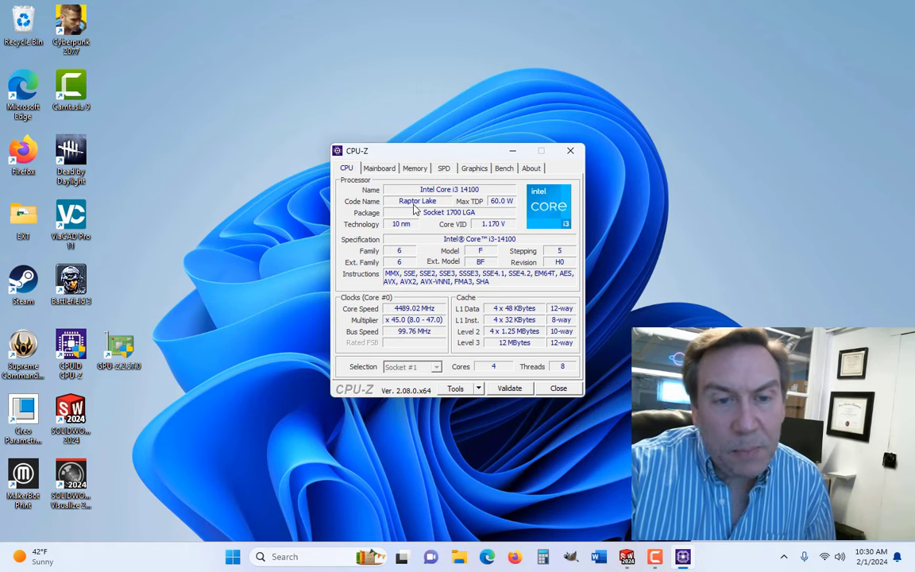
- Review CPU-Z's Mainboard, Memory and SPD tabs, then show the NVIDIA Quadro P600 graphics details
left_click(380, 168)
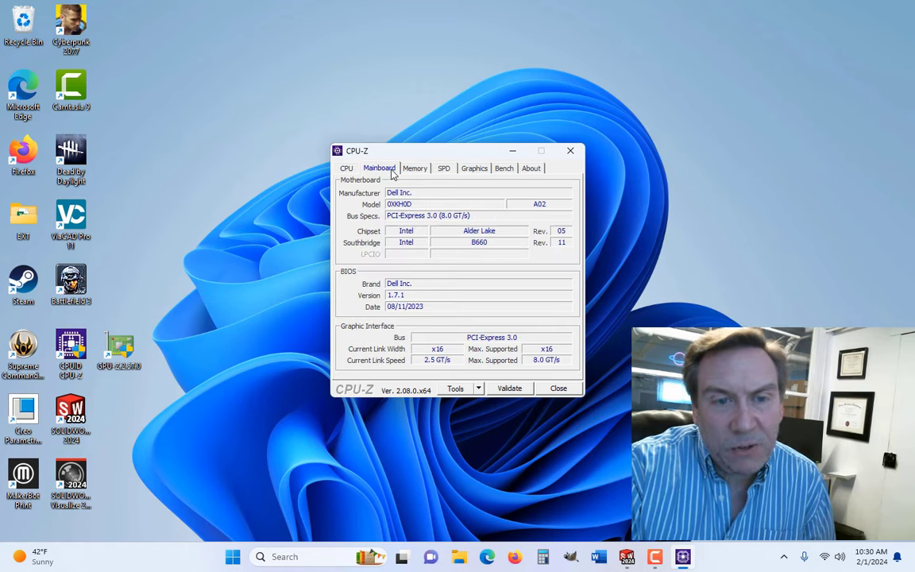
left_click(415, 168)
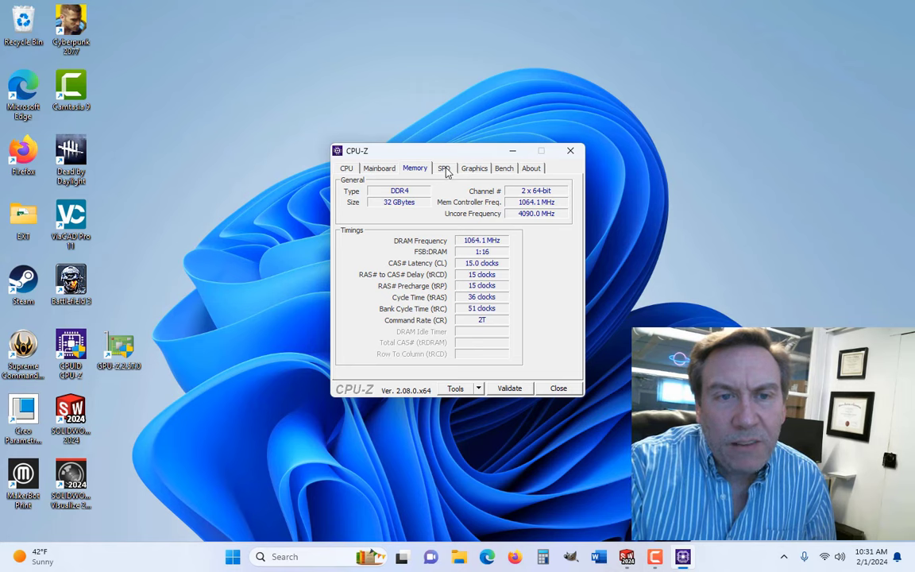
left_click(446, 170)
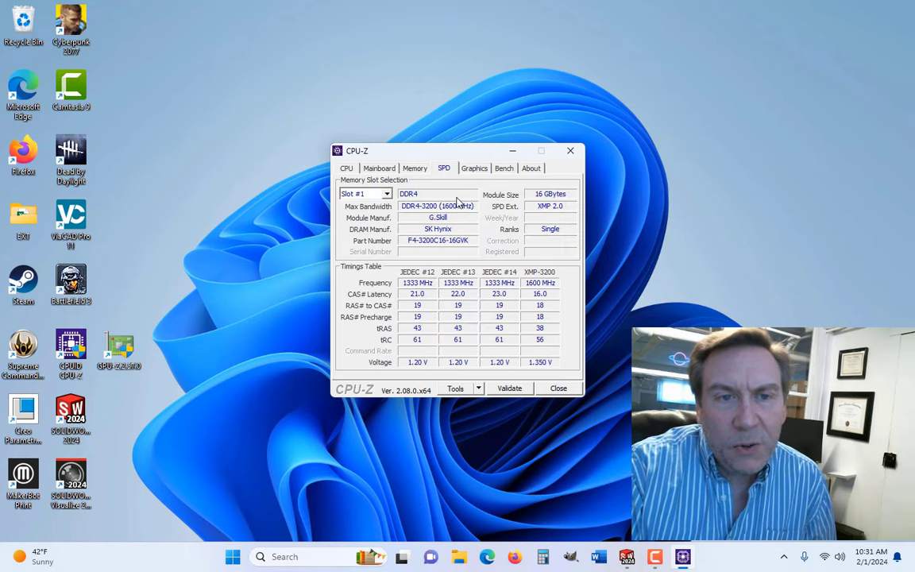
left_click(475, 169)
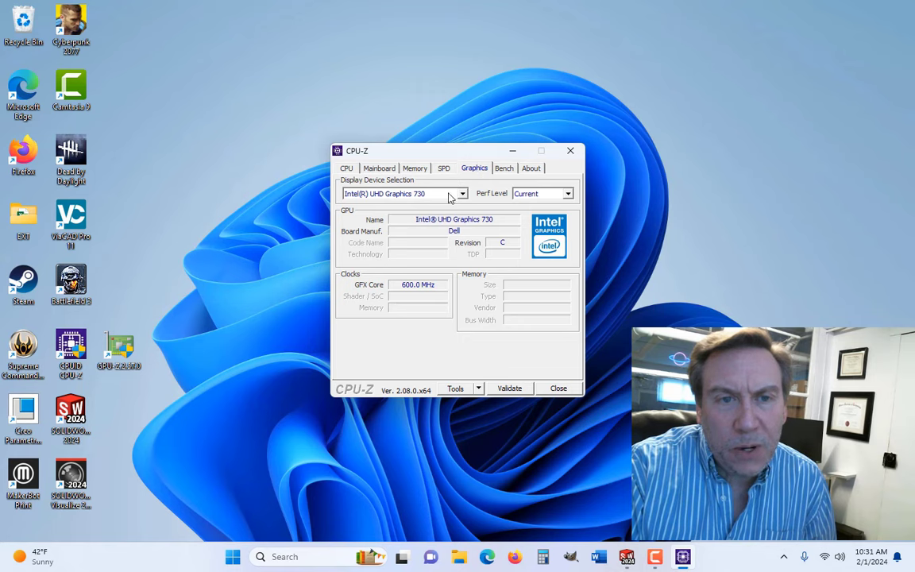
left_click(450, 196)
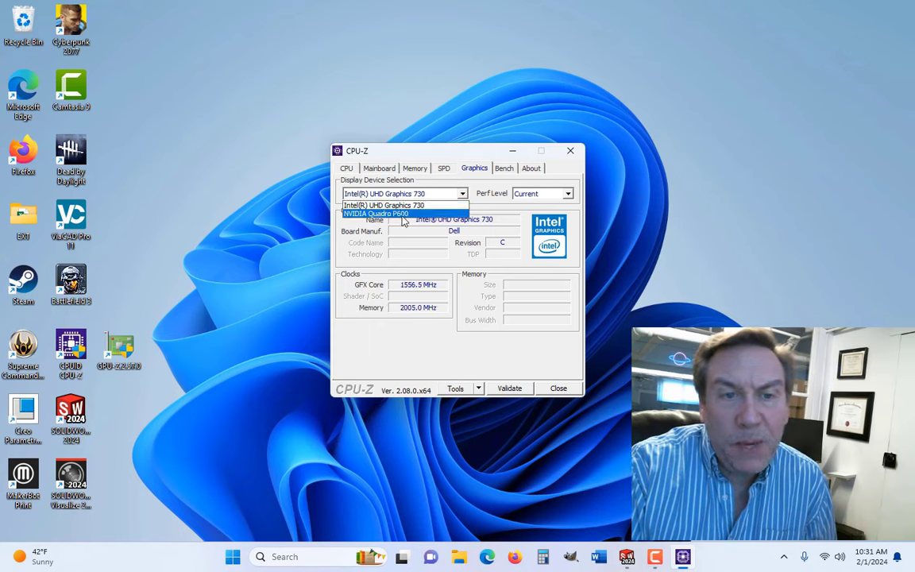
left_click(403, 214)
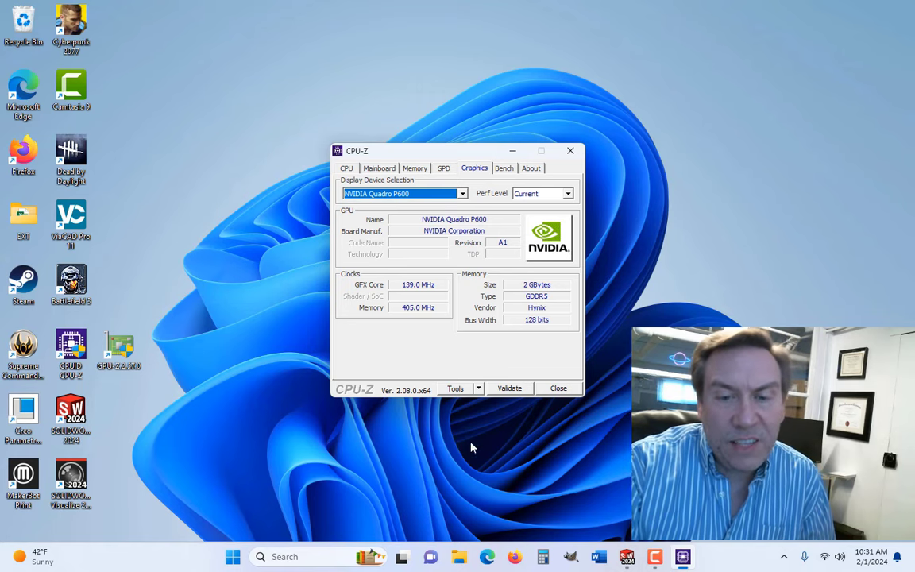
- Bring the jet model to the front and orbit it to a side-on view
left_click(627, 557)
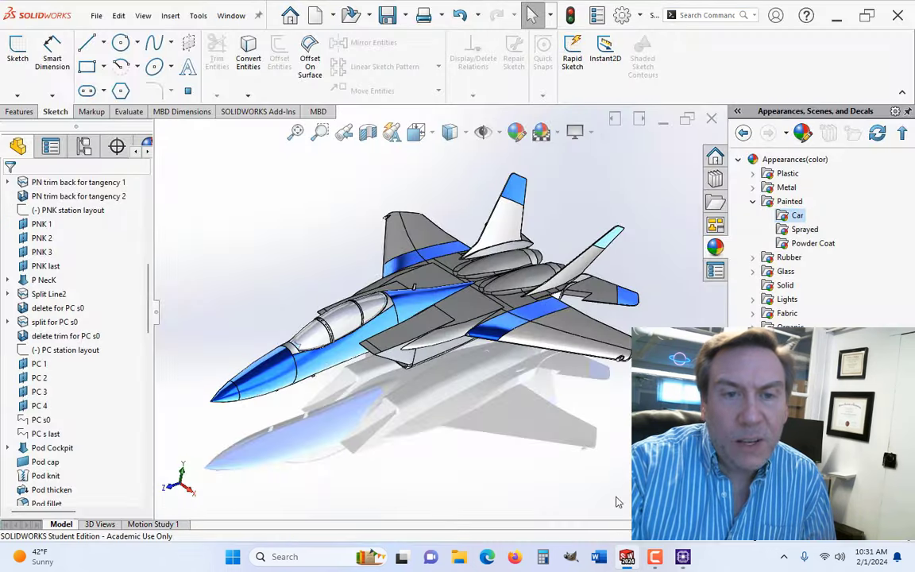
middle_click_drag(509, 271, 493, 254)
left_click(590, 132)
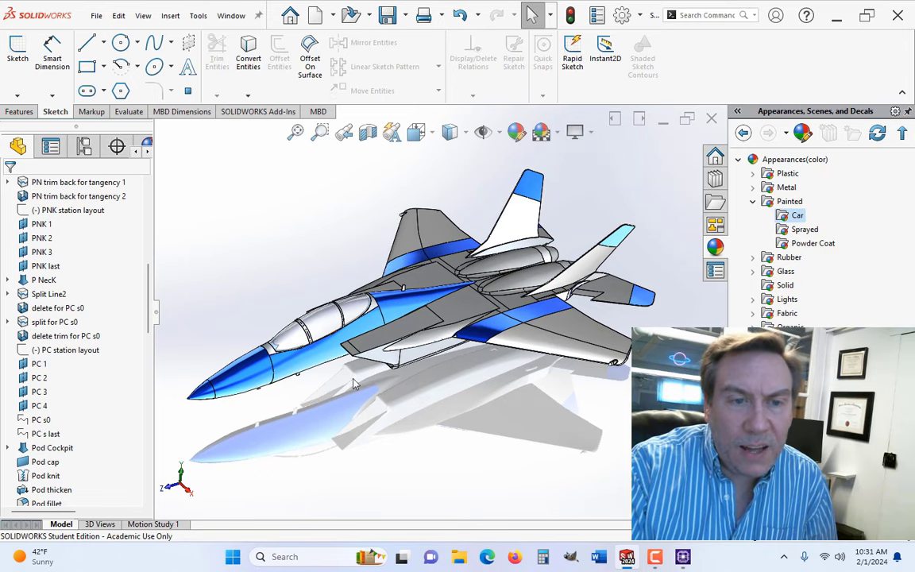
mouse_move(357, 397)
middle_mouse_down()
mouse_move(366, 404)
mouse_move(350, 410)
middle_mouse_up()
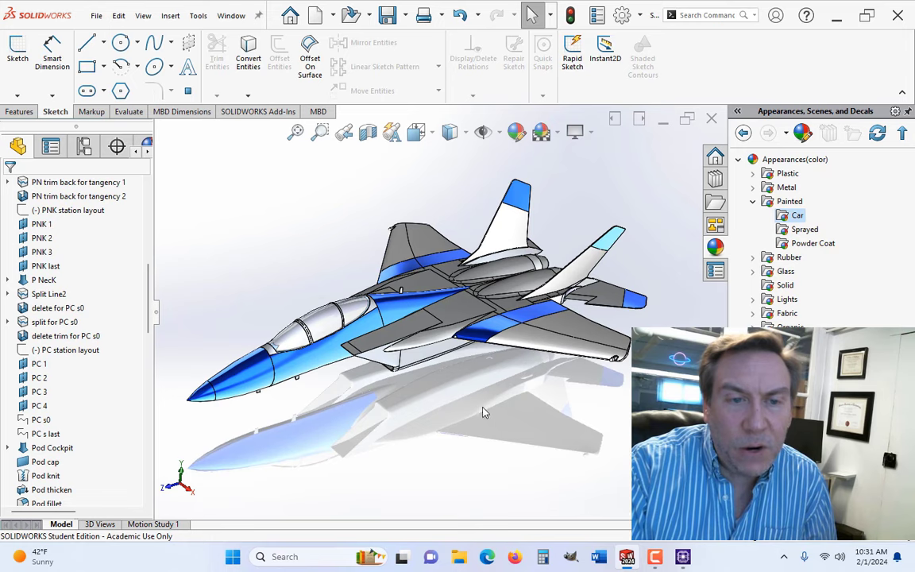
middle_click_drag(434, 369, 524, 340)
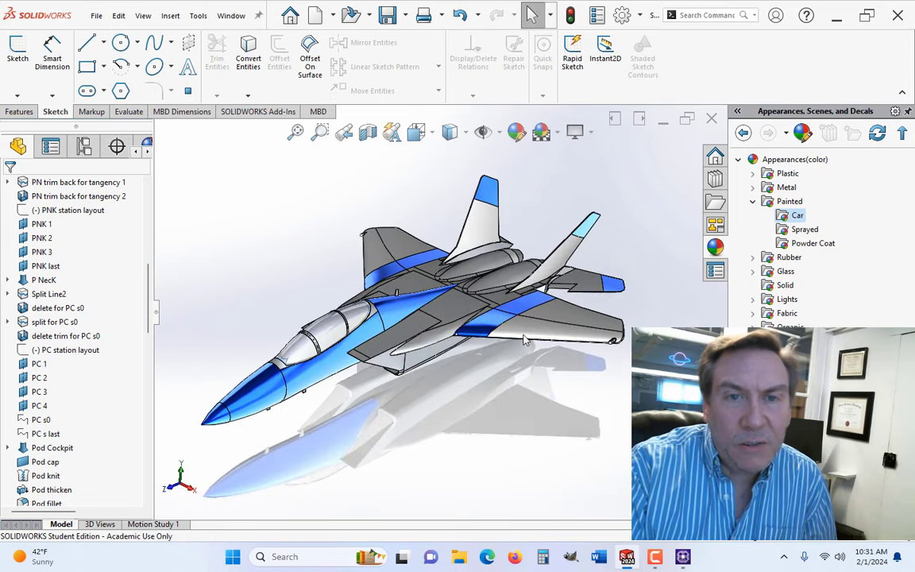
- Turn RealView Graphics off to see the jet flat-shaded, then turn it back on
left_click(591, 135)
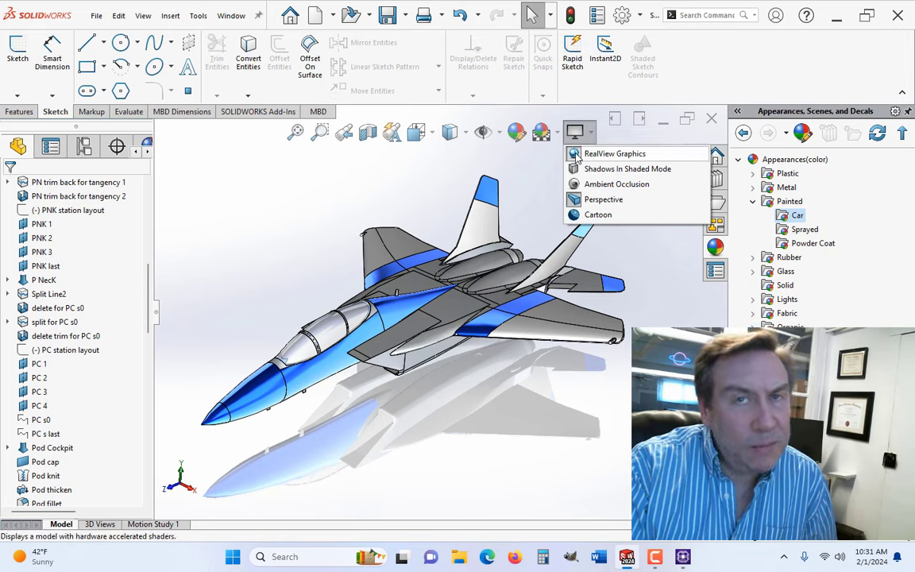
left_click(571, 152)
mouse_move(519, 382)
middle_mouse_down()
mouse_move(513, 406)
mouse_move(509, 392)
mouse_move(522, 389)
middle_mouse_up()
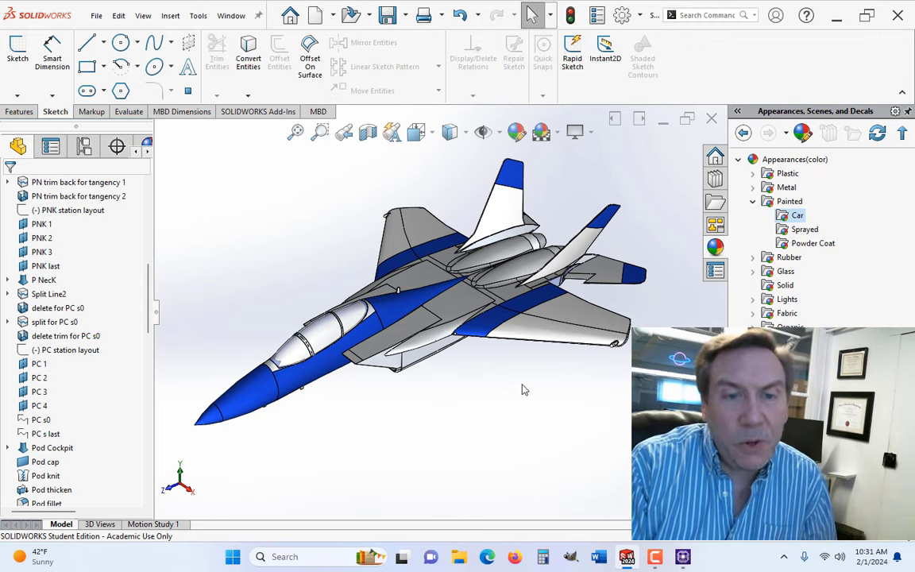
left_click(592, 135)
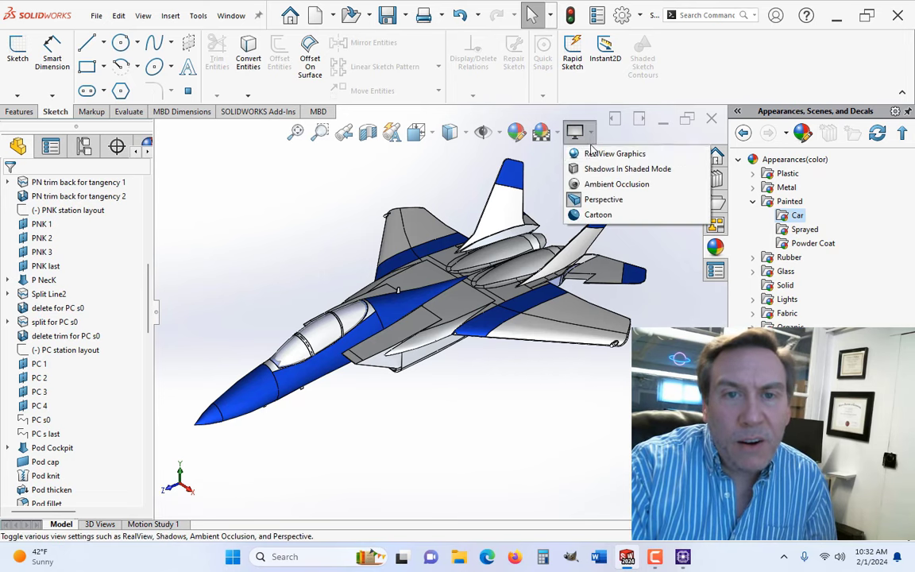
left_click(588, 154)
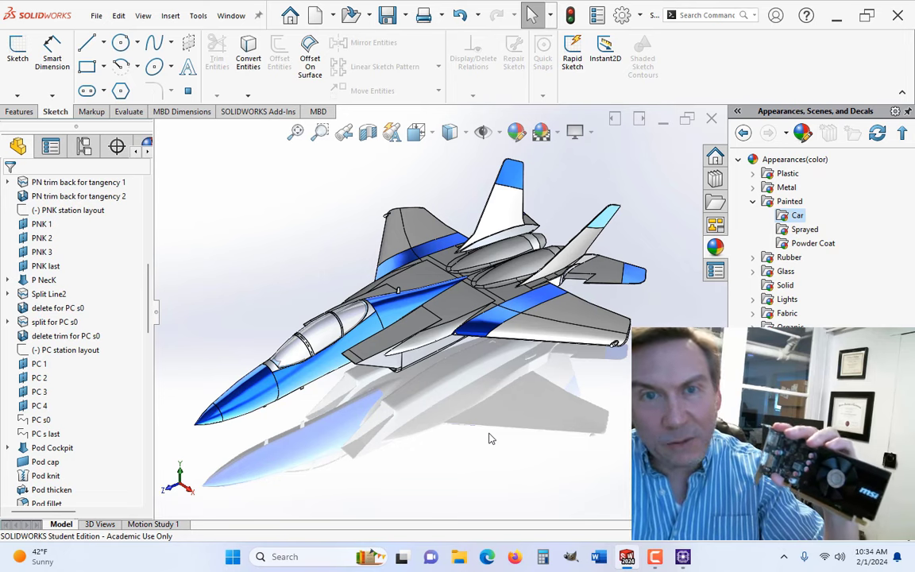
- Open the view rendering options and orbit the painted jet to a new angle
left_click(577, 131)
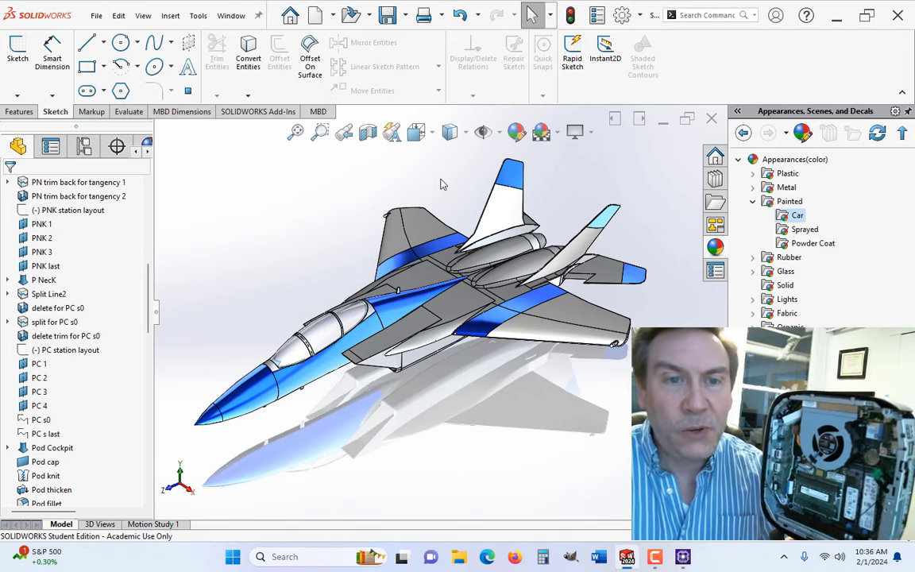
middle_click_drag(417, 238, 438, 268)
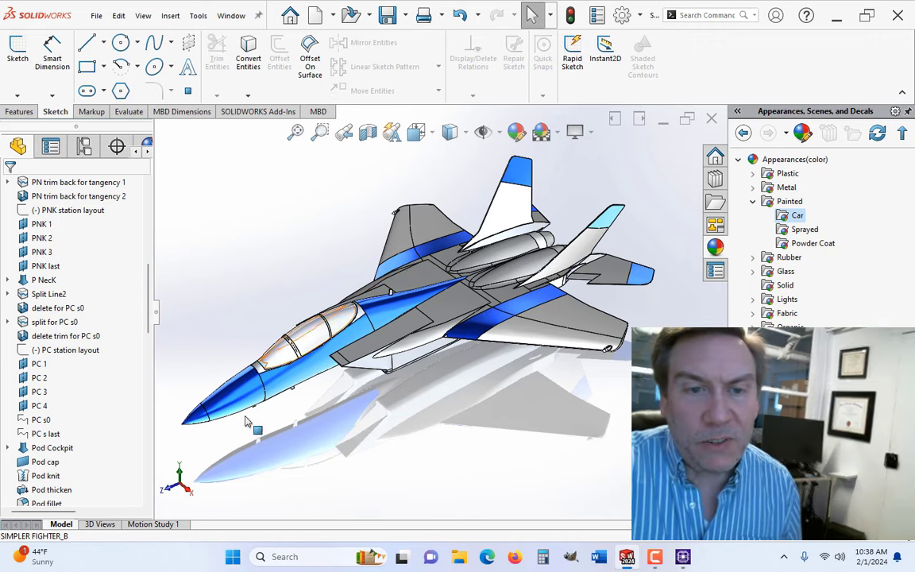
- Orbit the jet to a more side-on view, then minimize the SOLIDWORKS window
middle_click_drag(437, 268, 478, 311)
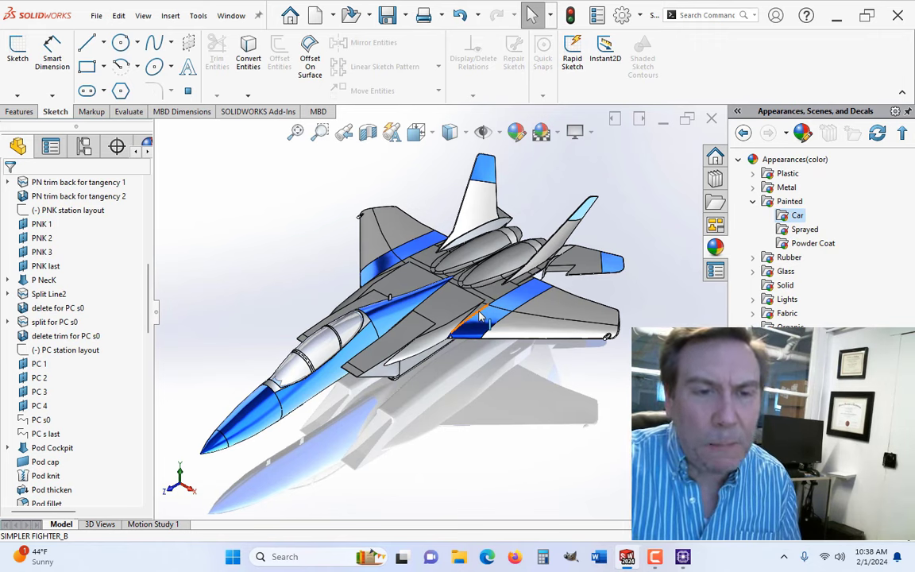
left_click(838, 18)
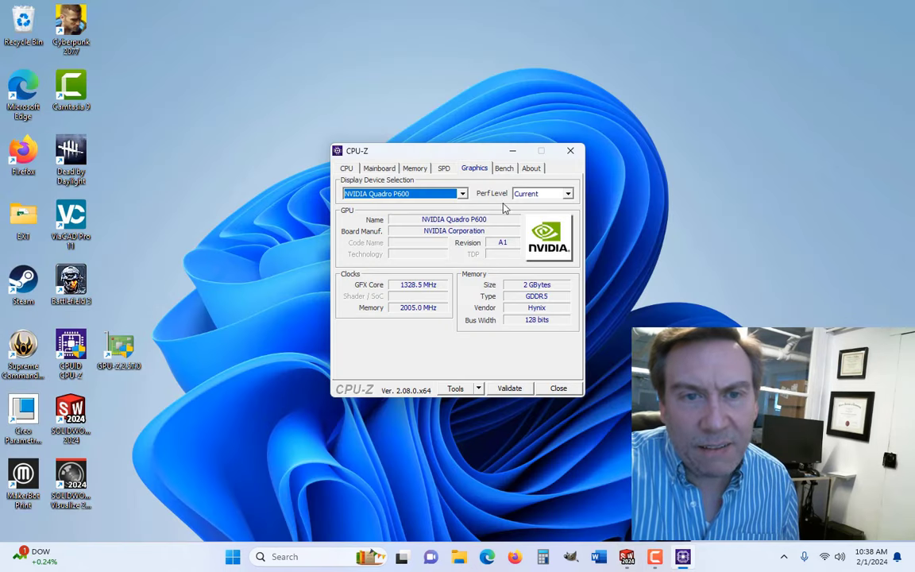
- Close CPU-Z, launch GPU-Z and look up the Quadro P600's full specs online
left_click(504, 168)
left_click(559, 388)
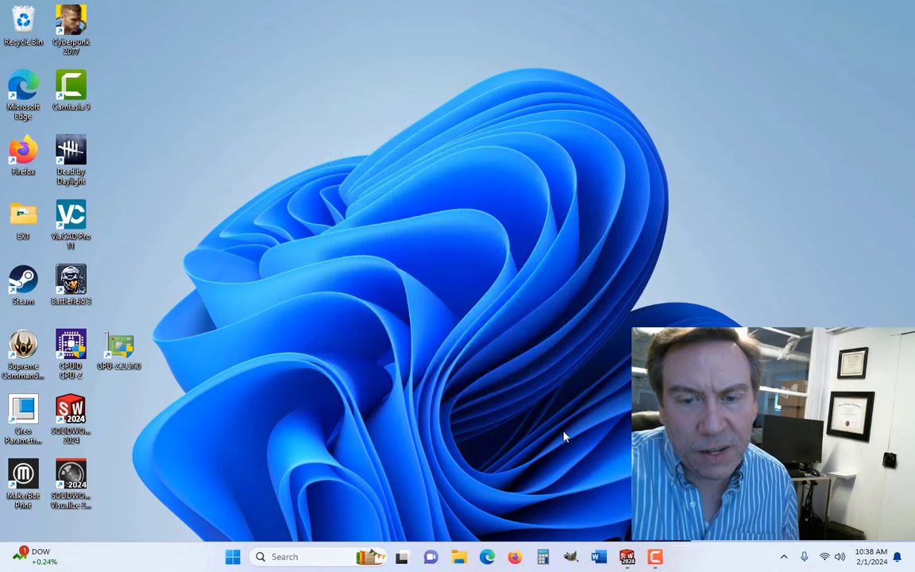
double_click(121, 354)
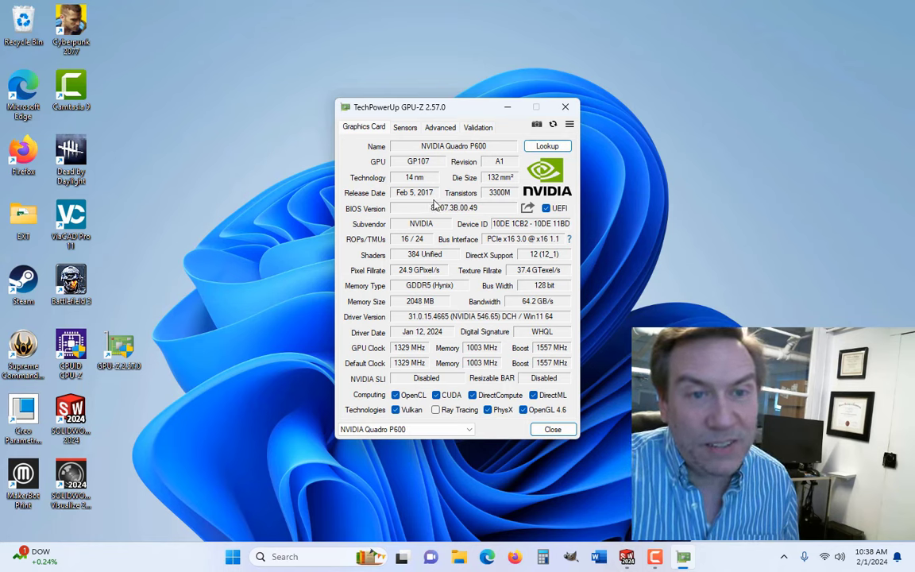
left_click(545, 148)
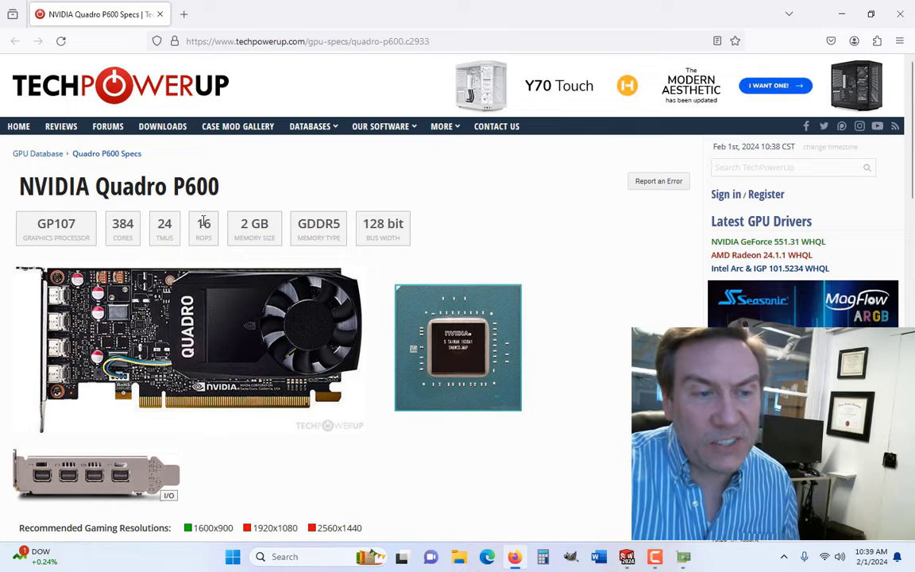
- Scroll through the Quadro P600 spec page in TechPowerUp's GPU Database
scroll(240, 282, "down", 5)
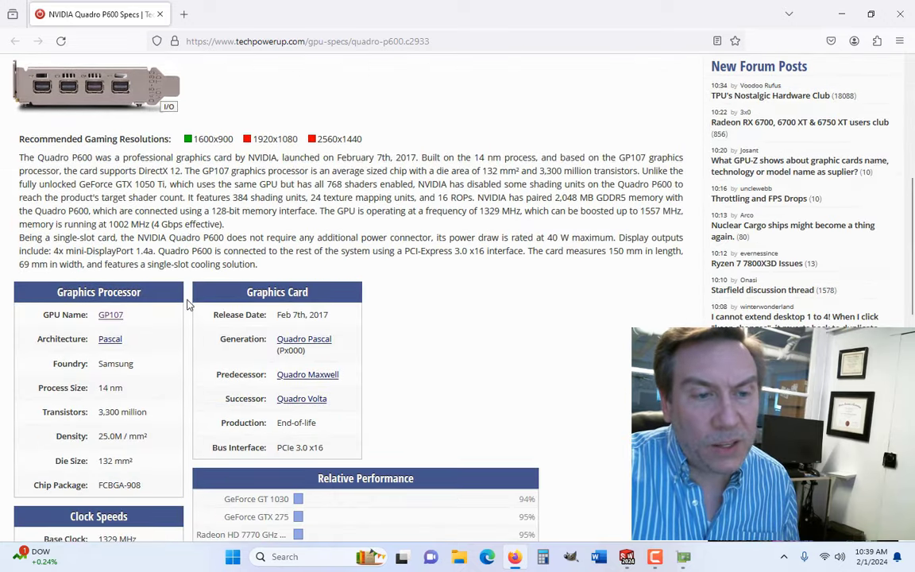
scroll(194, 302, "down", 1)
scroll(175, 282, "down", 1)
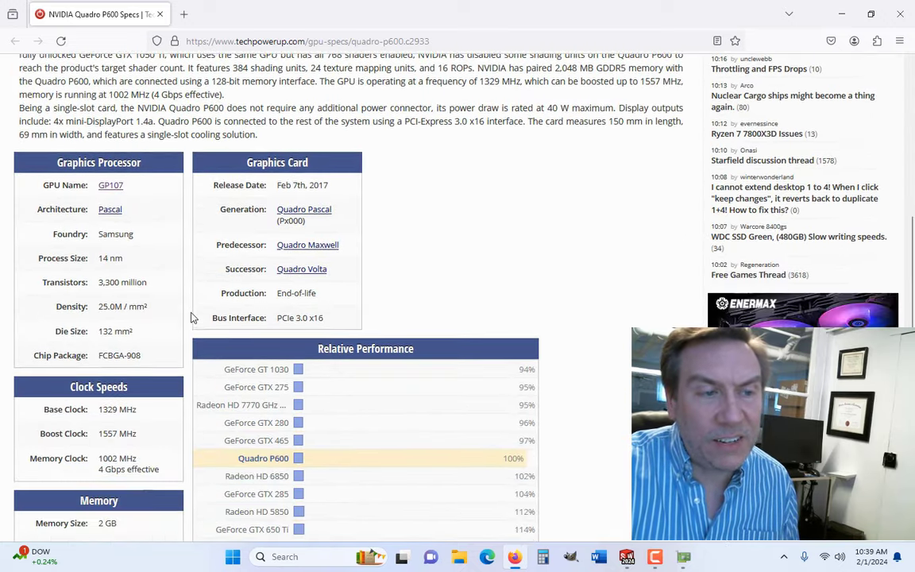
scroll(378, 327, "down", 1)
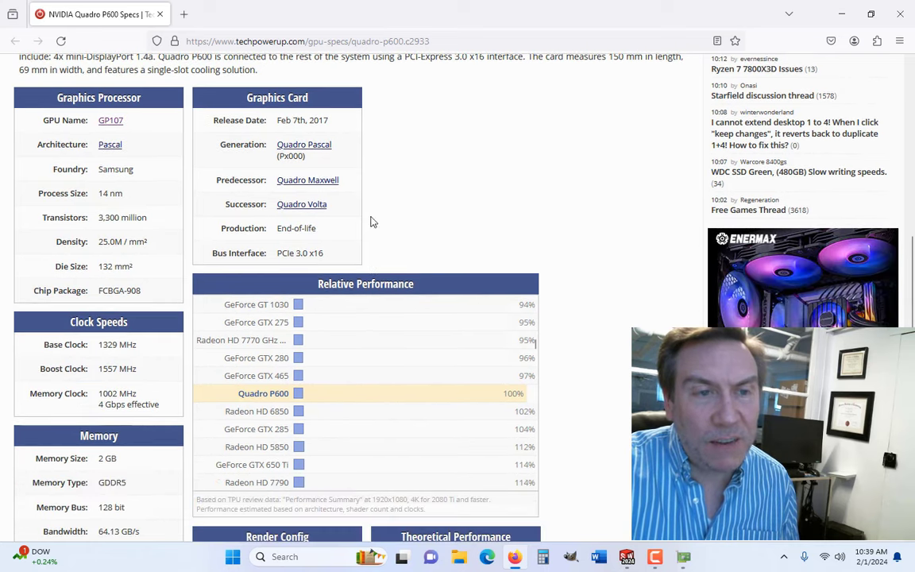
scroll(336, 302, "up", 1)
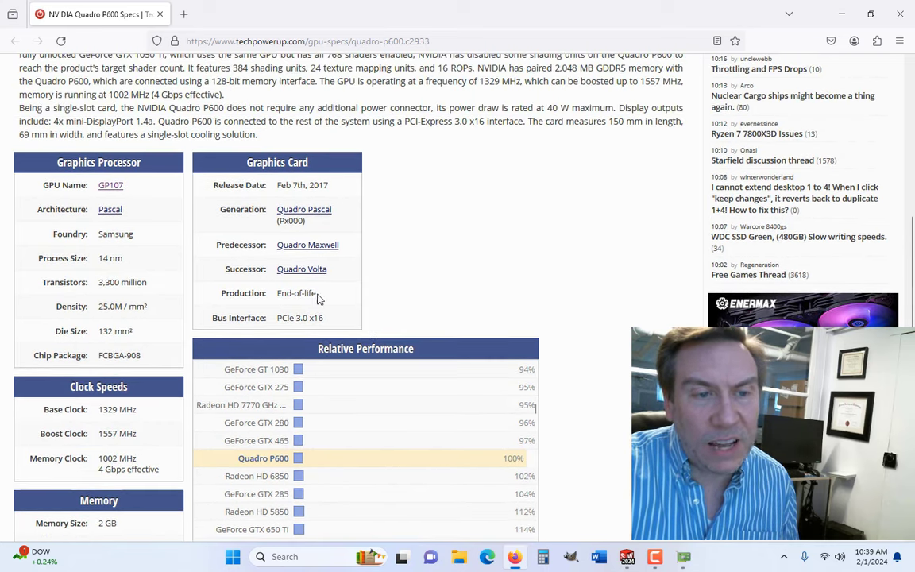
scroll(547, 252, "down", 1)
scroll(618, 297, "down", 2)
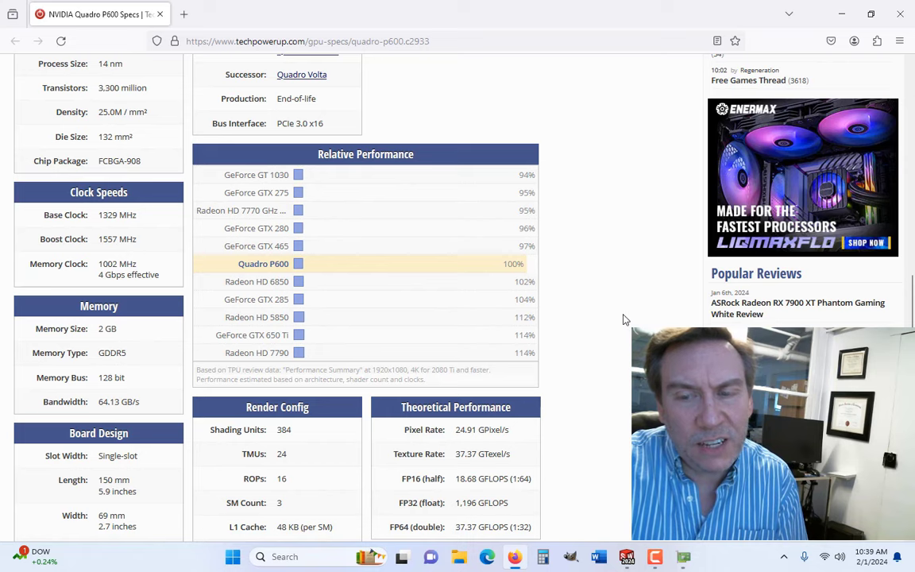
scroll(624, 320, "down", 2)
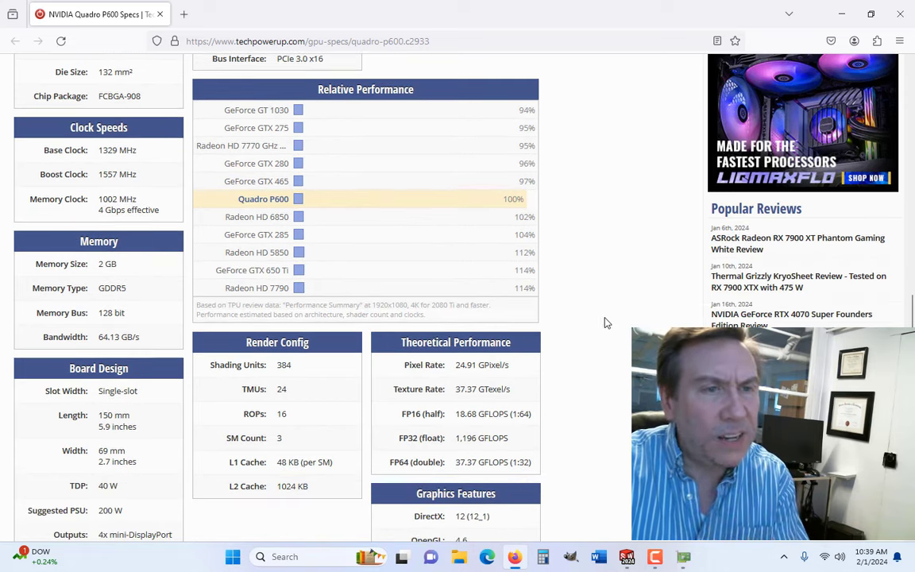
scroll(604, 326, "up", 1)
scroll(602, 328, "up", 3)
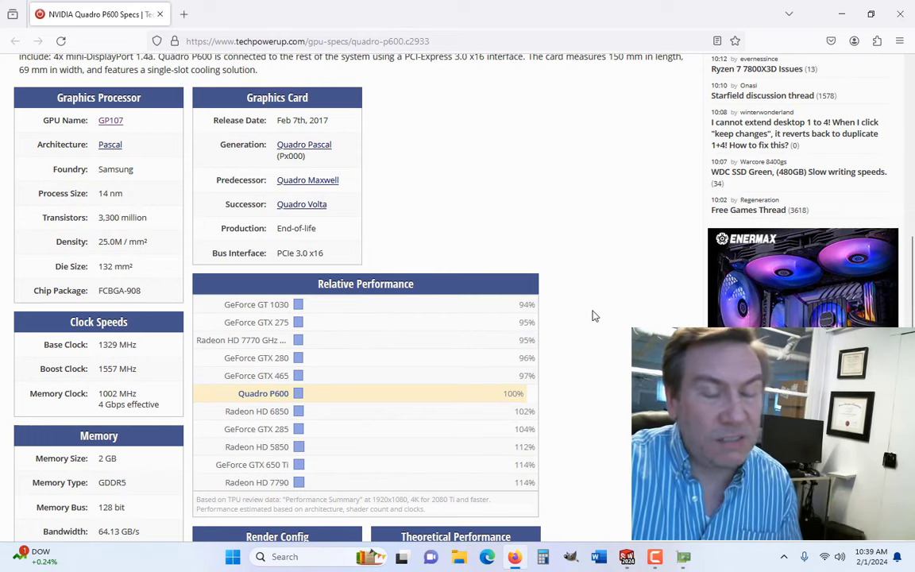
scroll(593, 317, "up", 6)
scroll(587, 260, "up", 5)
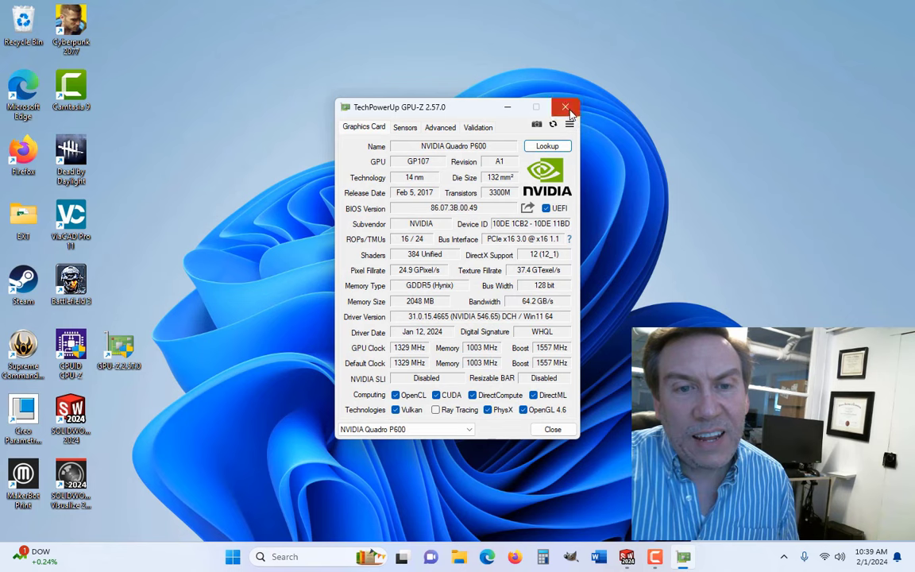
- Close GPU-Z, launch SOLIDWORKS Visualize 2024 and accept the OneDrive Documents content folder
left_click(565, 106)
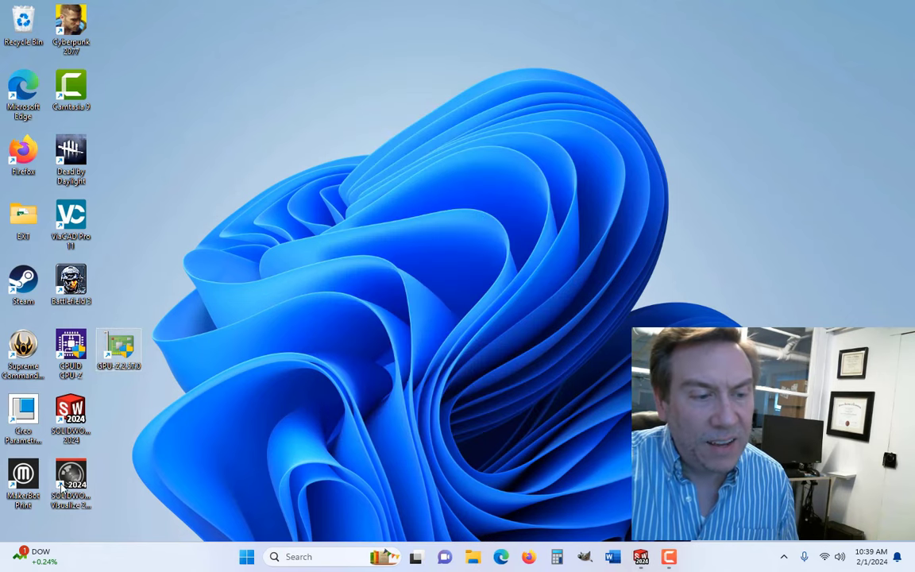
left_click(71, 479)
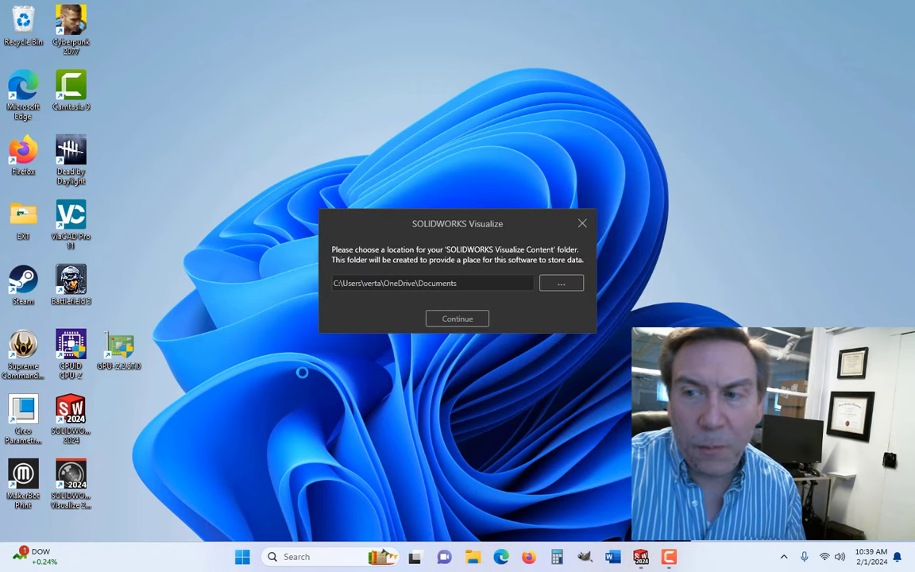
left_click(469, 320)
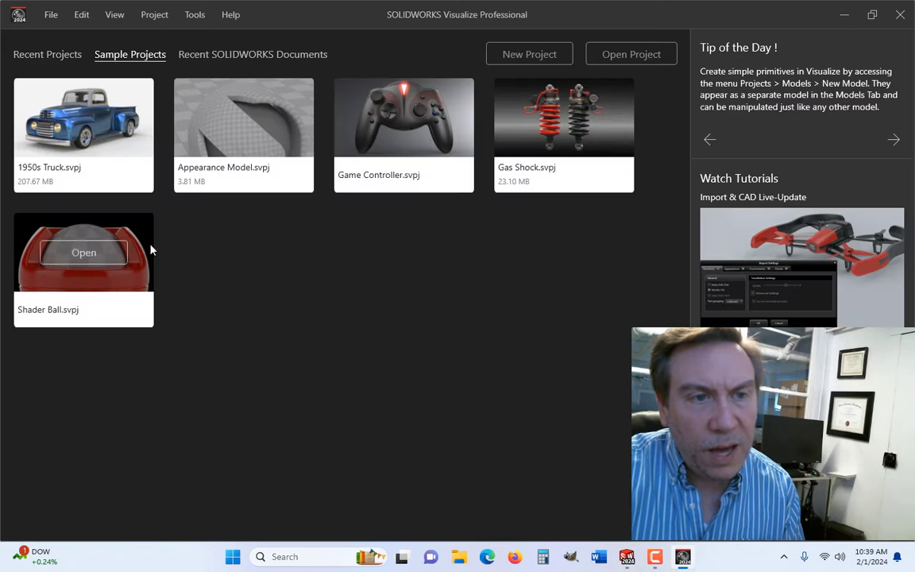
- Download the 1950s Truck sample project from the Sample Projects list
mouse_move(71, 145)
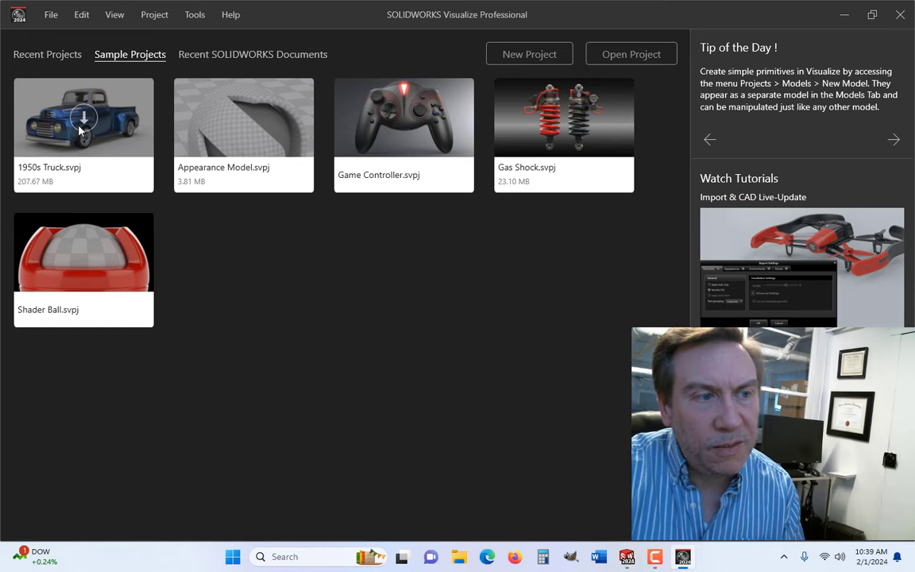
left_click(84, 117)
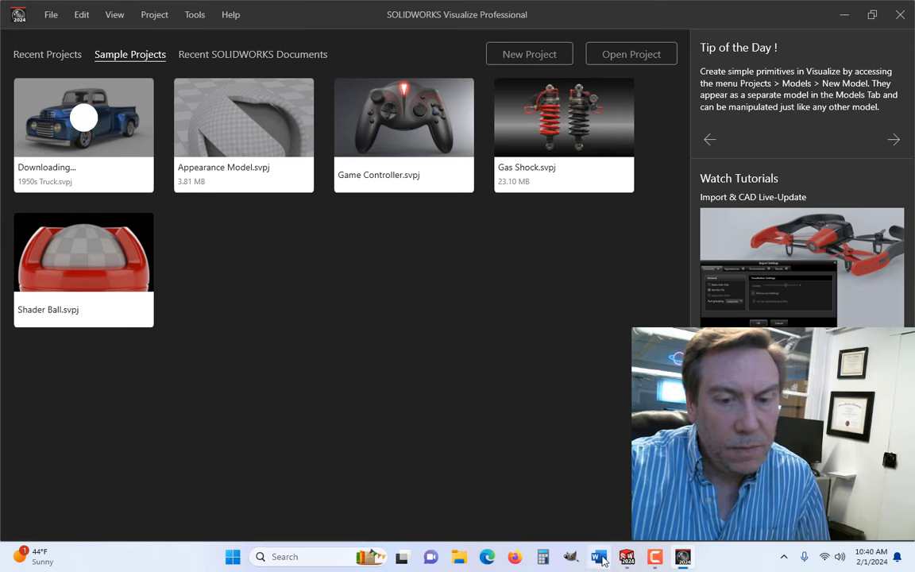
mouse_move(657, 561)
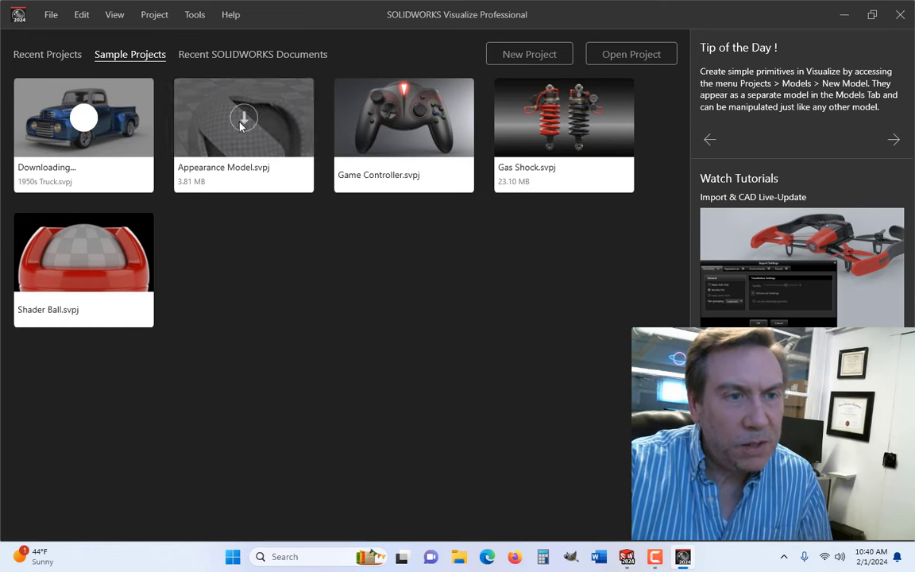
- Open the Game Controller sample project from the Projects folder via File > Open
left_click(49, 53)
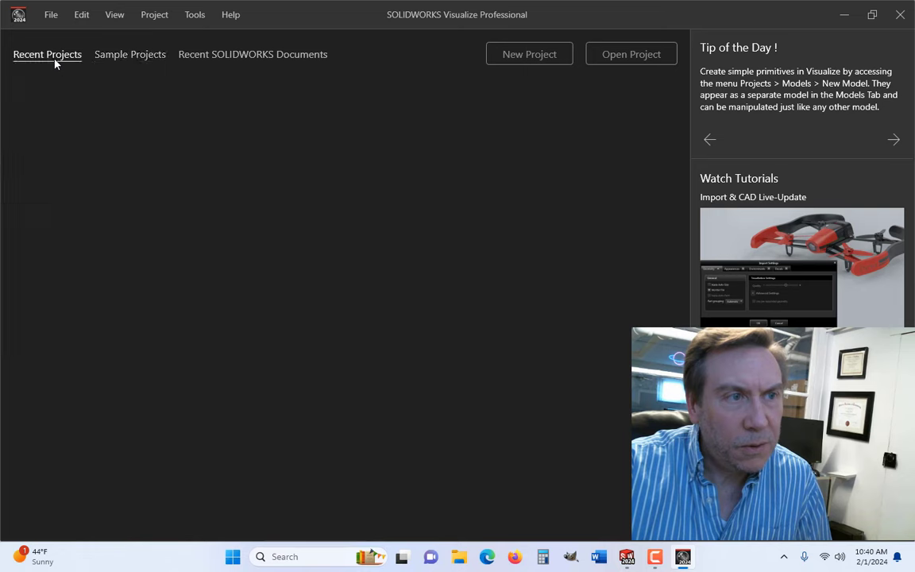
left_click(53, 24)
left_click(74, 58)
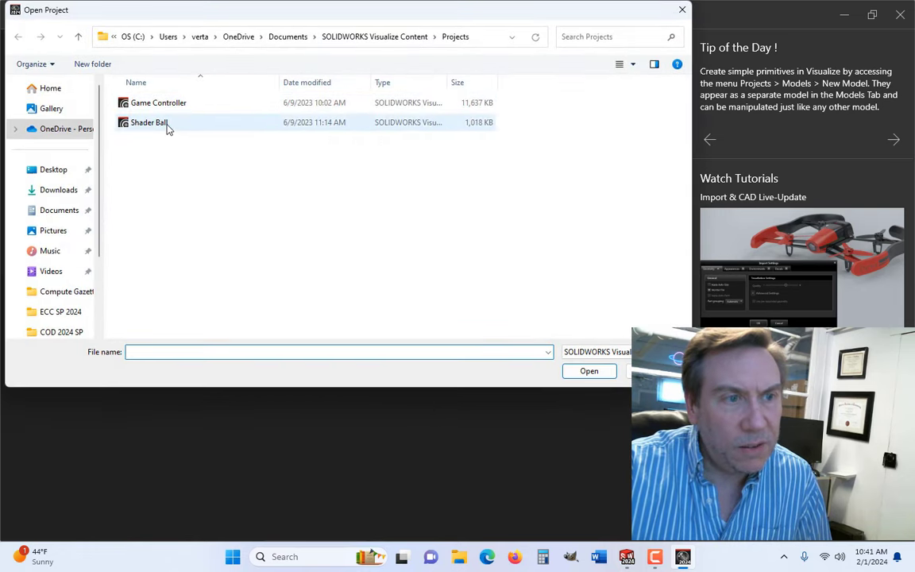
double_click(162, 110)
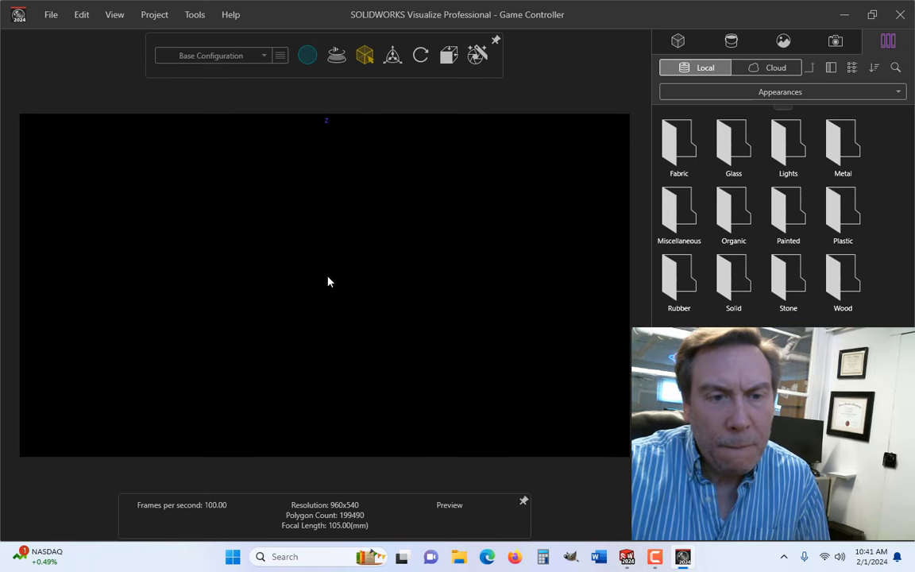
- Set the 3D Viewport render engine to NVIDIA Iray in Tools > Options and confirm
left_click_drag(341, 263, 239, 240)
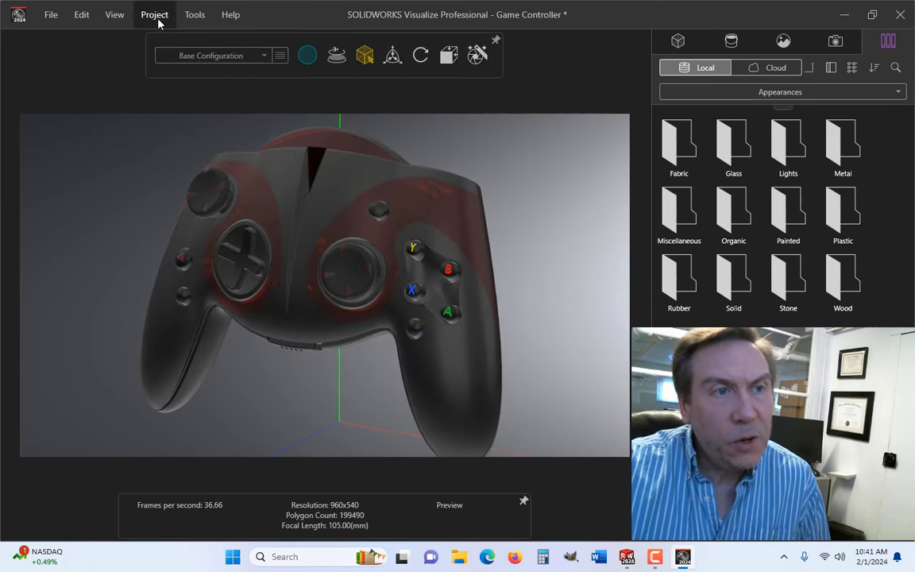
left_click(191, 16)
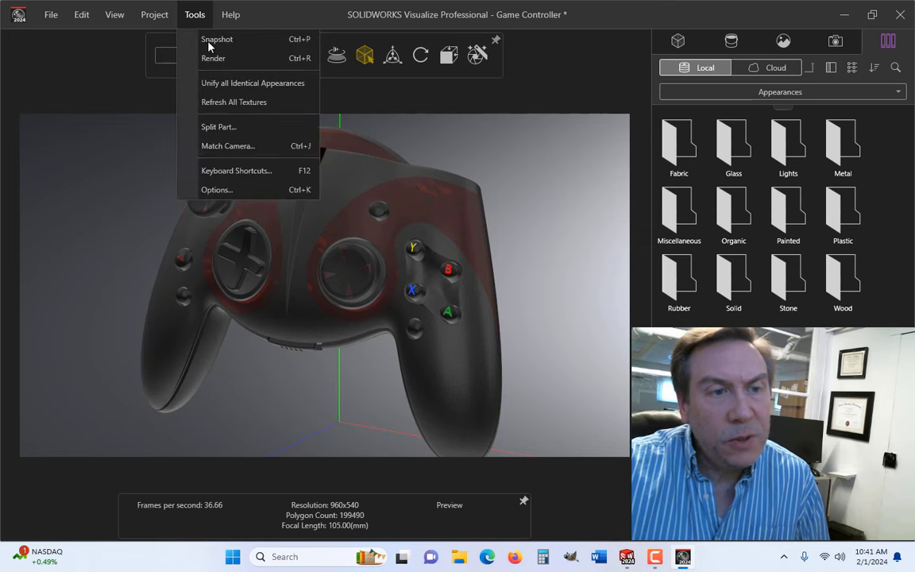
left_click(200, 188)
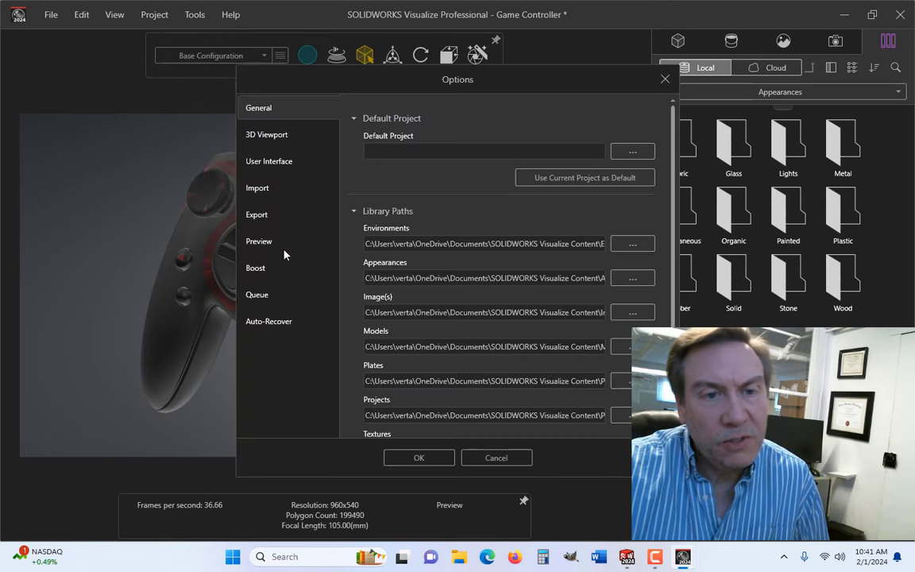
left_click(264, 140)
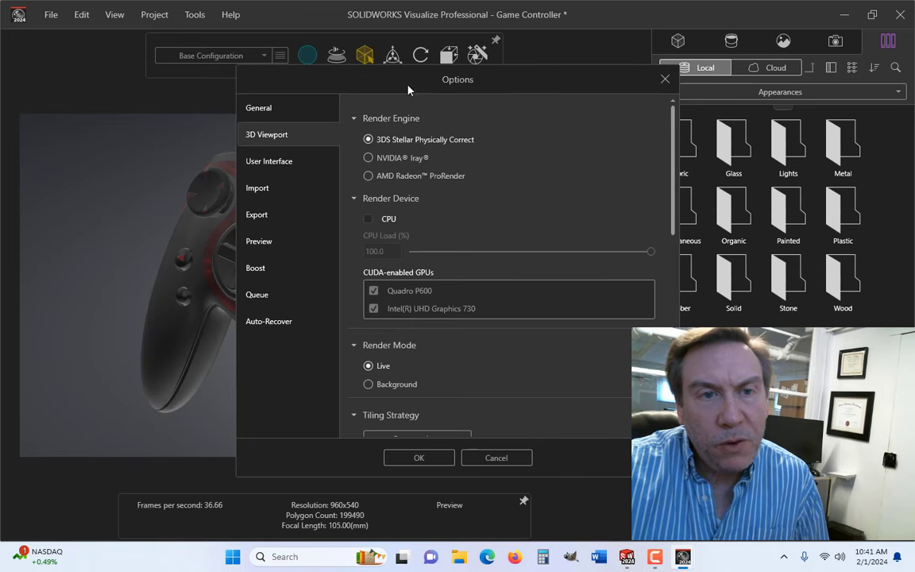
left_click_drag(366, 72, 338, 50)
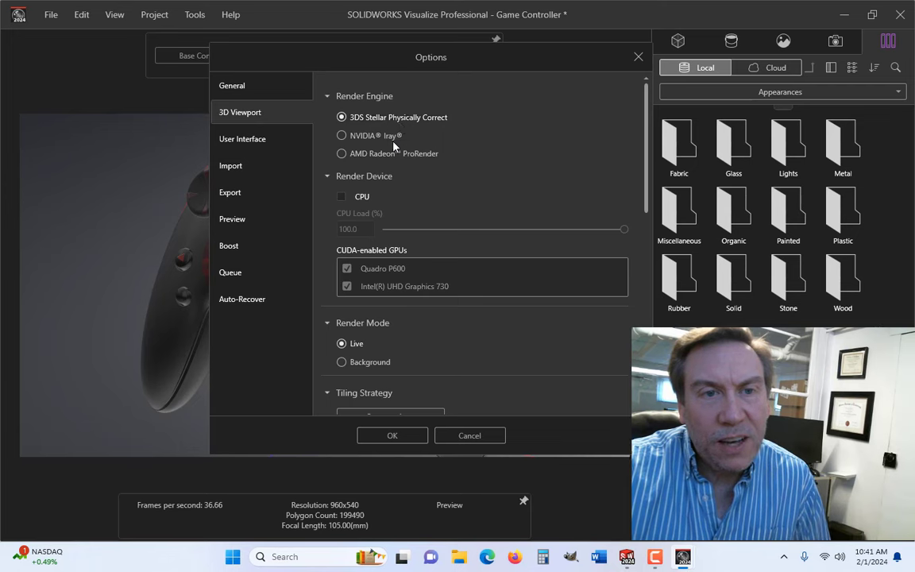
left_click(344, 136)
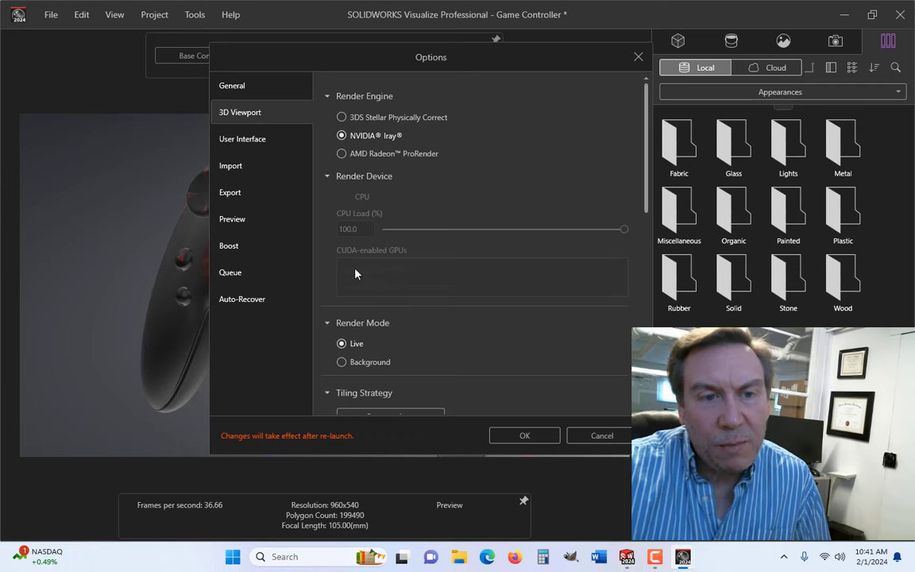
left_click(524, 437)
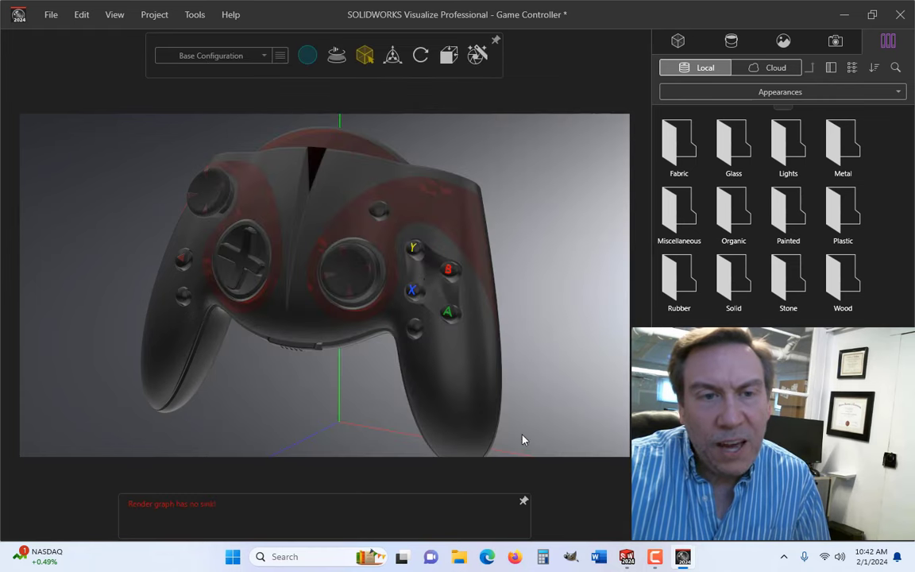
- Close Visualize without saving, relaunch it, and reopen the Game Controller project
left_click(901, 16)
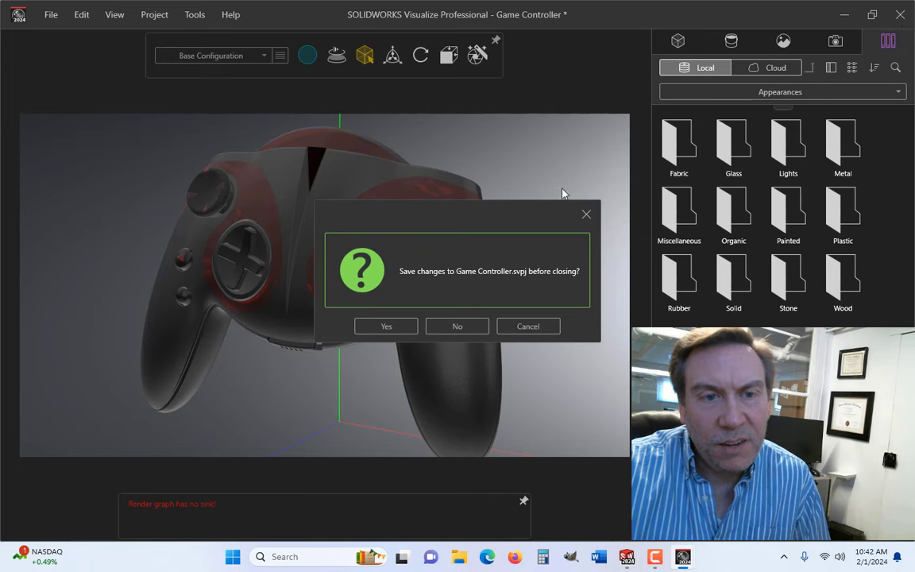
left_click(467, 326)
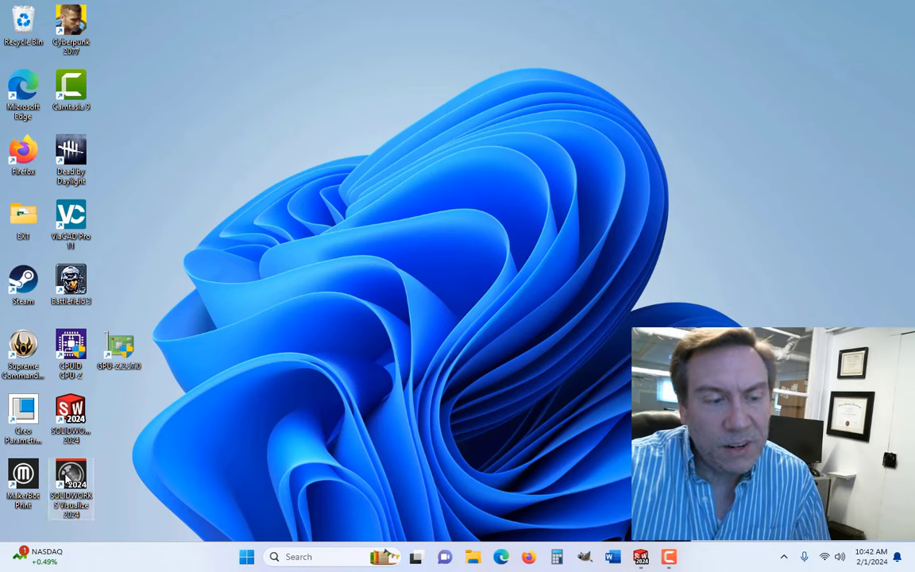
double_click(71, 480)
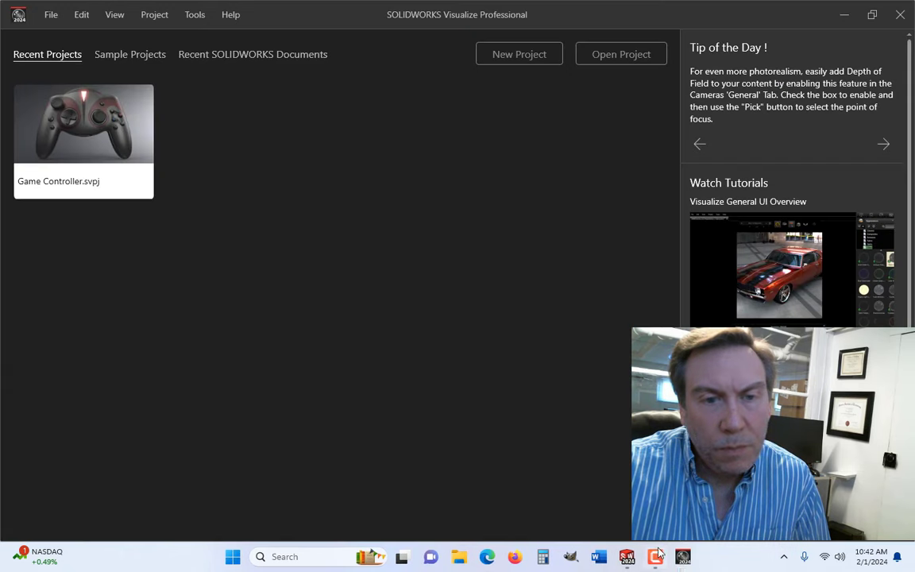
mouse_move(55, 134)
left_click(86, 125)
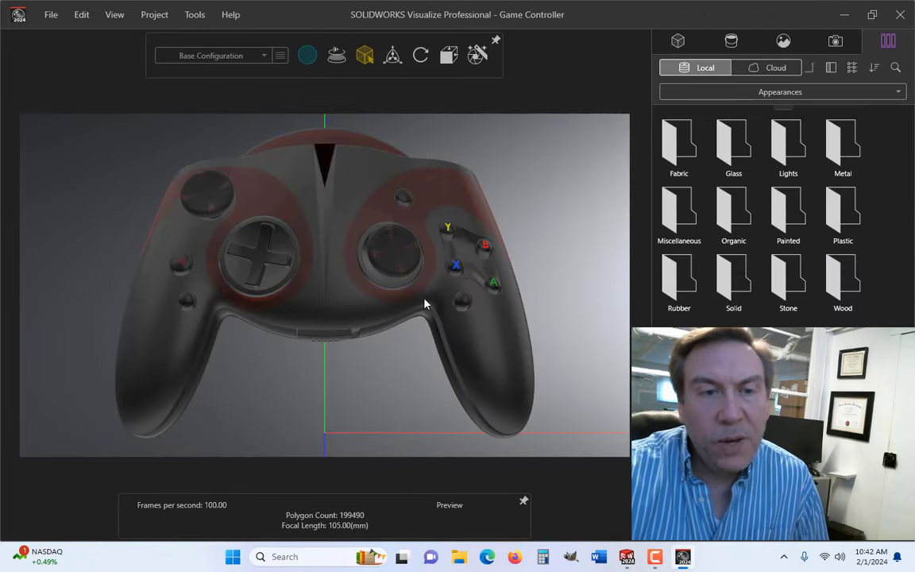
left_click_drag(429, 265, 341, 278)
mouse_move(308, 58)
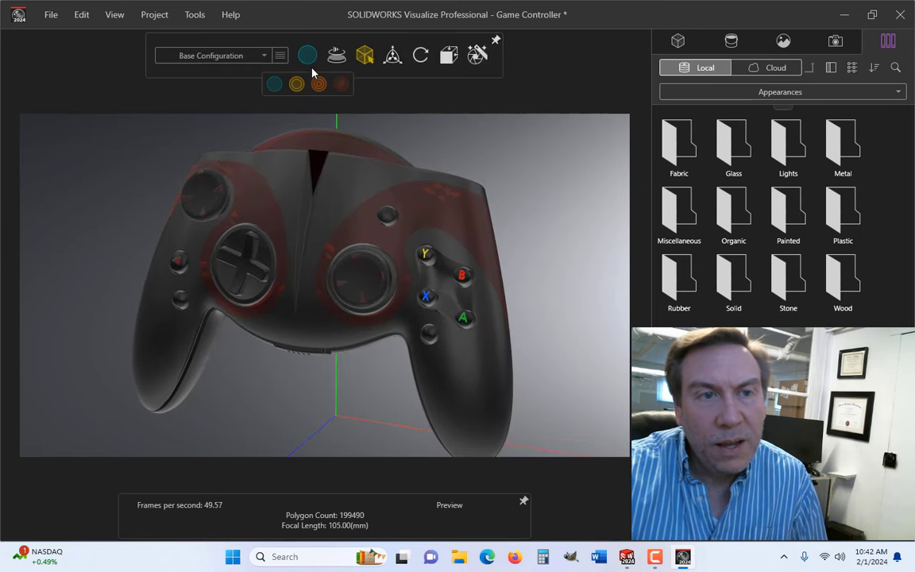
left_click(195, 14)
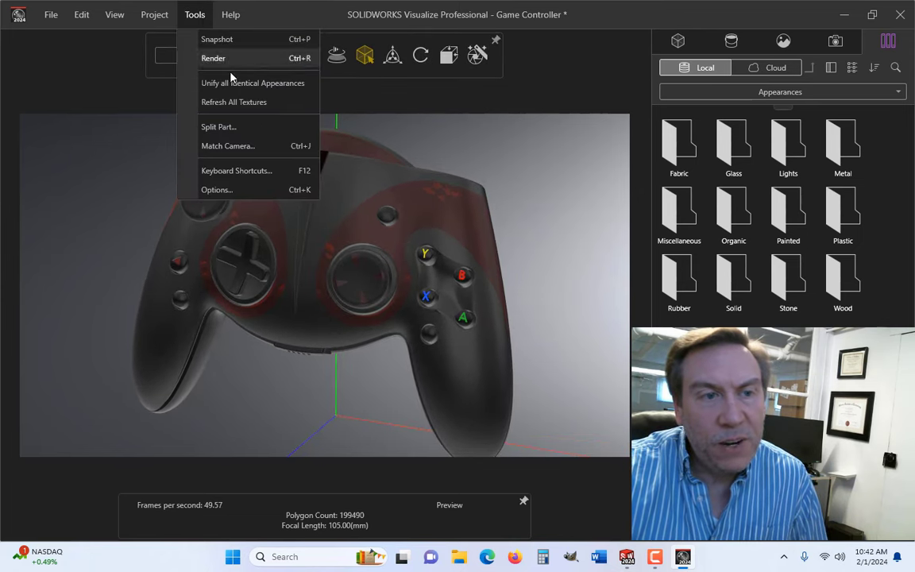
left_click(226, 190)
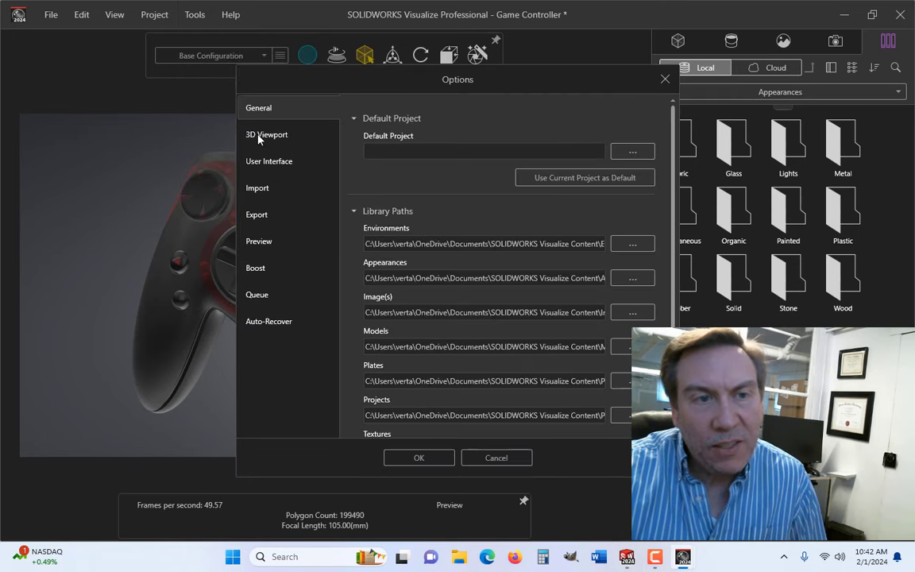
left_click(290, 137)
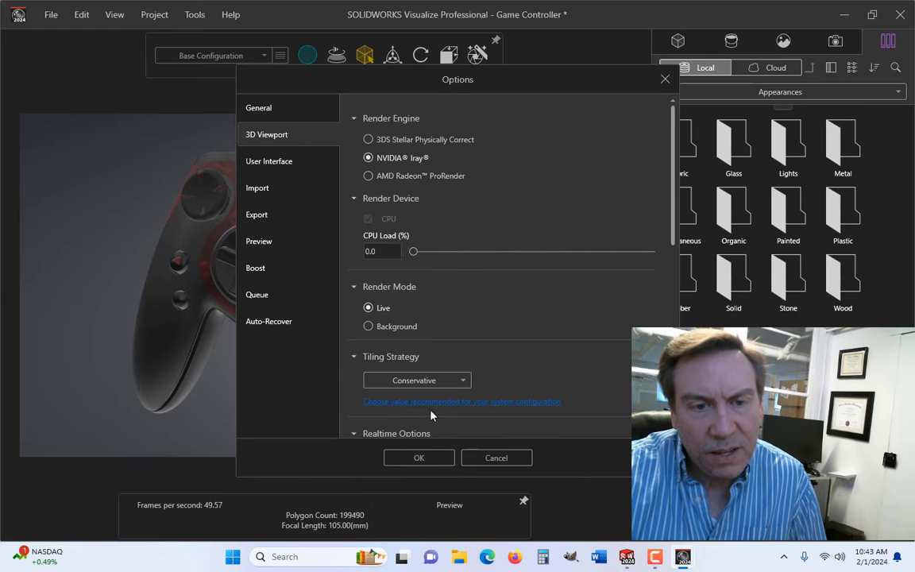
left_click(419, 458)
- Render the controller in Accurate mode, then return to Preview mode with the model deselected
mouse_move(328, 64)
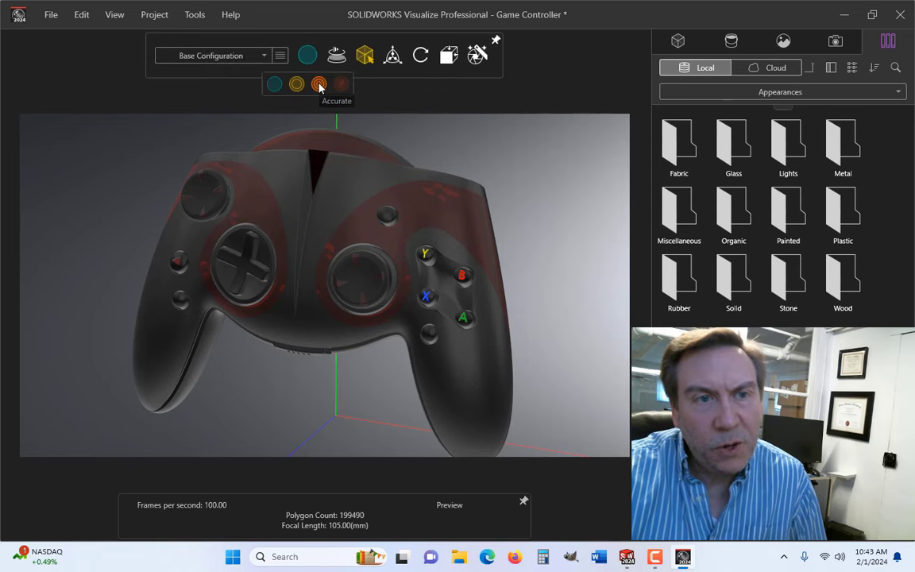
left_click(319, 85)
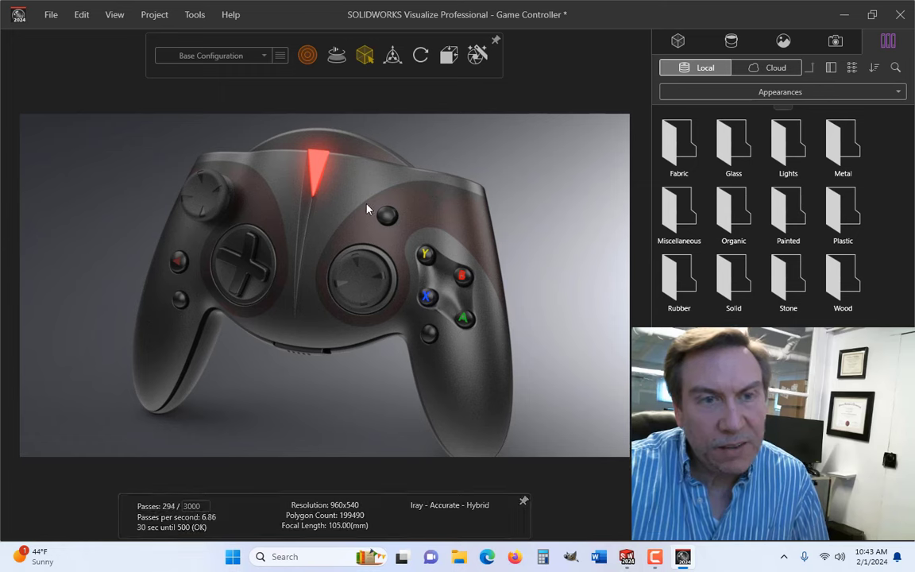
left_click(307, 62)
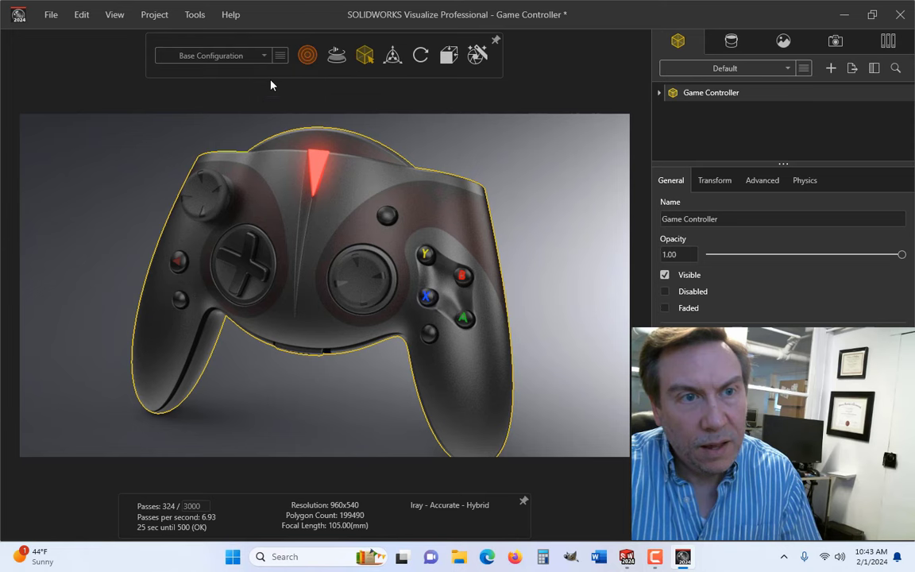
mouse_move(304, 56)
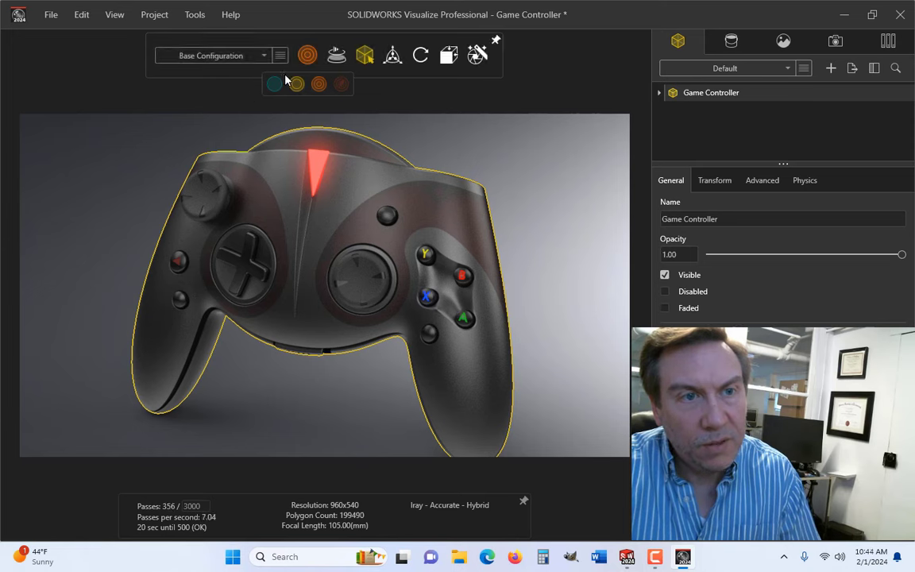
left_click(274, 84)
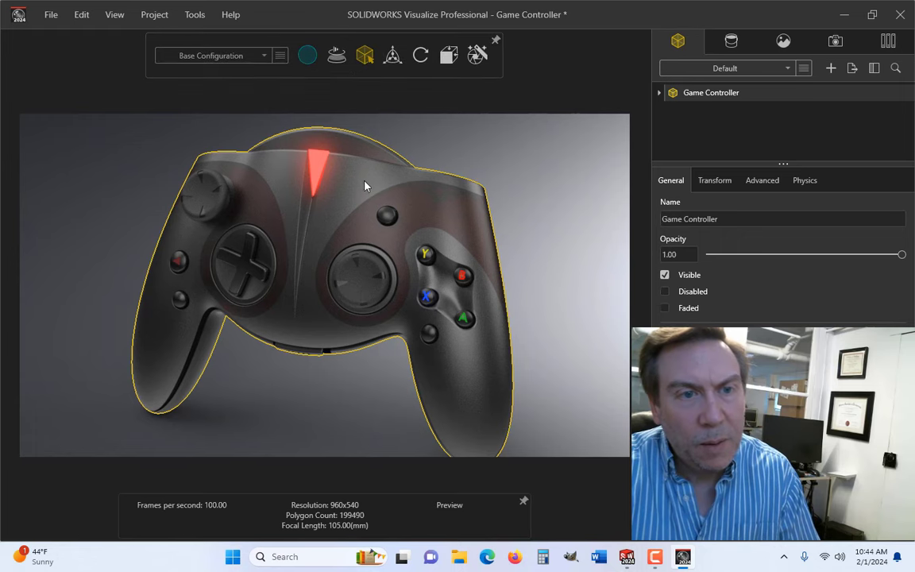
left_click(536, 284)
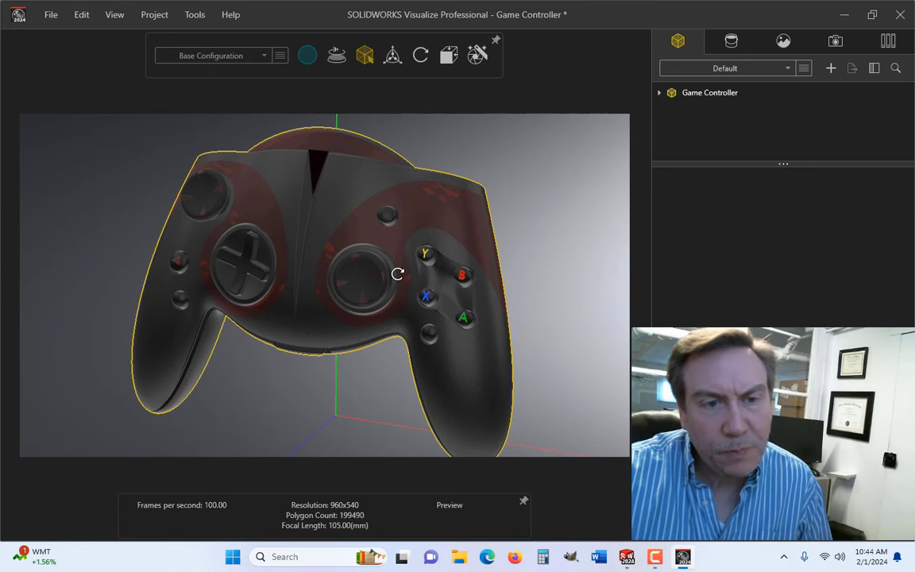
left_click_drag(392, 274, 196, 41)
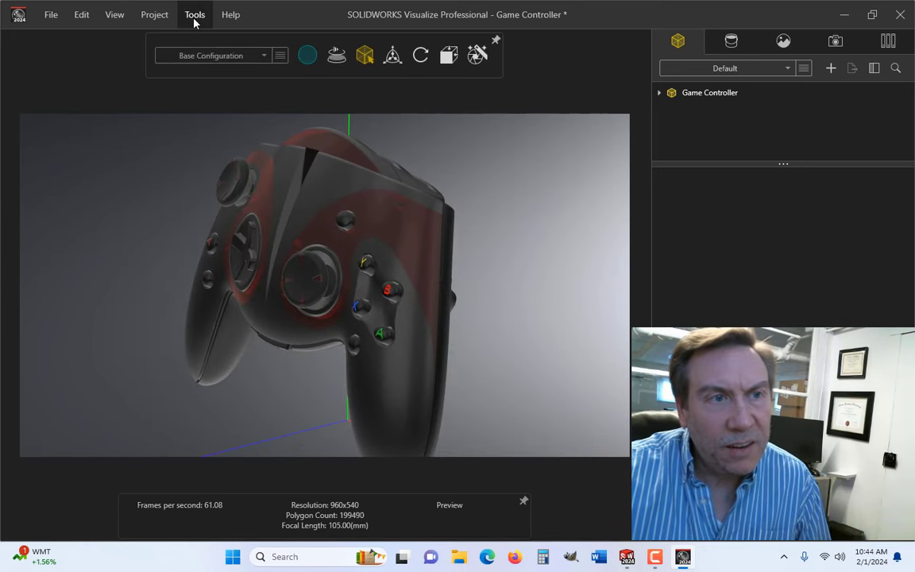
left_click(195, 16)
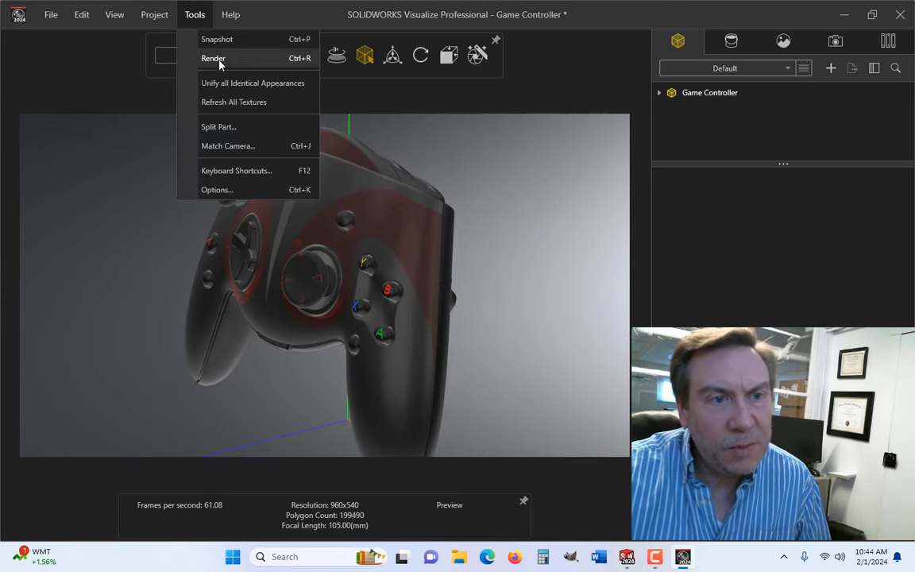
left_click(216, 189)
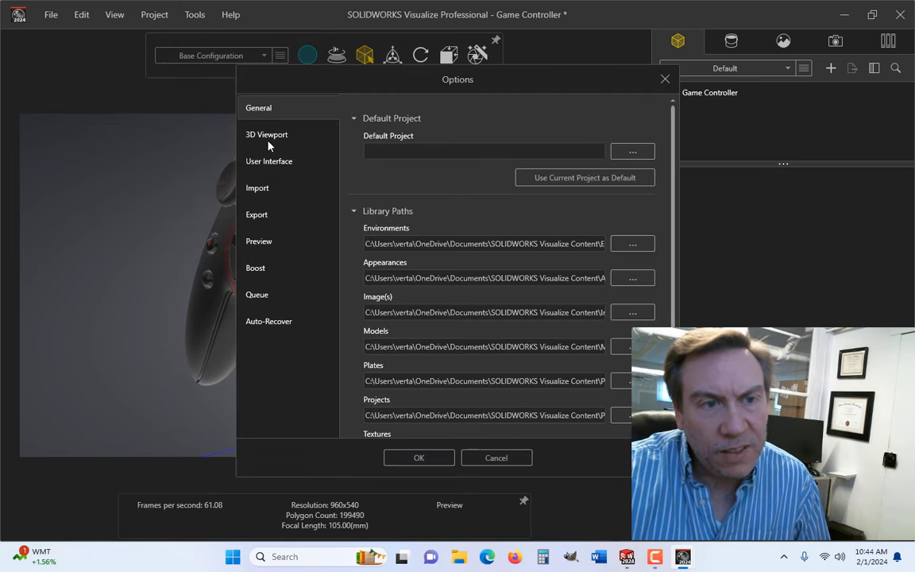
left_click(267, 137)
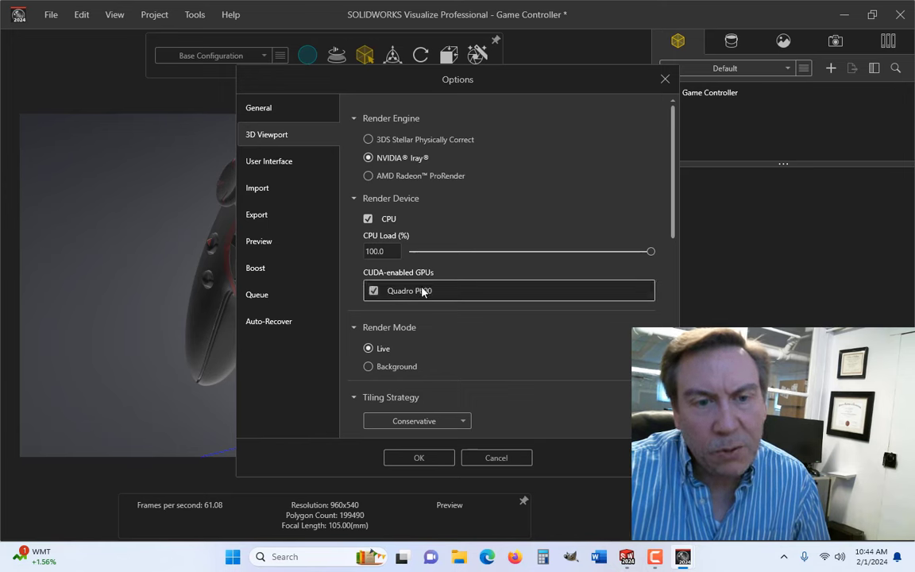
mouse_move(422, 292)
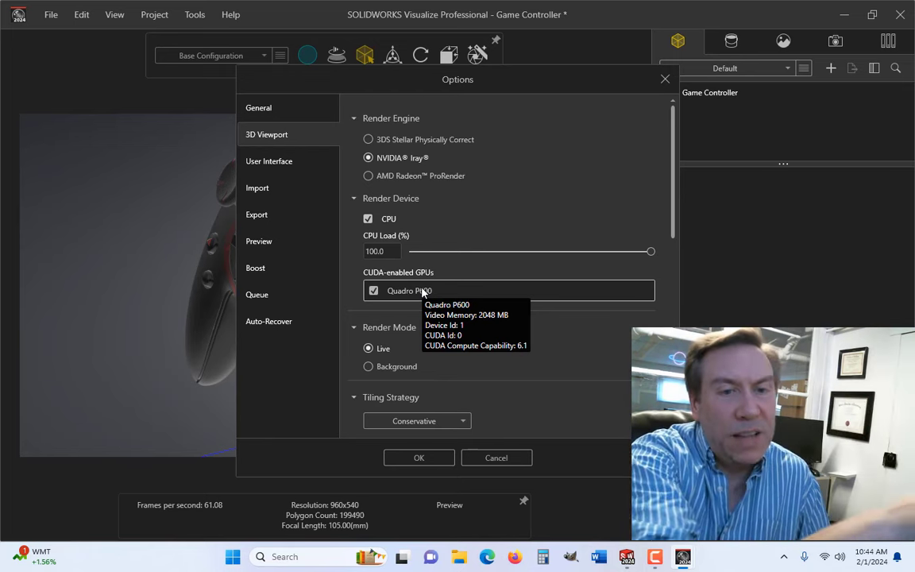
left_click(421, 458)
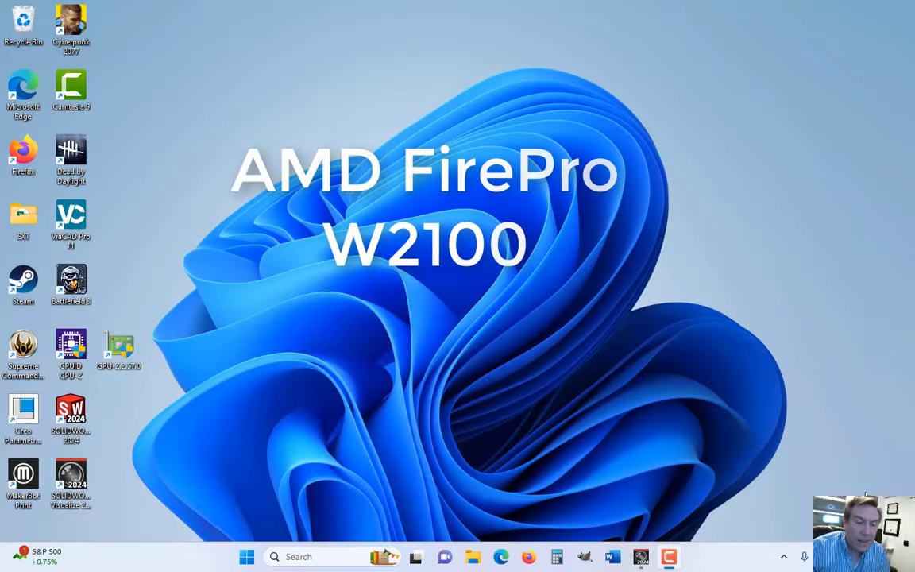
- Check the AMD FirePro W2100 in GPU-Z (2048 MB GDDR3, 320 shaders), then start SOLIDWORKS 2024
double_click(121, 354)
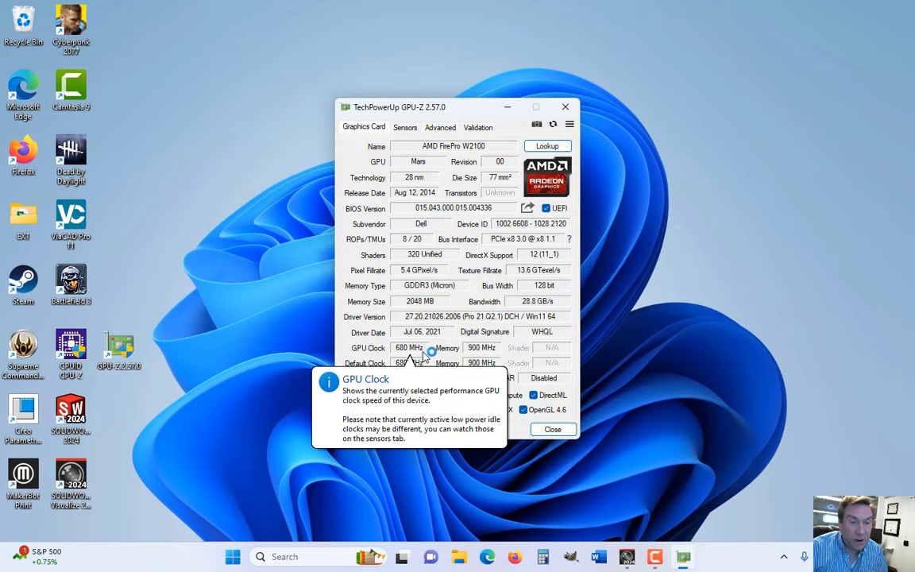
mouse_move(415, 198)
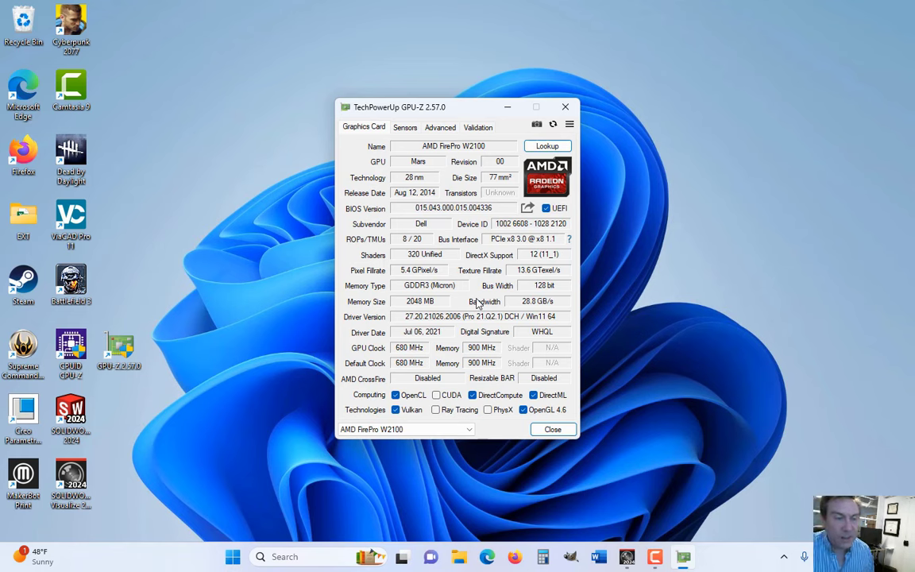
double_click(71, 417)
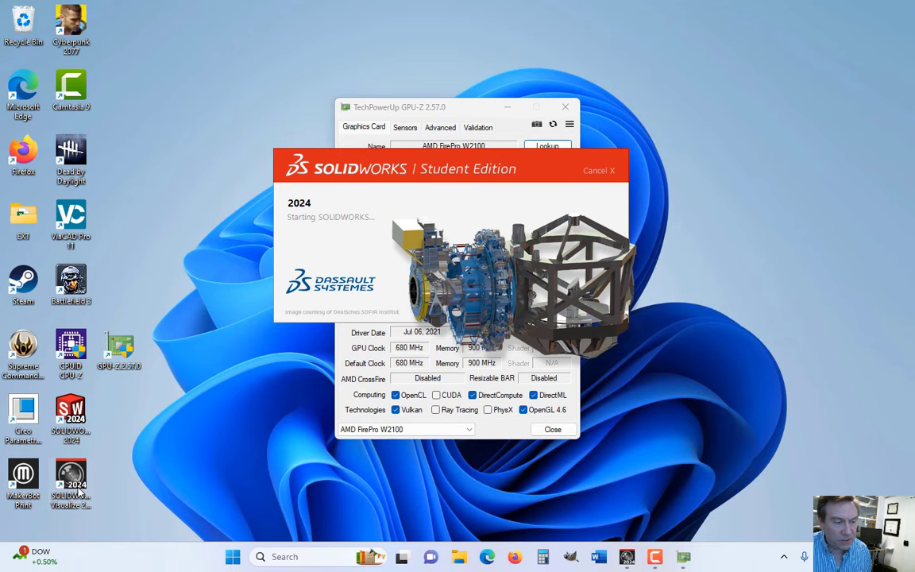
- Open the SIMPLER FIGHTER_B jet part from Recent Documents and orbit it to inspect it
left_click(86, 486)
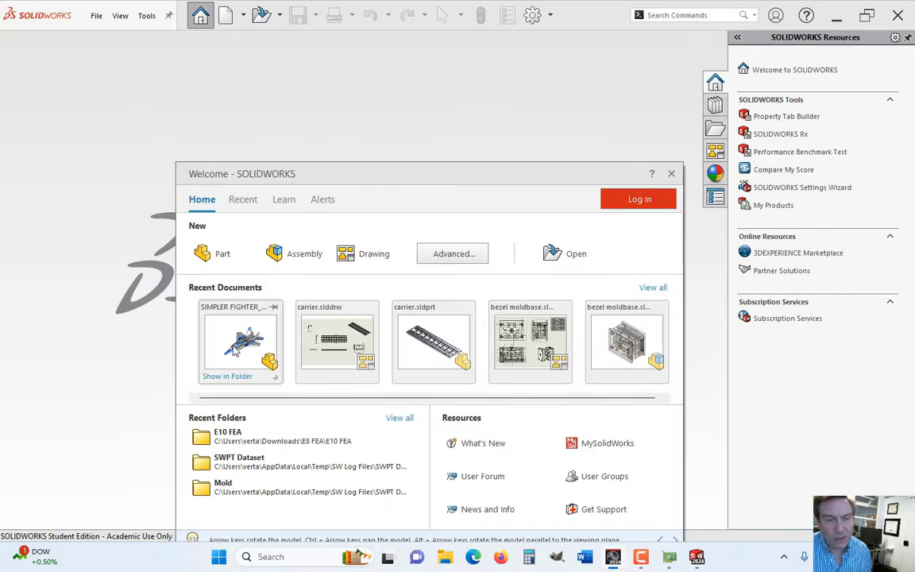
left_click(235, 350)
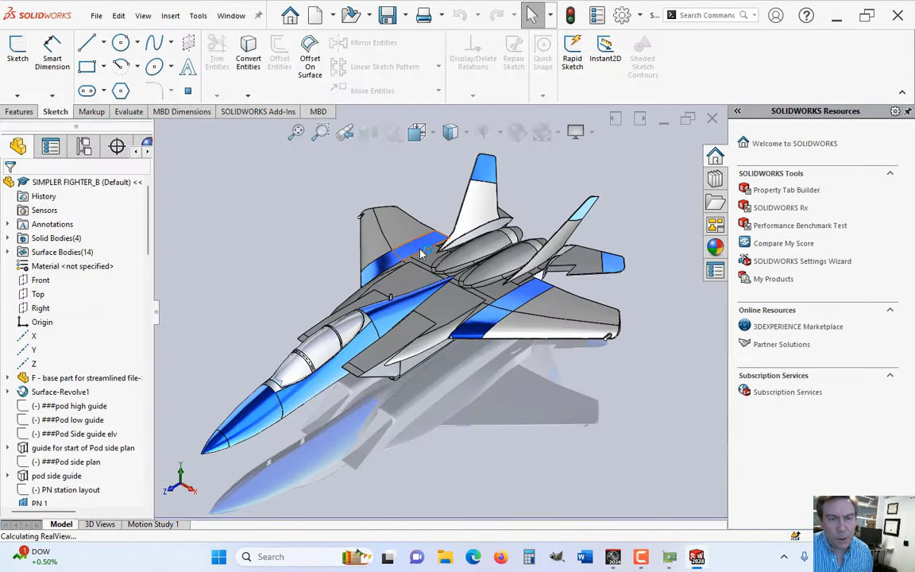
middle_click_drag(376, 375, 372, 354)
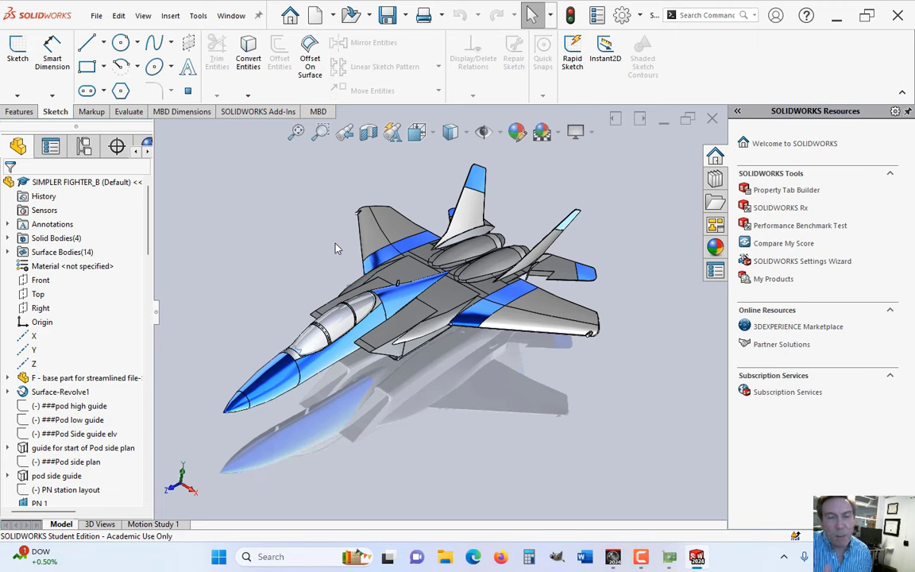
middle_click_drag(336, 249, 480, 120)
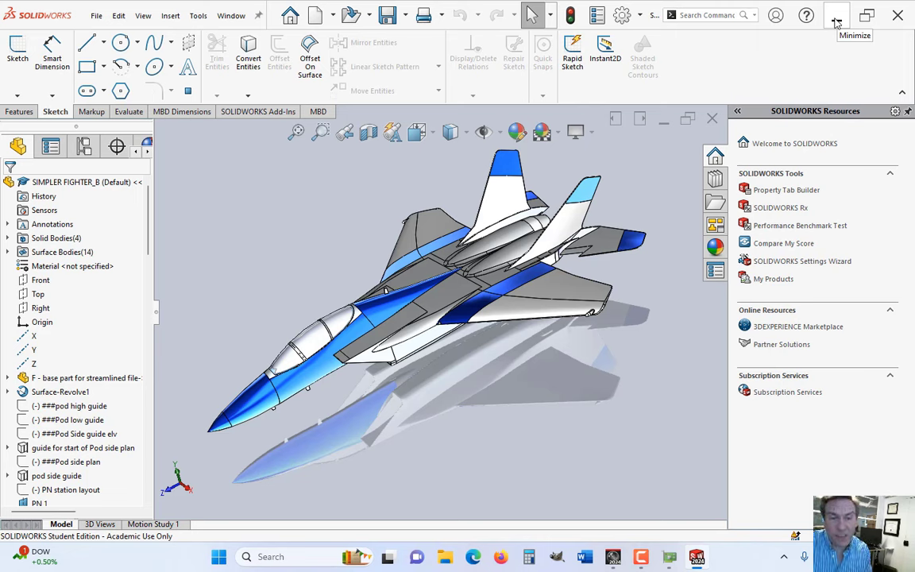
middle_click_drag(321, 230, 351, 238)
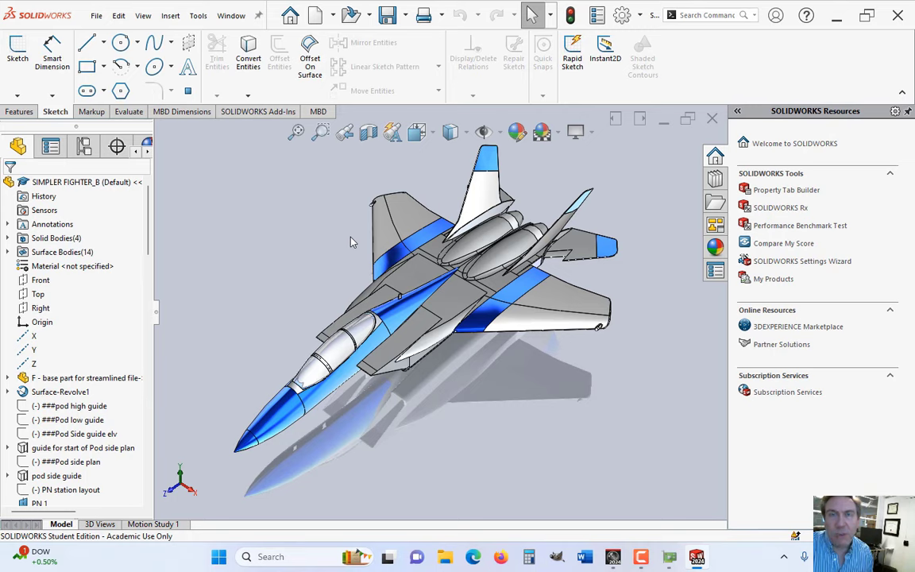
middle_click_drag(354, 243, 398, 239)
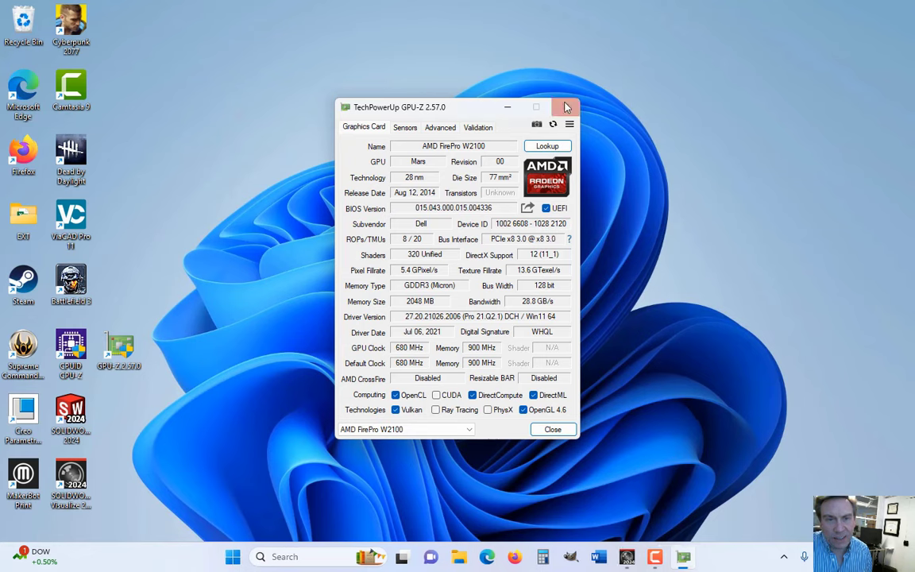
- Close GPU-Z and set Visualize to render with AMD Radeon ProRender on the FirePro W2100
left_click(565, 106)
left_click(641, 556)
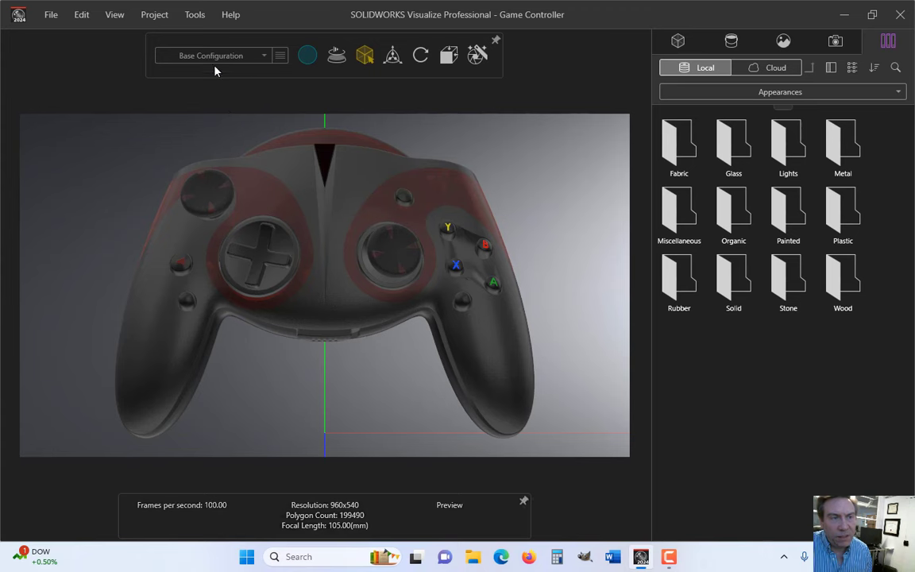
left_click(195, 14)
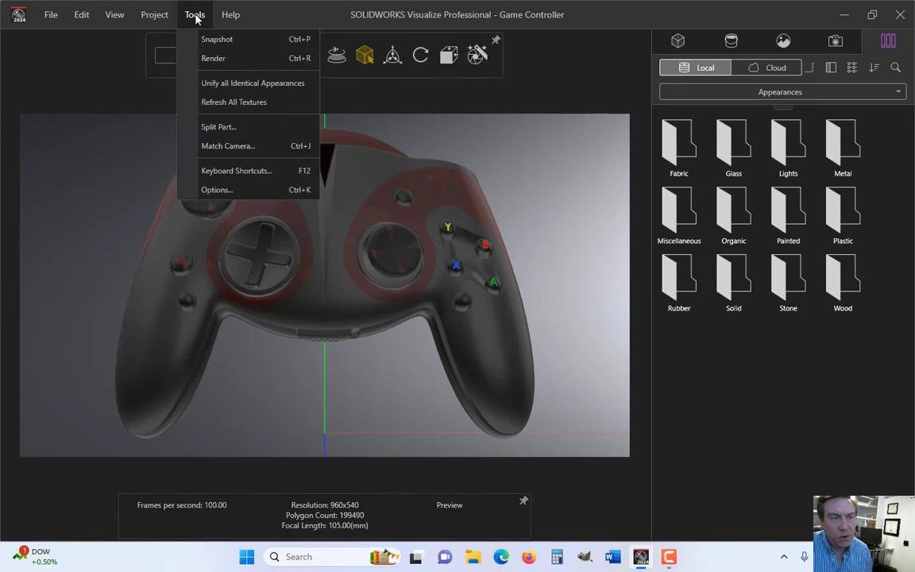
left_click(238, 189)
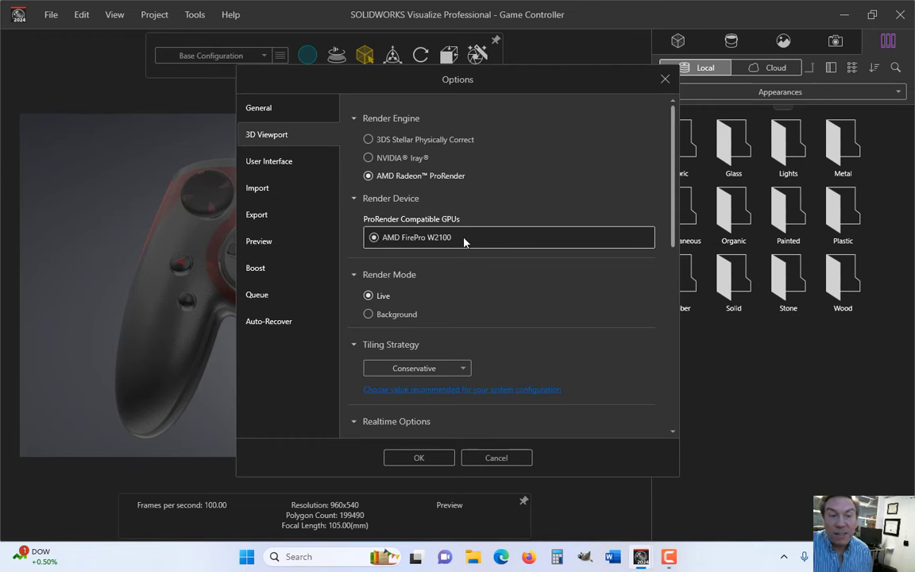
mouse_move(466, 243)
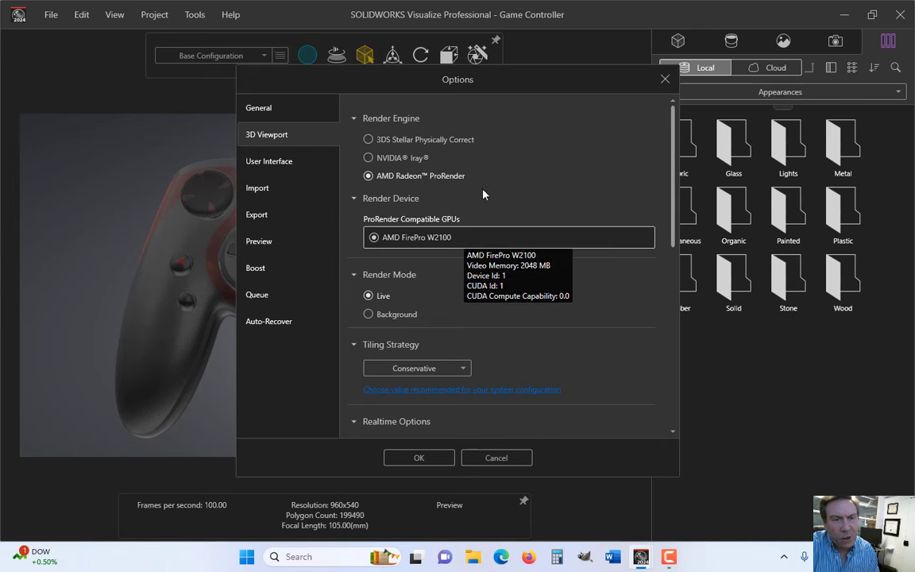
left_click(405, 178)
left_click(414, 460)
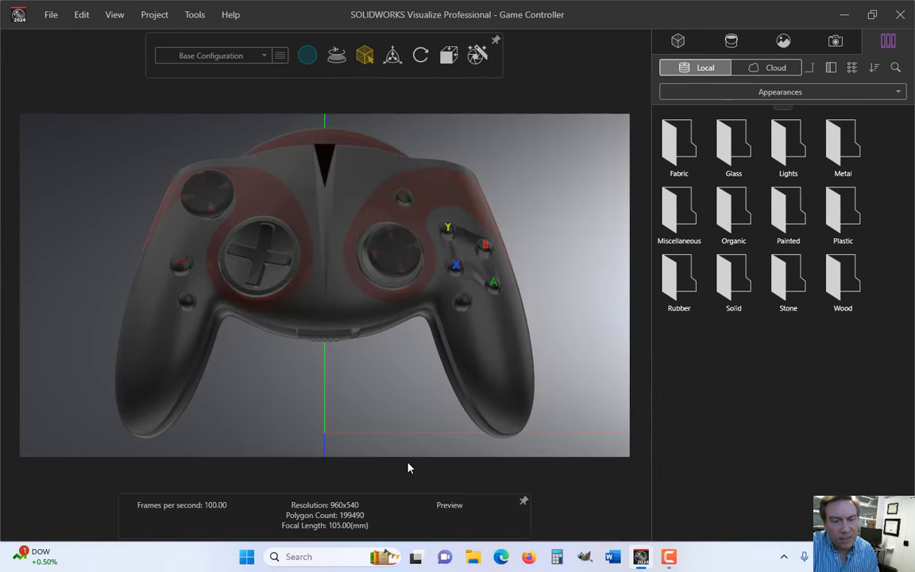
- Try Accurate render mode on the controller, then switch back to Preview
mouse_move(307, 56)
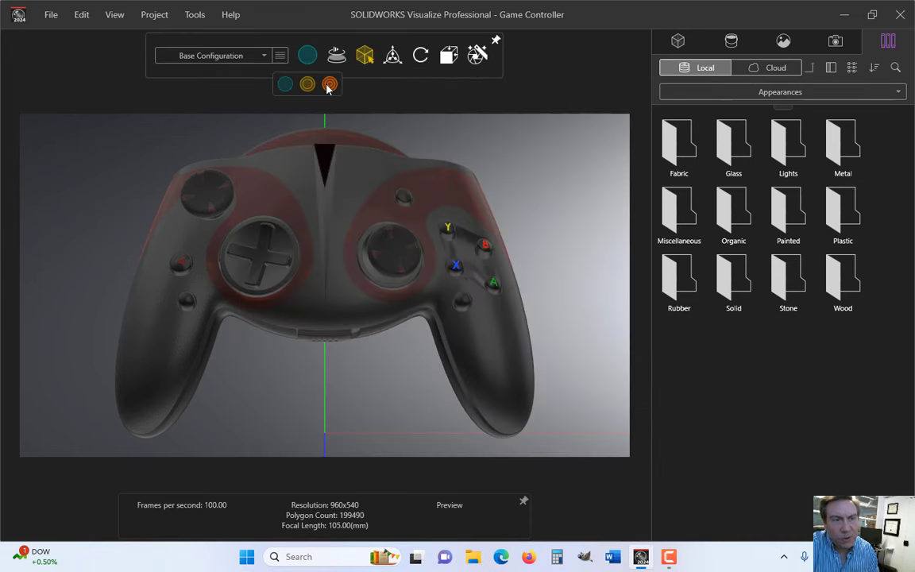
left_click(329, 85)
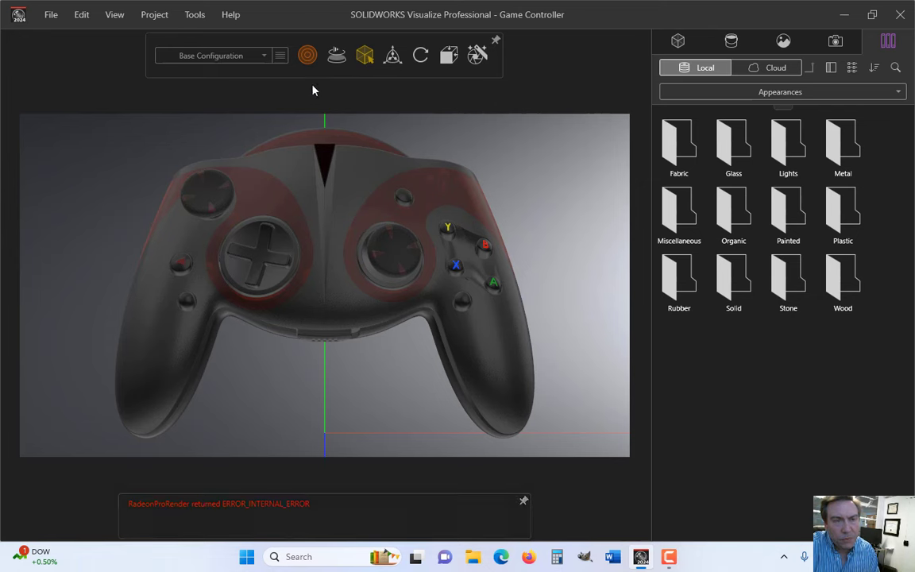
mouse_move(307, 55)
left_click(284, 85)
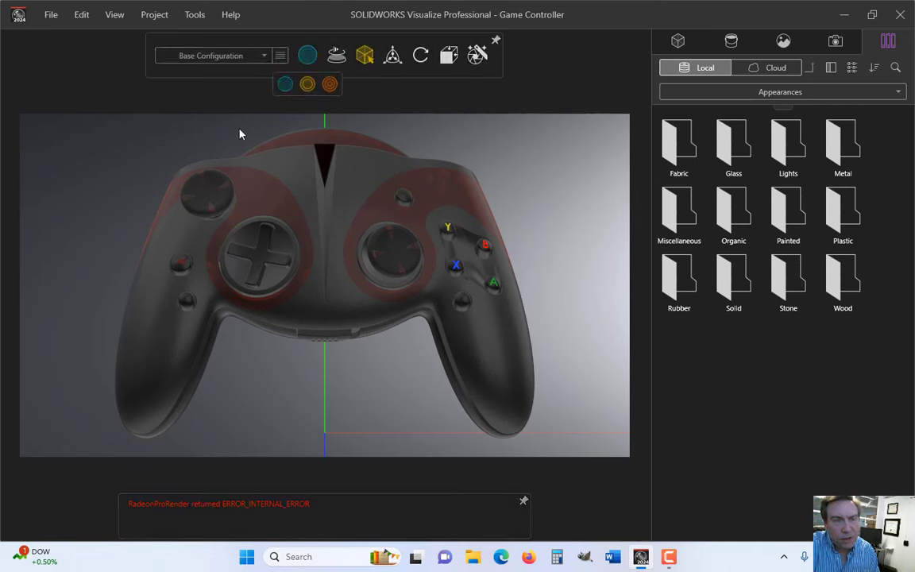
- Change the 3D Viewport render engine to 3DS Stellar Physically Correct in Options
left_click(195, 15)
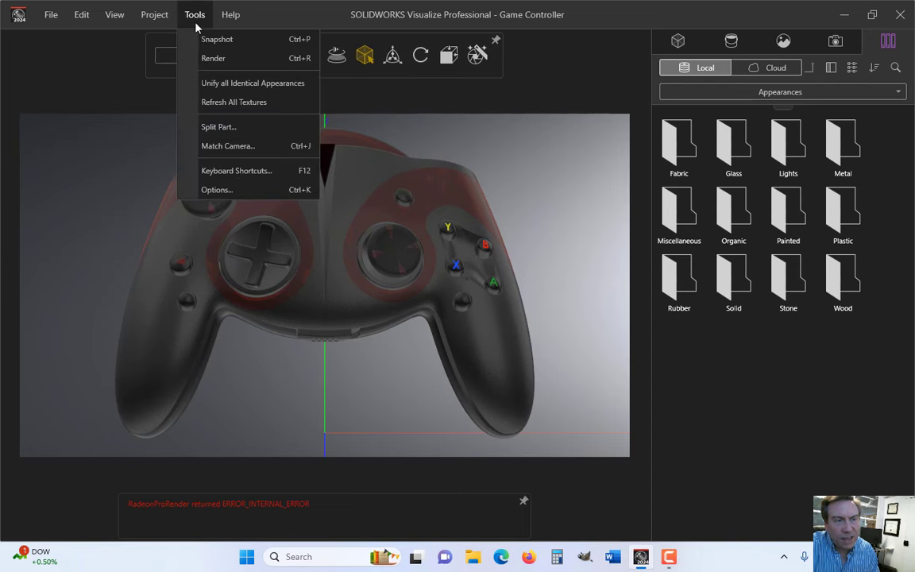
left_click(216, 190)
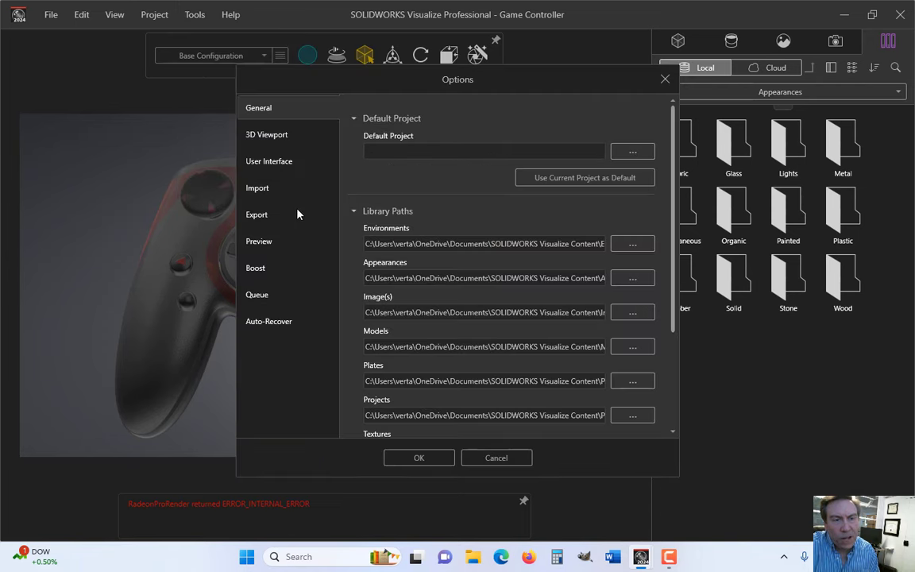
left_click(268, 137)
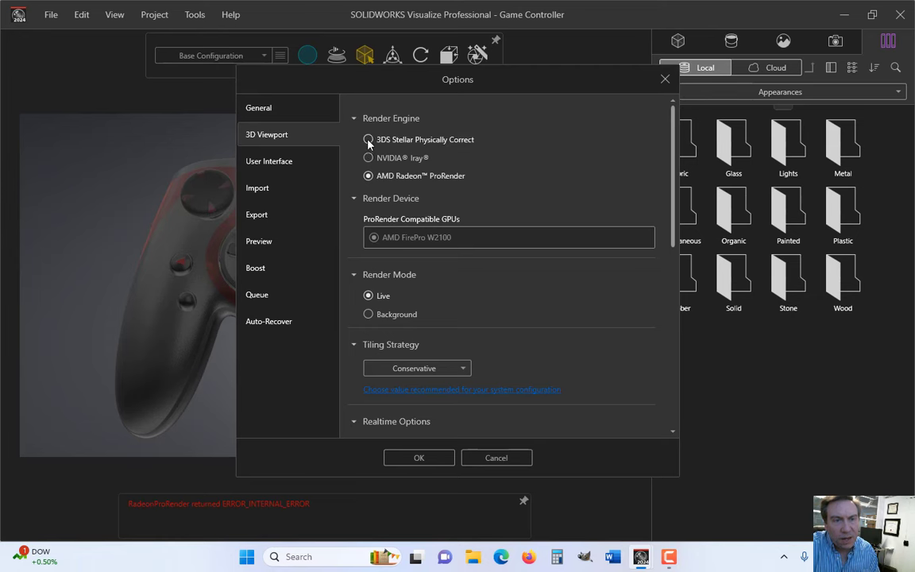
left_click(368, 139)
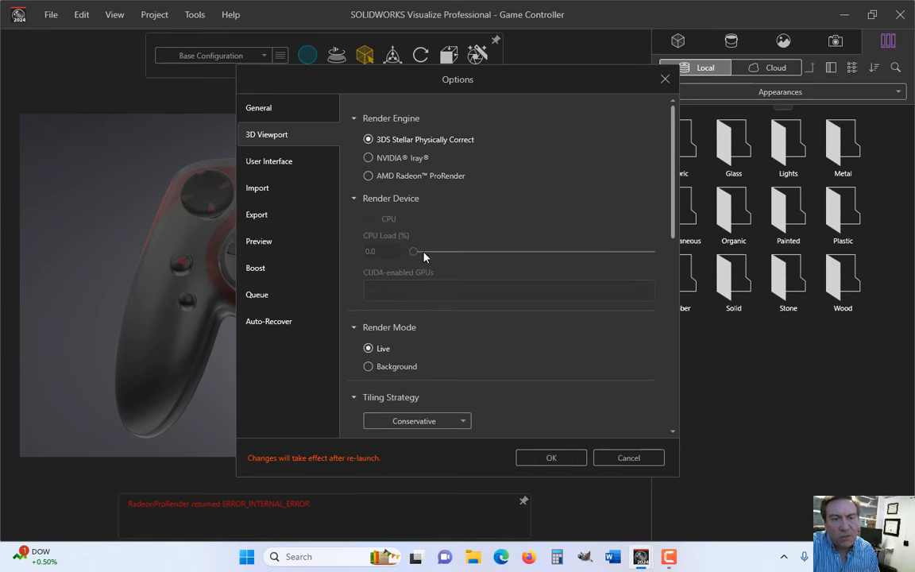
left_click(548, 457)
mouse_move(308, 55)
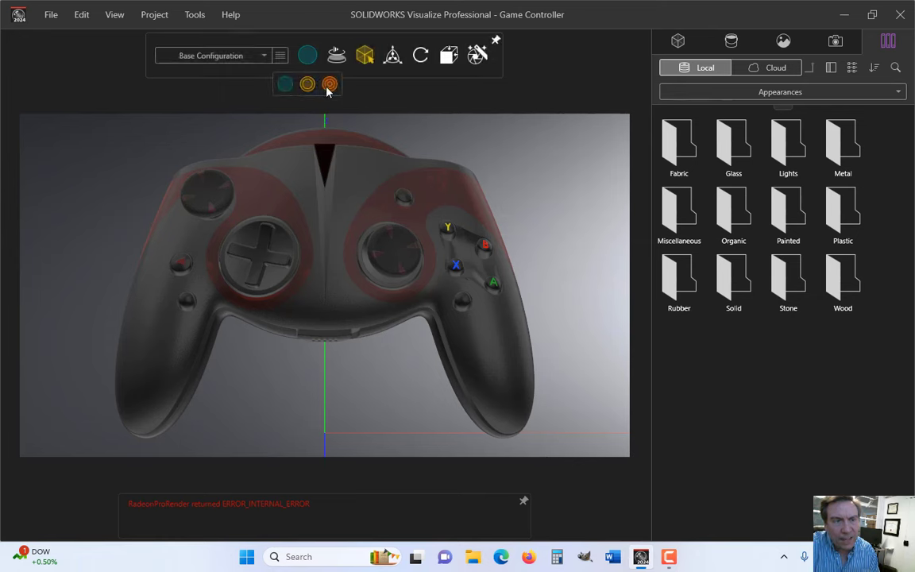
left_click(330, 83)
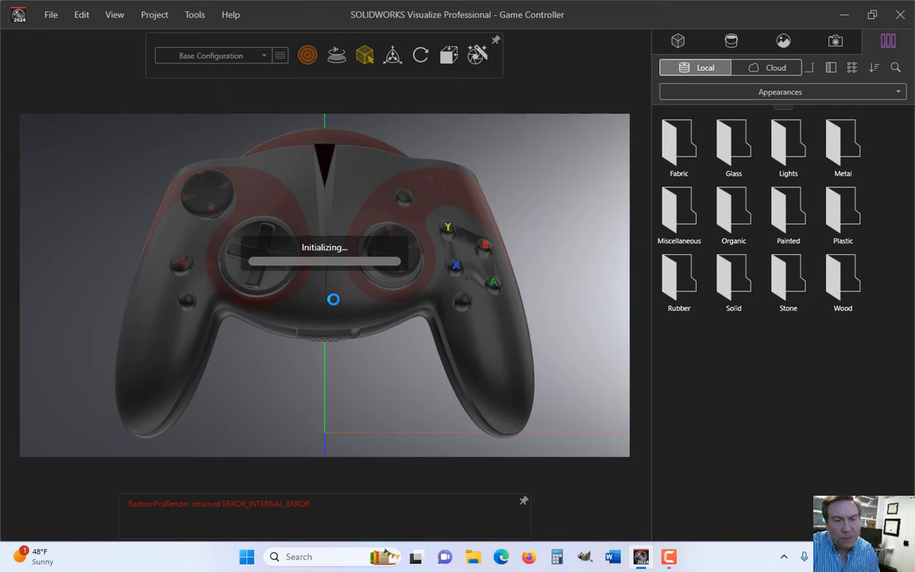
mouse_move(308, 56)
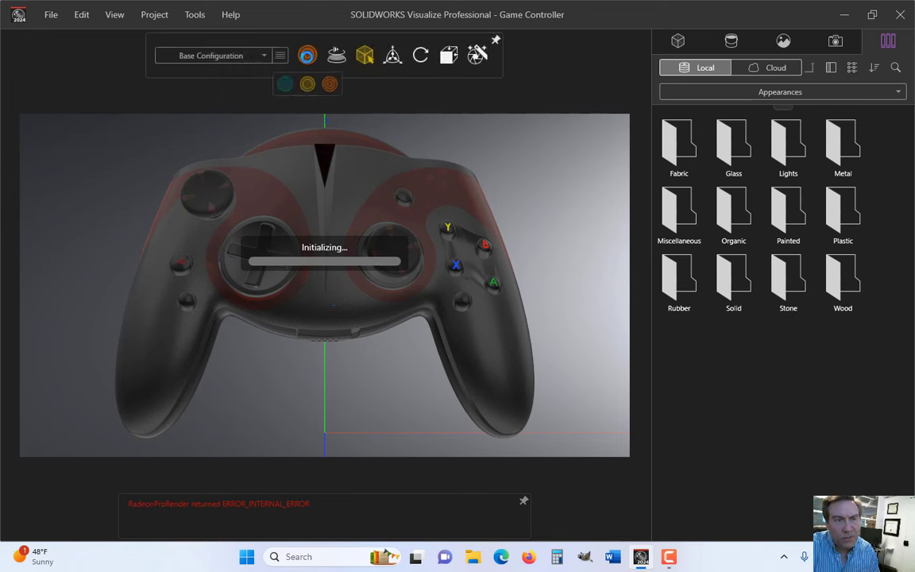
left_click(285, 84)
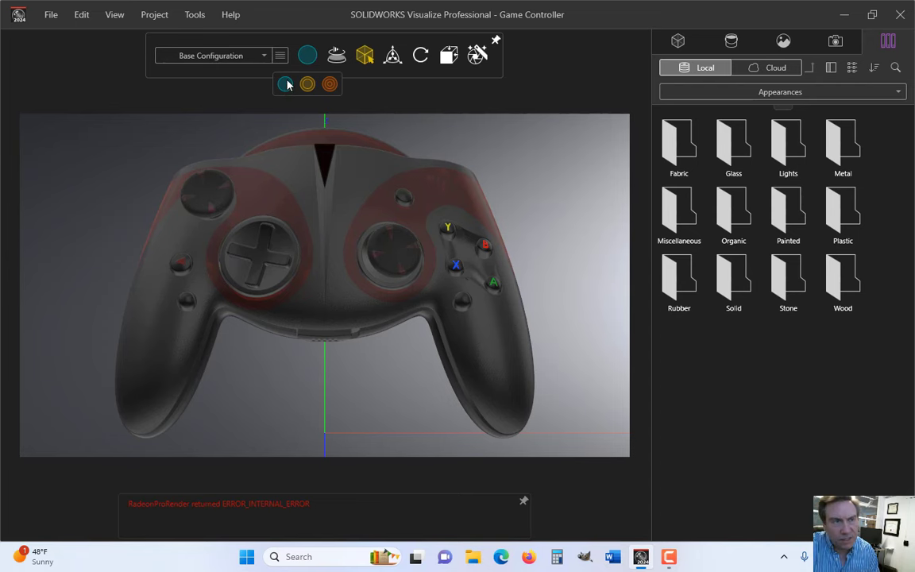
left_click(195, 14)
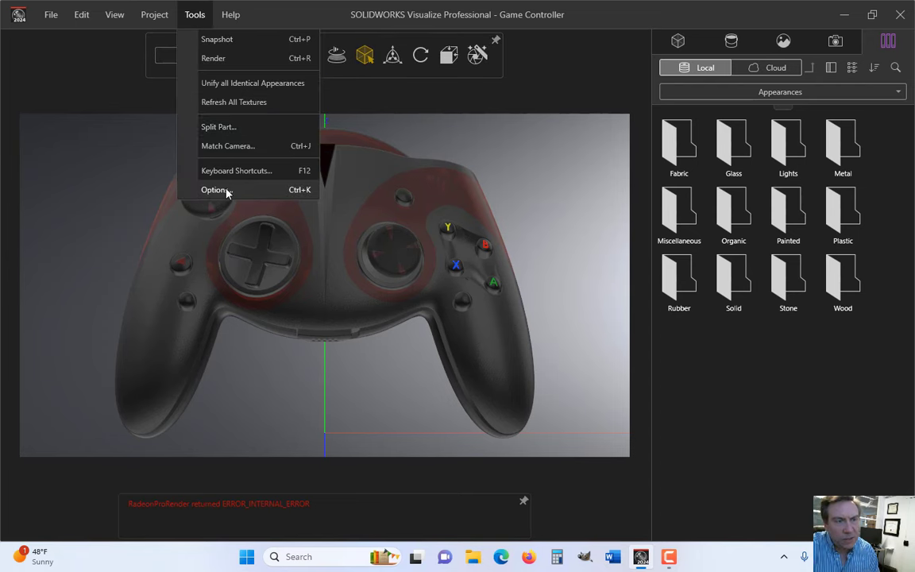
left_click(215, 190)
left_click(274, 137)
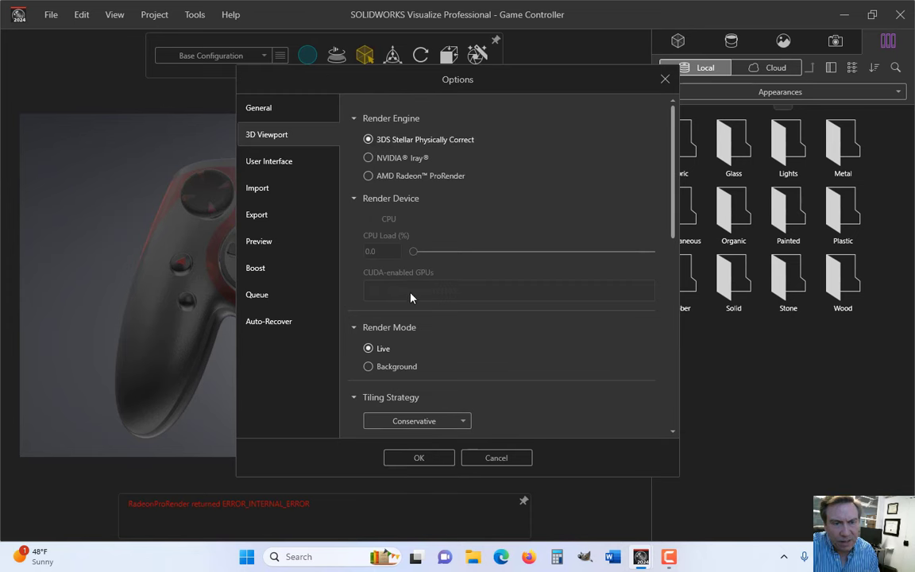
left_click(429, 458)
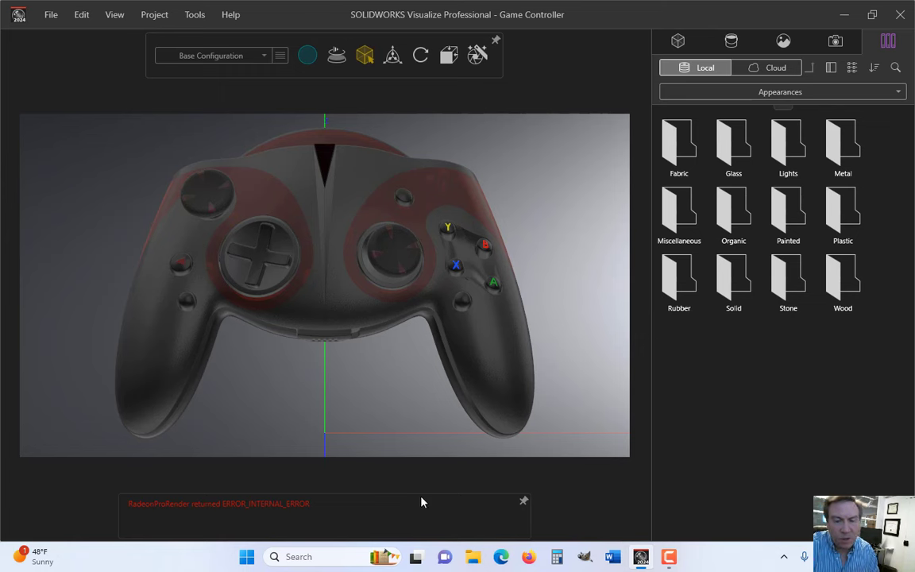
mouse_move(644, 562)
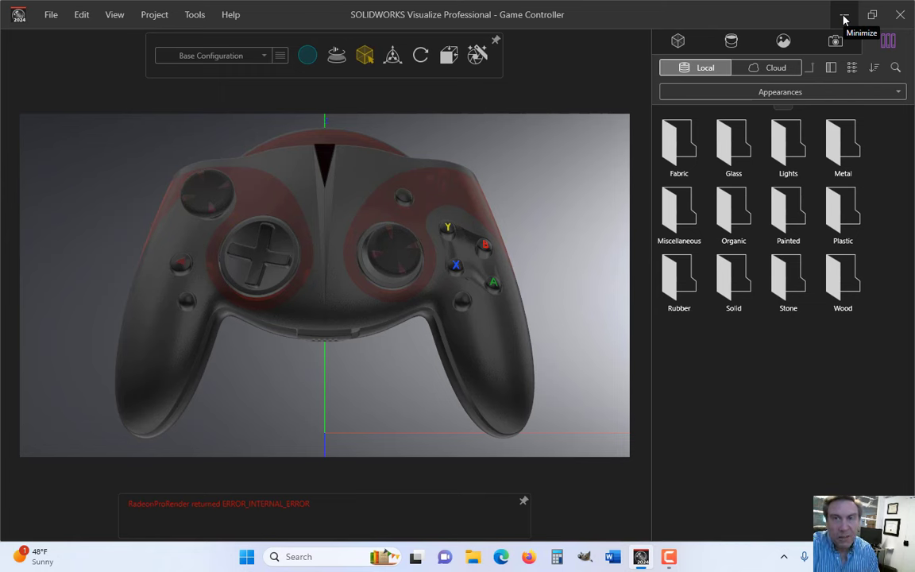
- Minimize Visualize and launch GPU-Z from the desktop
left_click(670, 556)
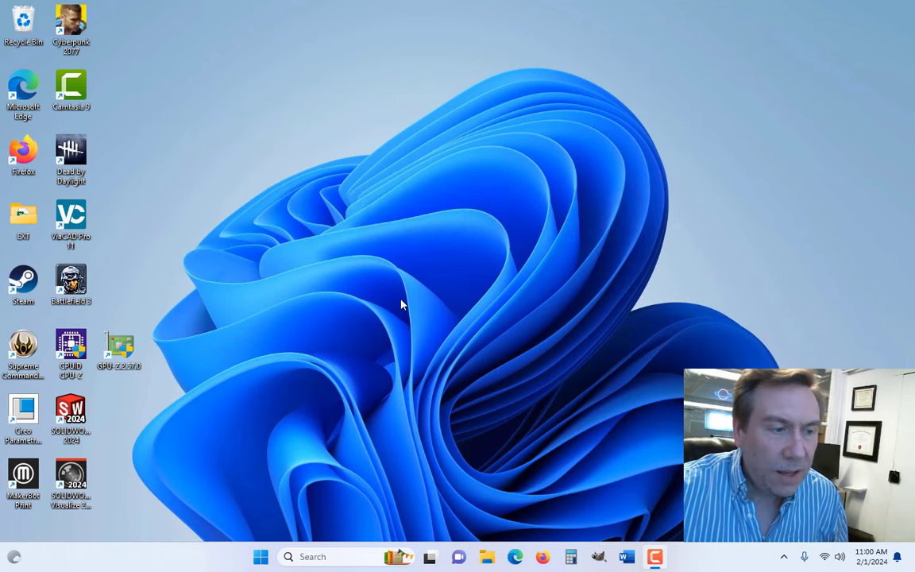
double_click(118, 349)
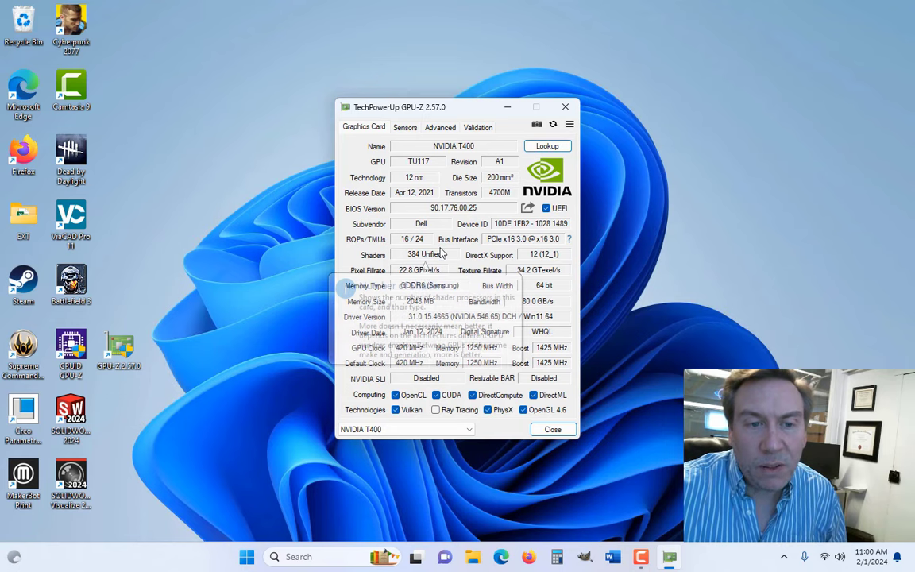
- Review the NVIDIA T400 specs (2048 MB GDDR6, 64-bit bus, 384 shaders), then close GPU-Z
mouse_move(456, 260)
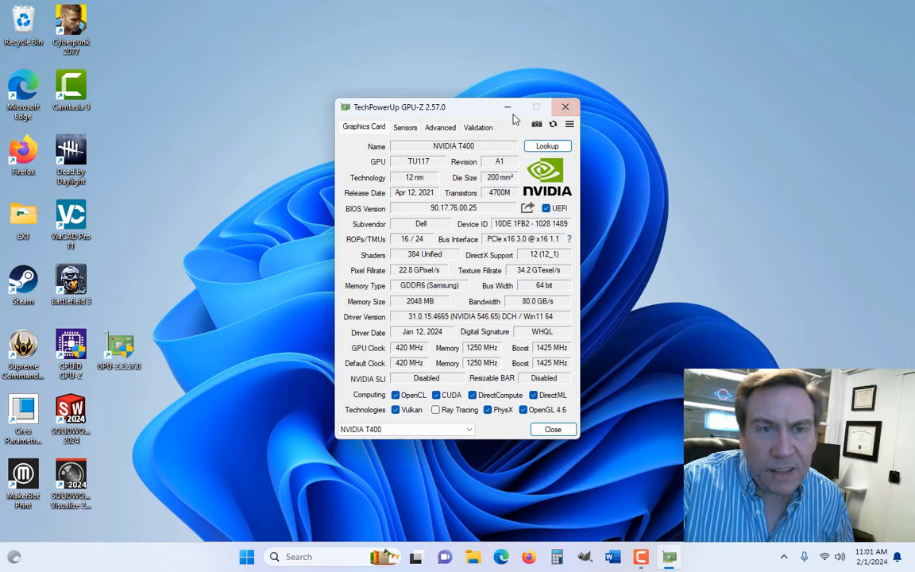
left_click(566, 108)
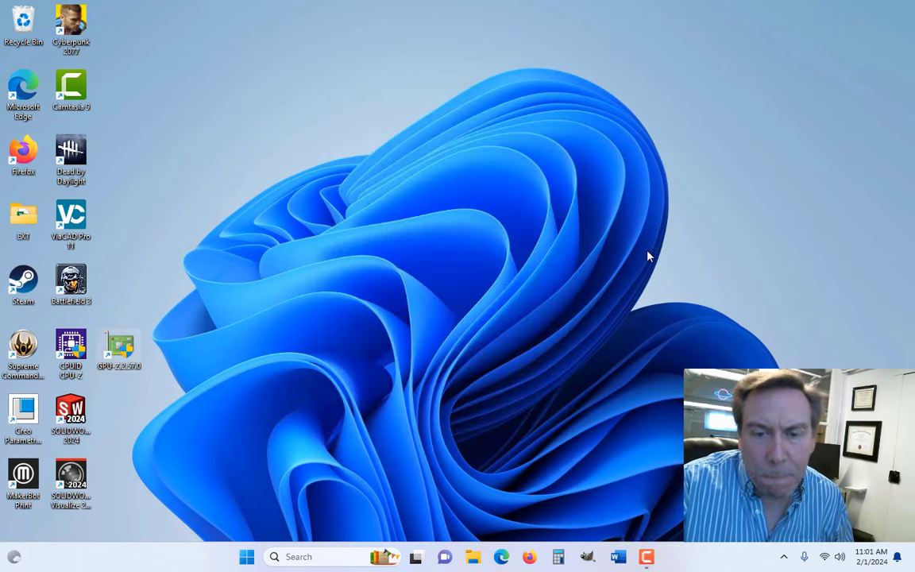
- Launch Visualize 2024, open the Game Controller recent project, and orbit the controller slightly
left_click(79, 476)
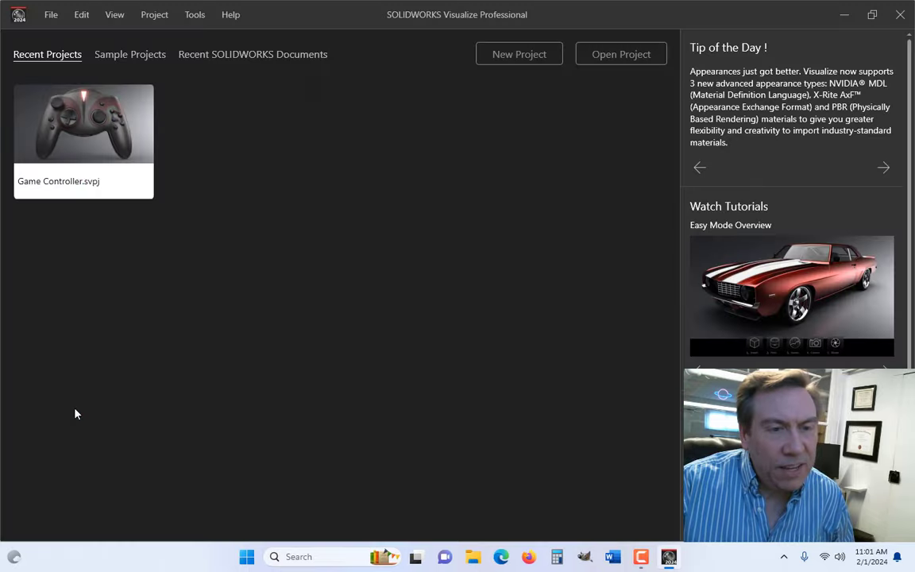
mouse_move(87, 133)
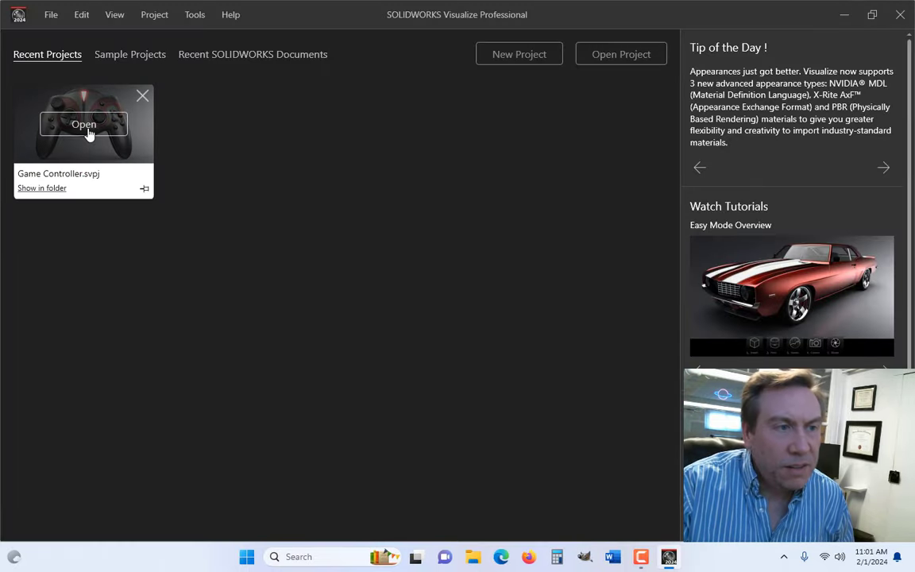
left_click(84, 128)
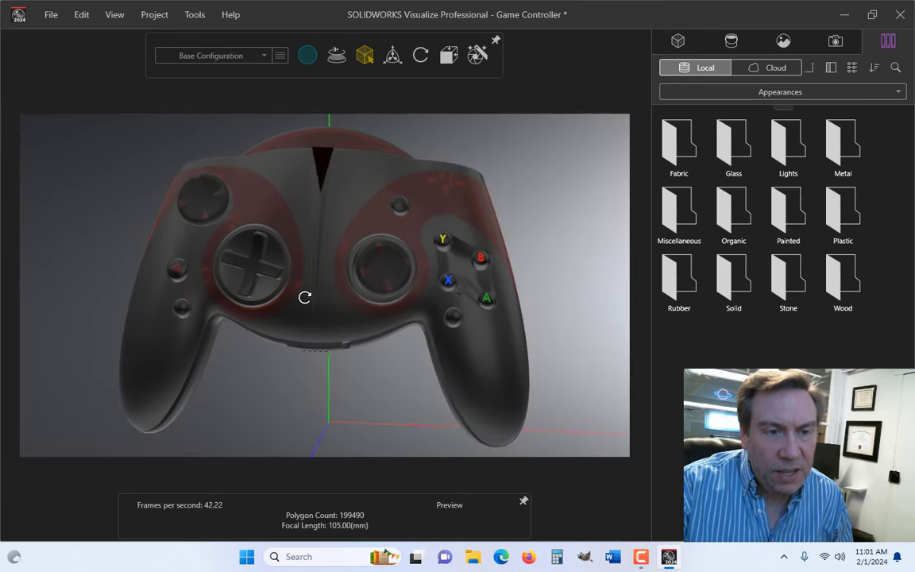
left_click_drag(301, 304, 225, 446)
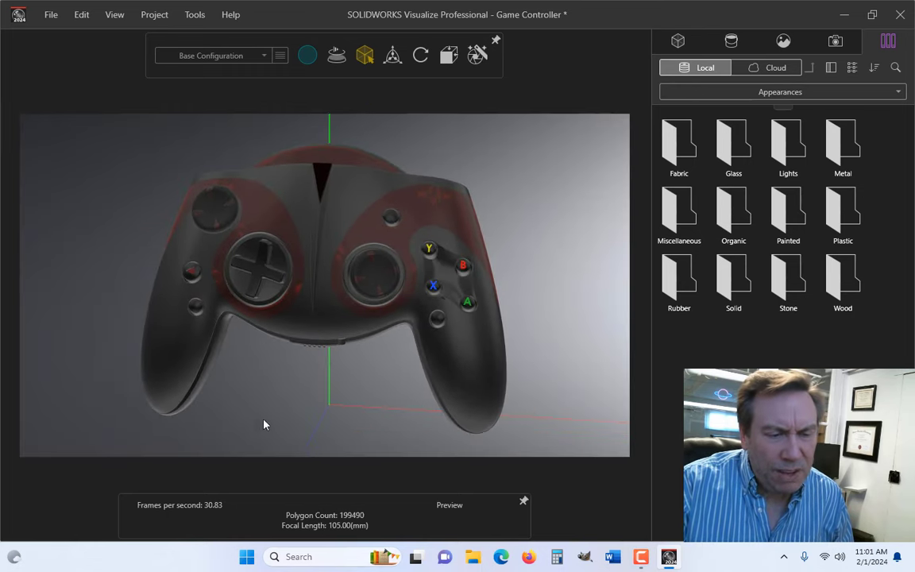
mouse_move(307, 55)
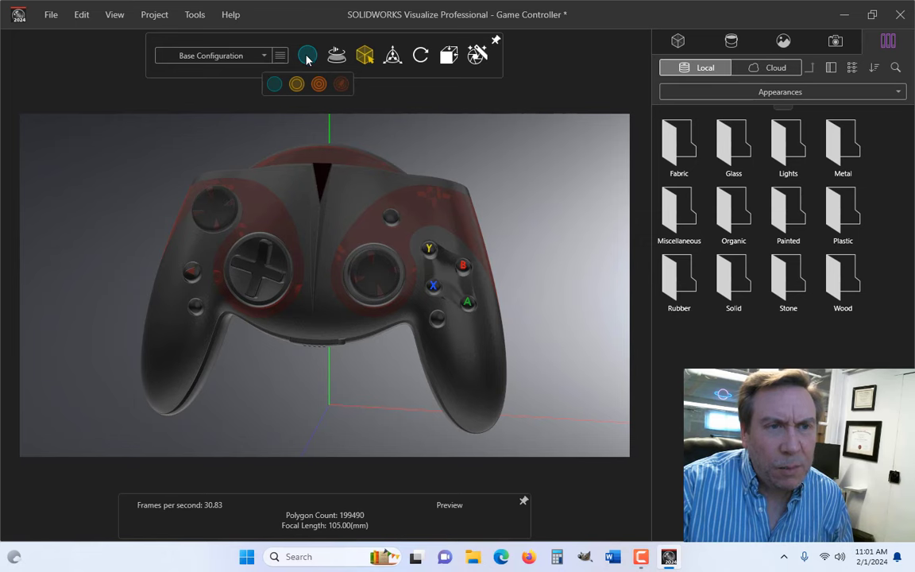
left_click(195, 15)
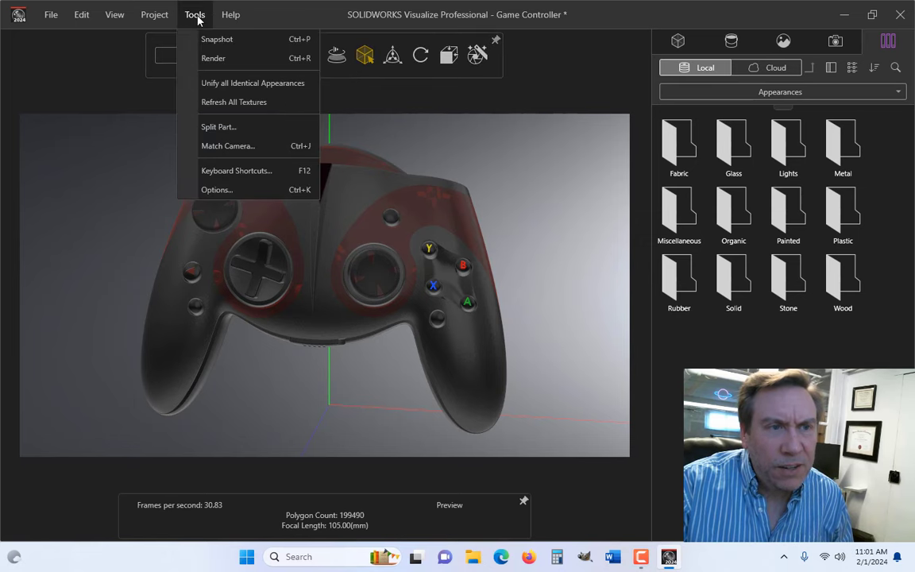
left_click(208, 189)
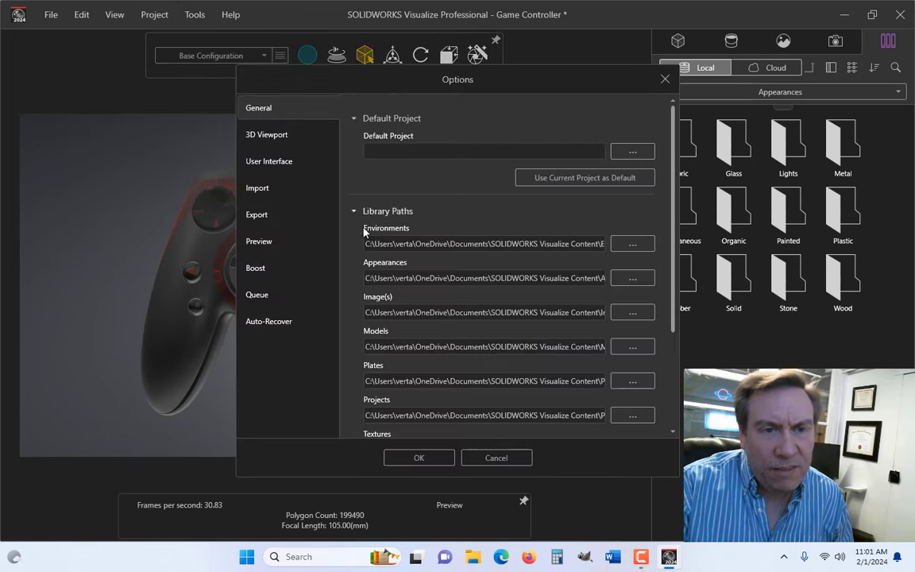
left_click(300, 136)
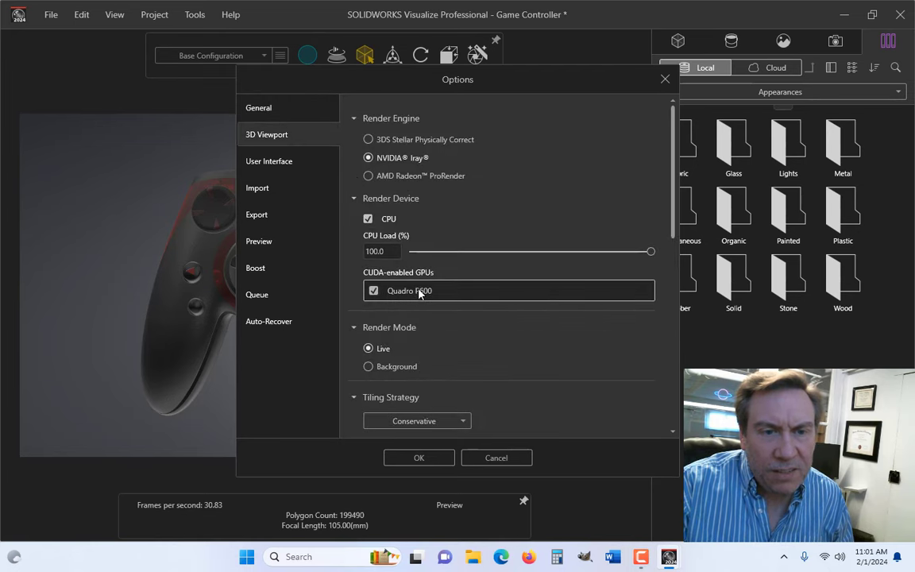
mouse_move(420, 293)
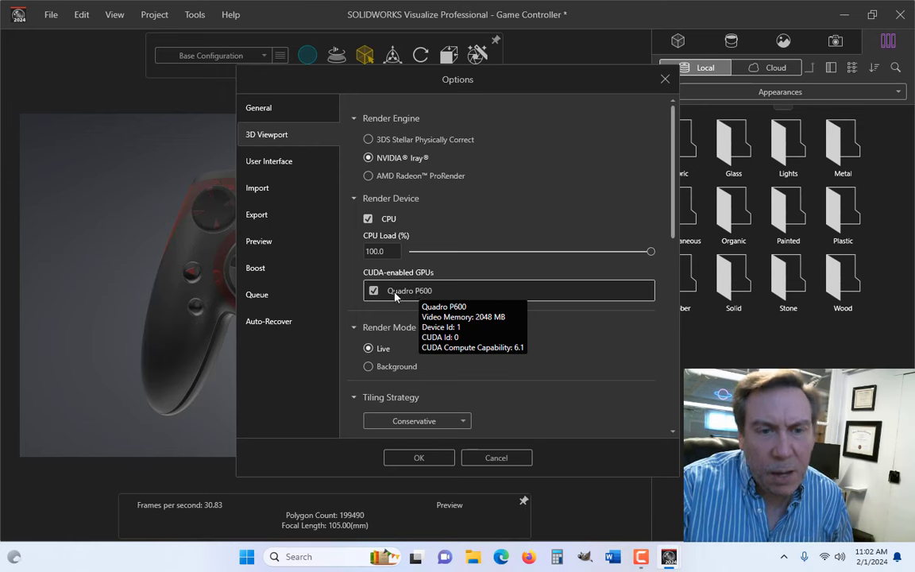
left_click(419, 459)
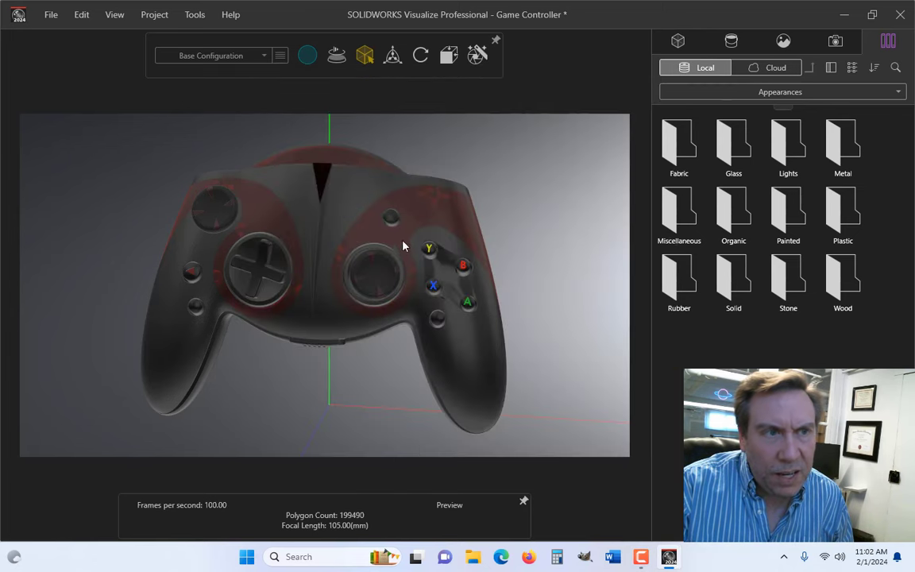
- Render the controller in Accurate Iray Hybrid mode, reaching 349 of 3000 passes
mouse_move(307, 57)
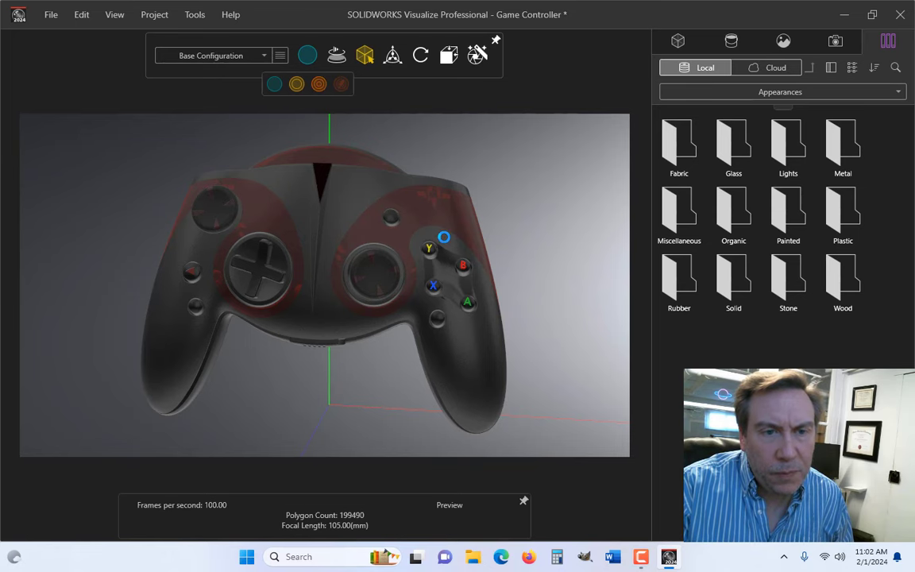
left_click(319, 84)
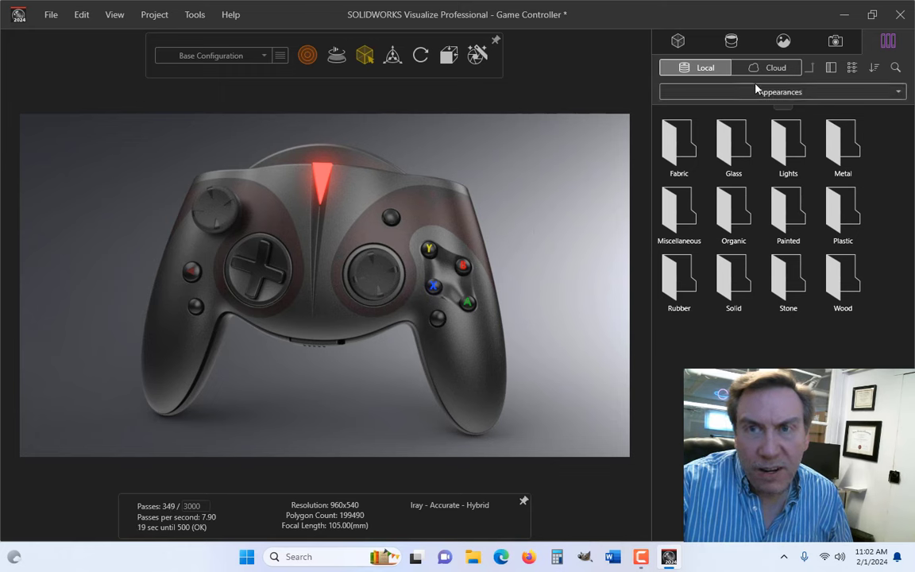
mouse_move(304, 74)
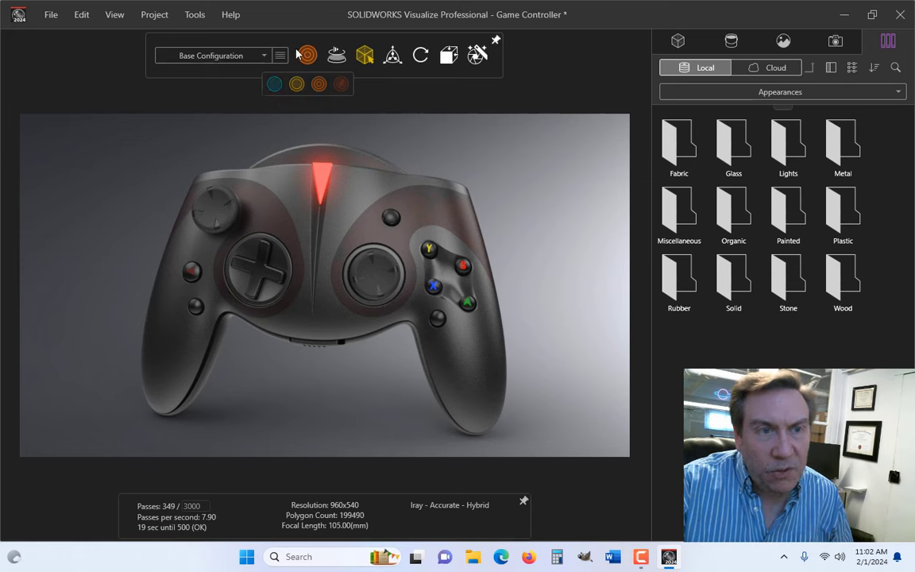
- Switch to preview rendering and check the 3D Viewport options for the NVIDIA T400
left_click(274, 85)
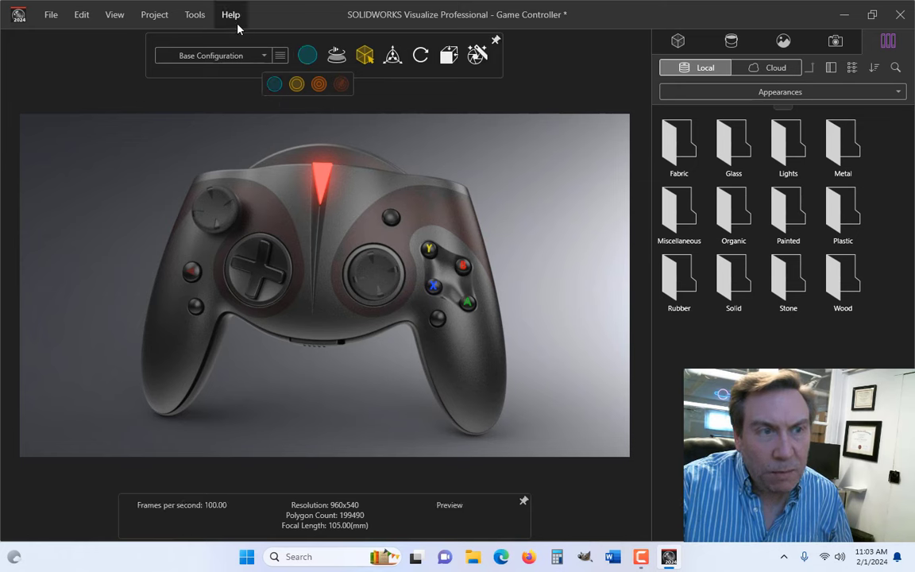
left_click(195, 15)
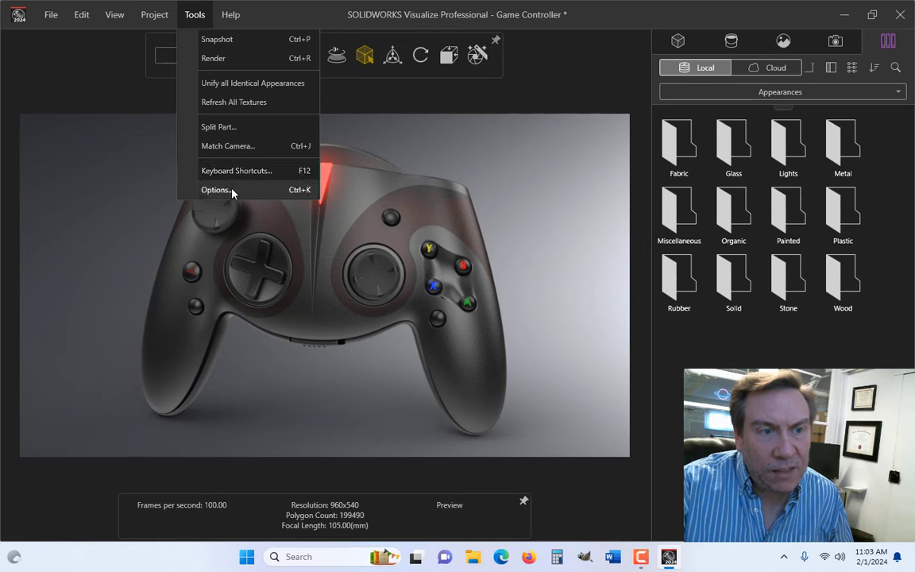
left_click(210, 190)
left_click(291, 135)
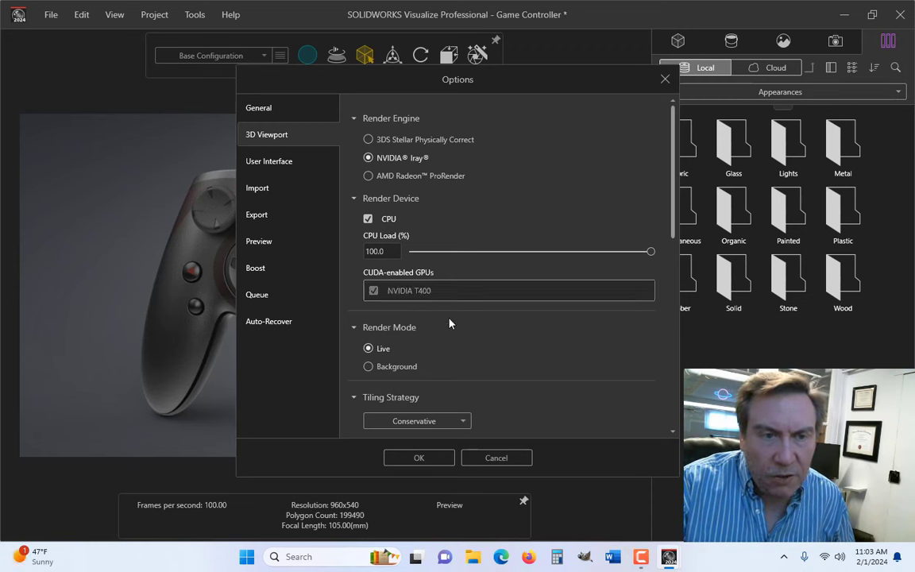
mouse_move(443, 295)
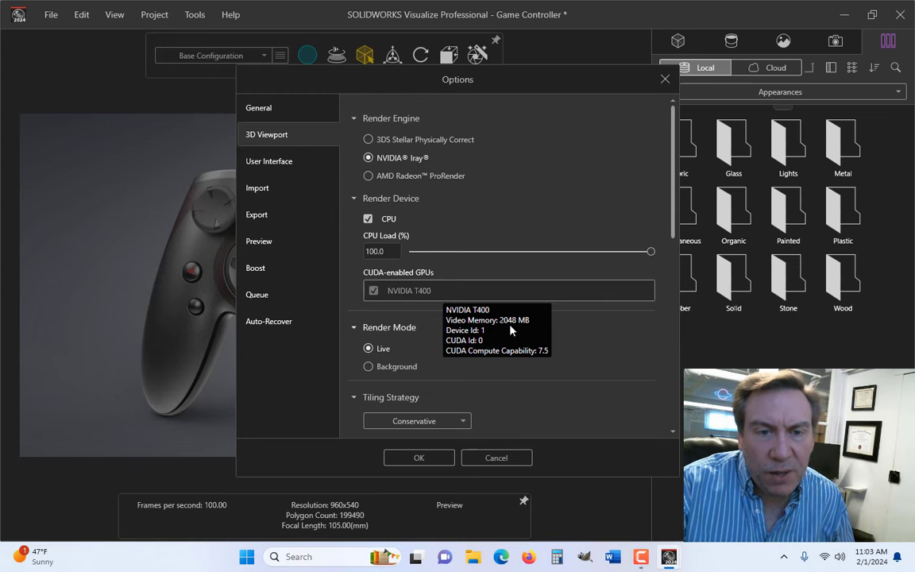
left_click(418, 458)
- Orbit the controller, then exit Visualize without saving the Game Controller project
left_click_drag(421, 445, 521, 227)
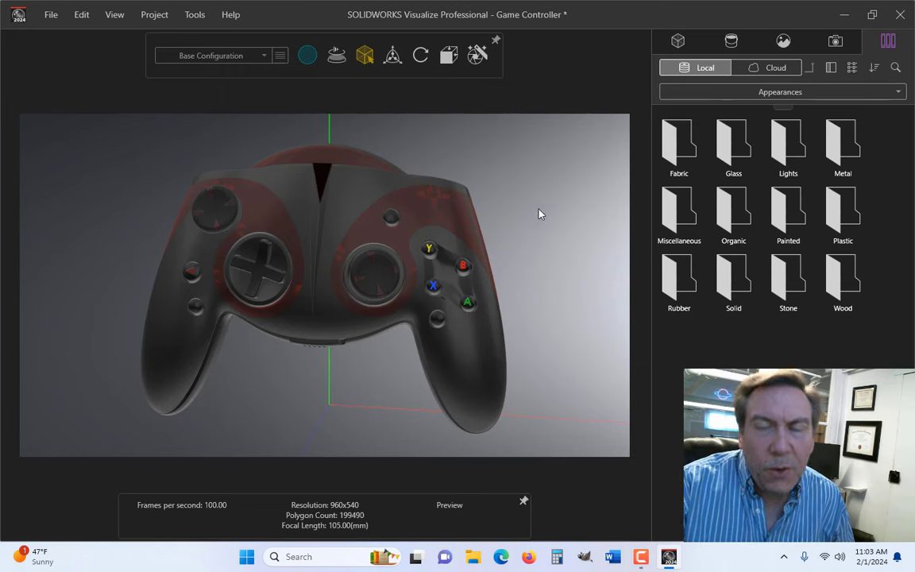
left_click(901, 15)
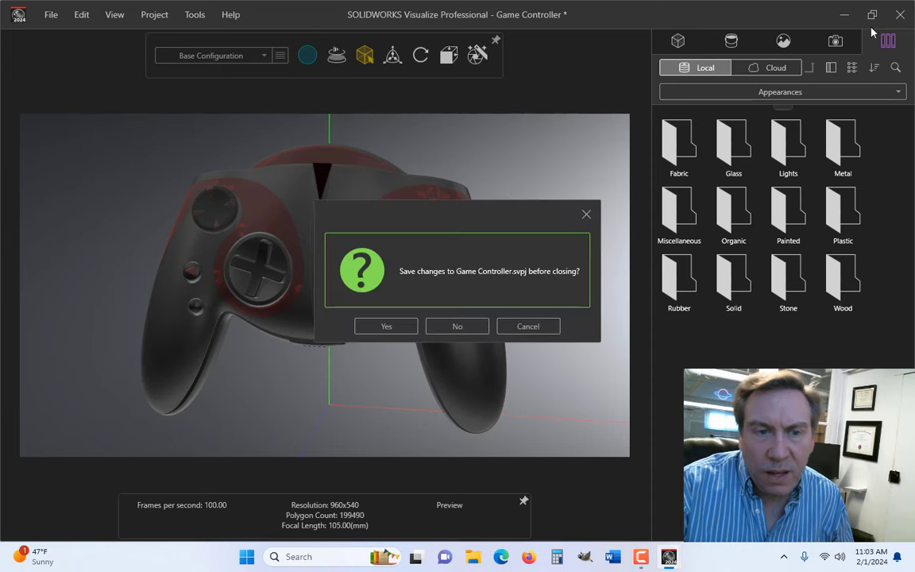
left_click(455, 324)
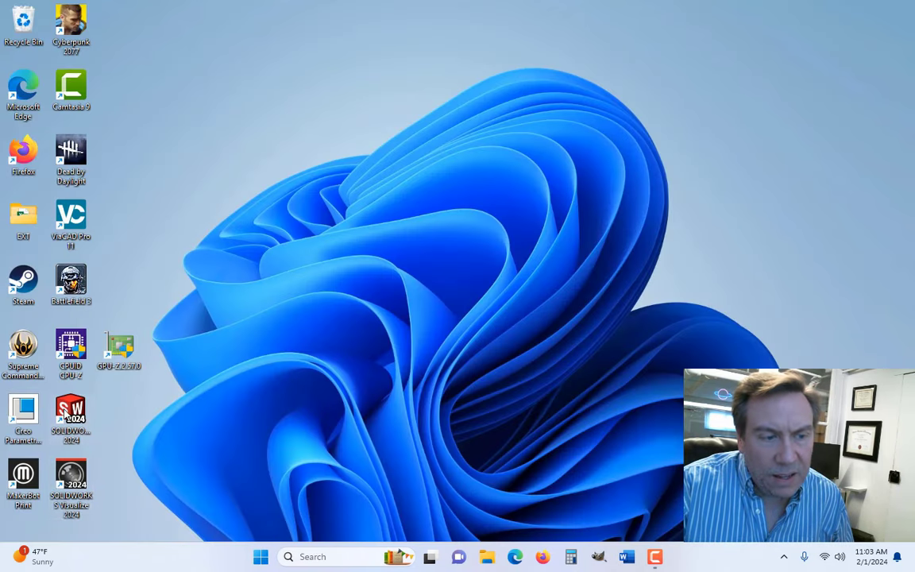
left_click(70, 413)
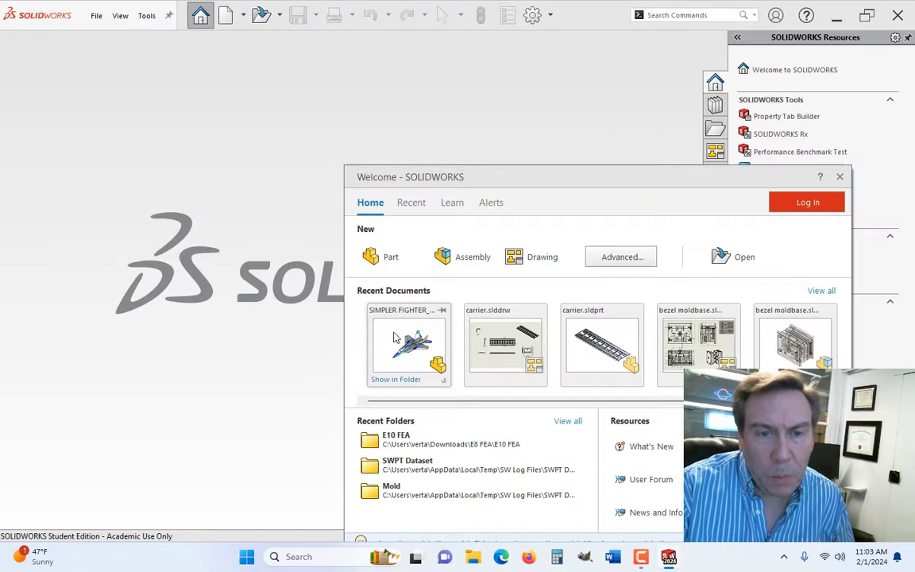
left_click(405, 350)
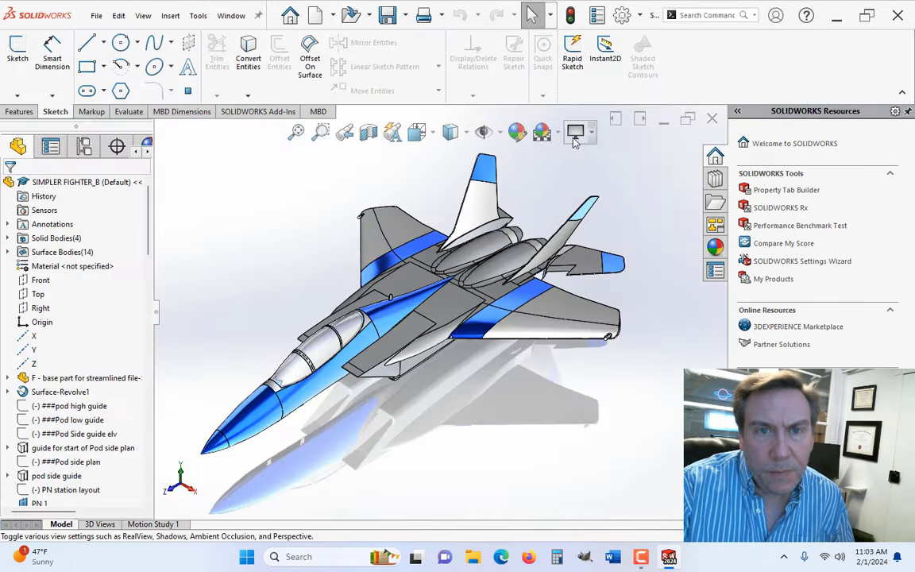
left_click(591, 138)
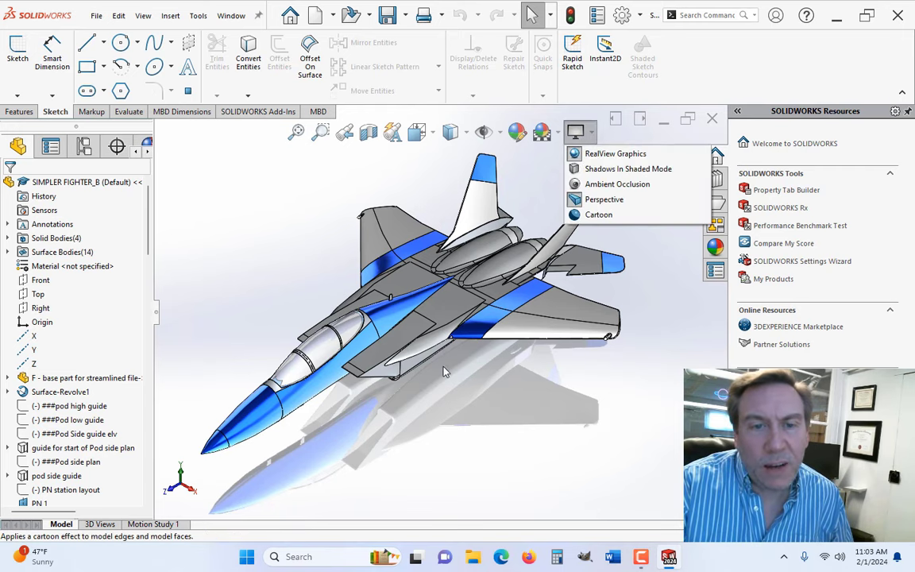
middle_click_drag(441, 406, 445, 380)
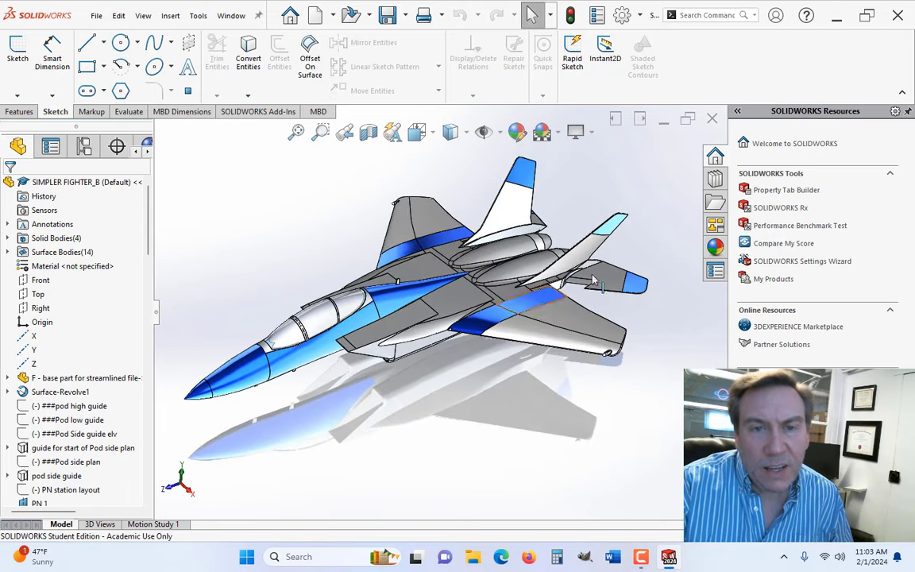
- Close SOLIDWORKS, view the GeForce GT 1030 in GPU-Z, then return to the jet part
left_click(899, 15)
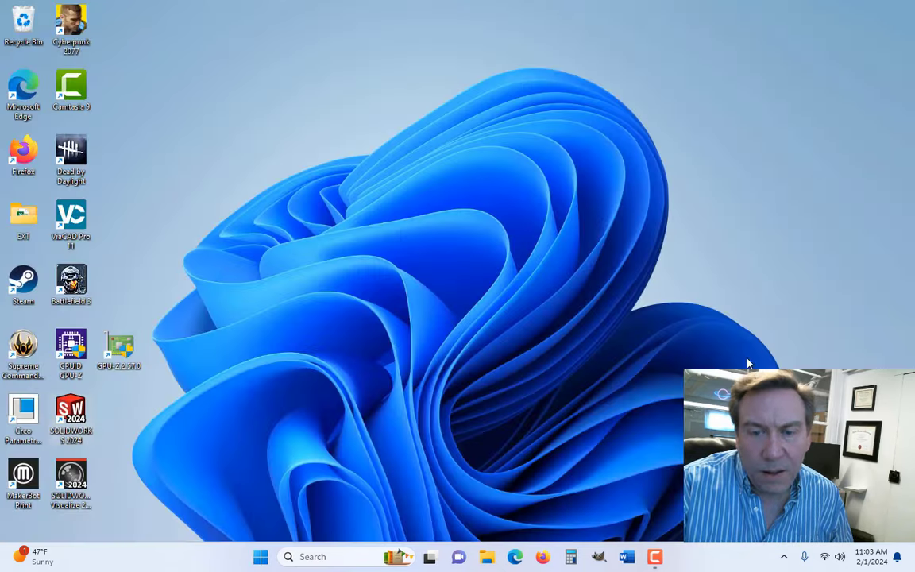
left_click(653, 562)
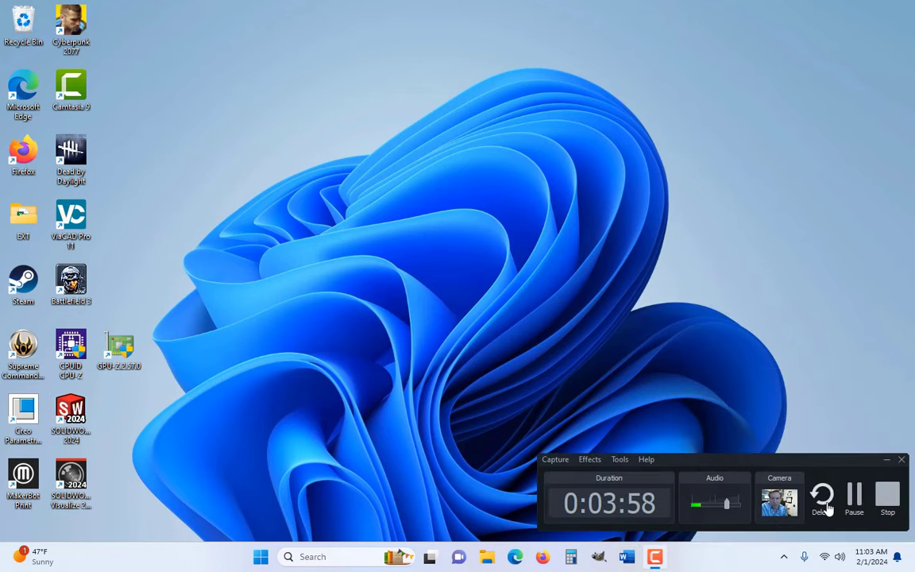
left_click(889, 501)
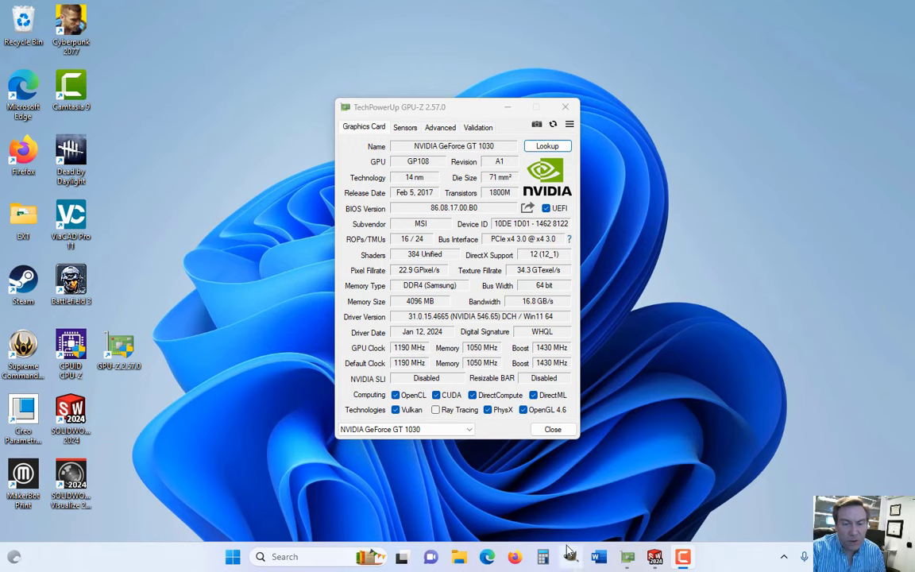
left_click(655, 559)
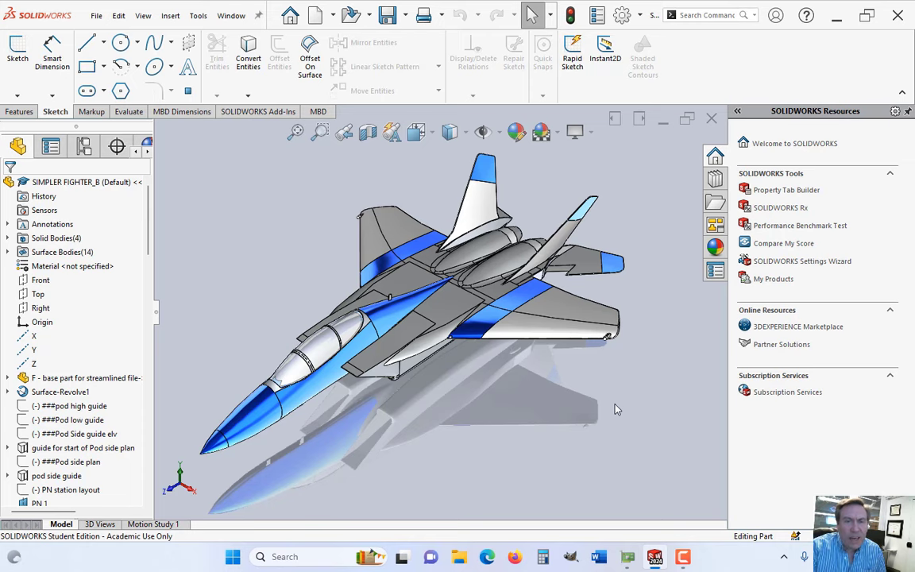
- Orbit the SIMPLER FIGHTER_B jet from several angles and show its View Settings display effects
middle_click_drag(424, 345, 469, 388)
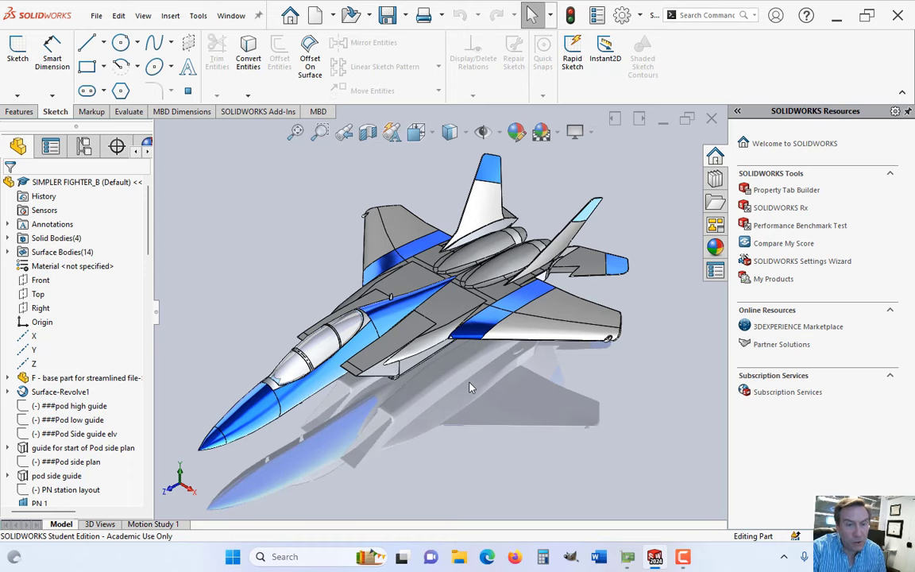
middle_click_drag(407, 419, 426, 393)
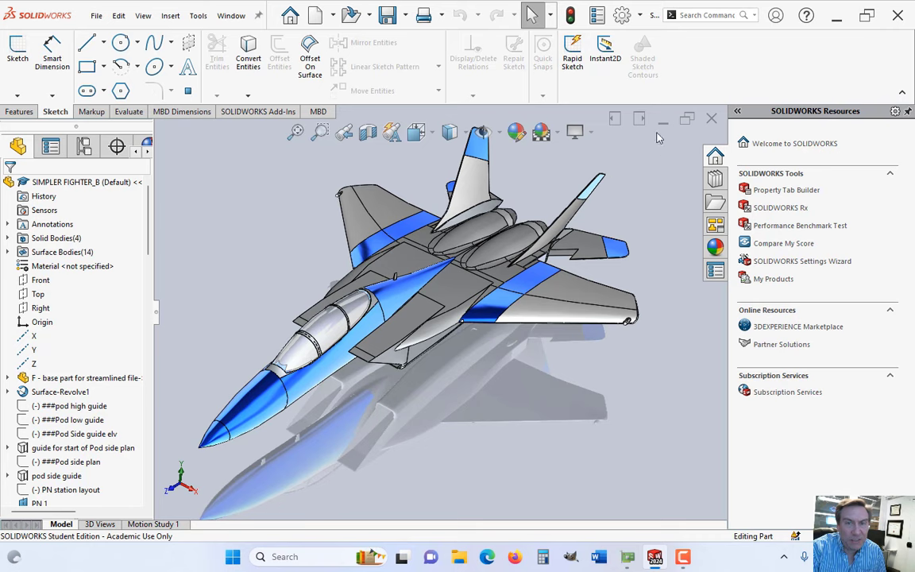
left_click(577, 131)
middle_click_drag(477, 309, 524, 344)
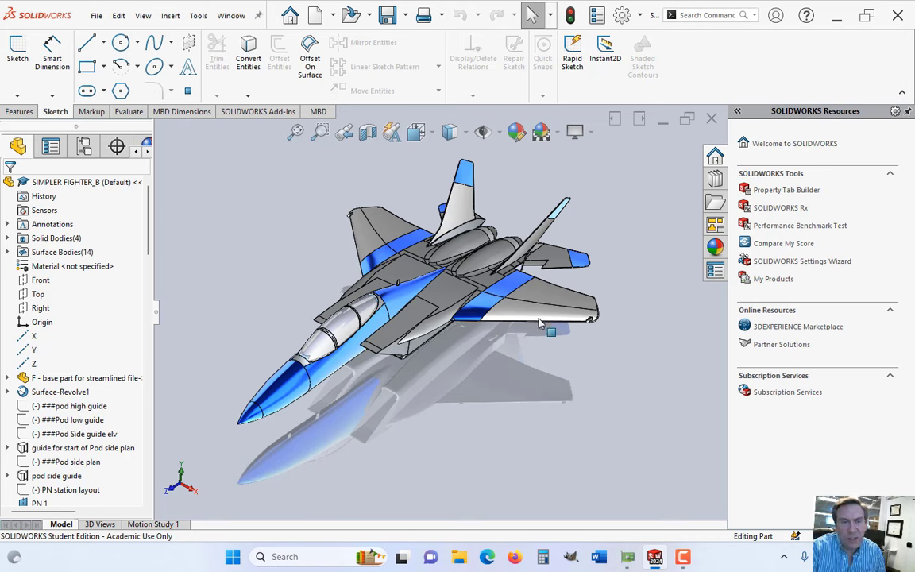
middle_click_drag(527, 341, 516, 295)
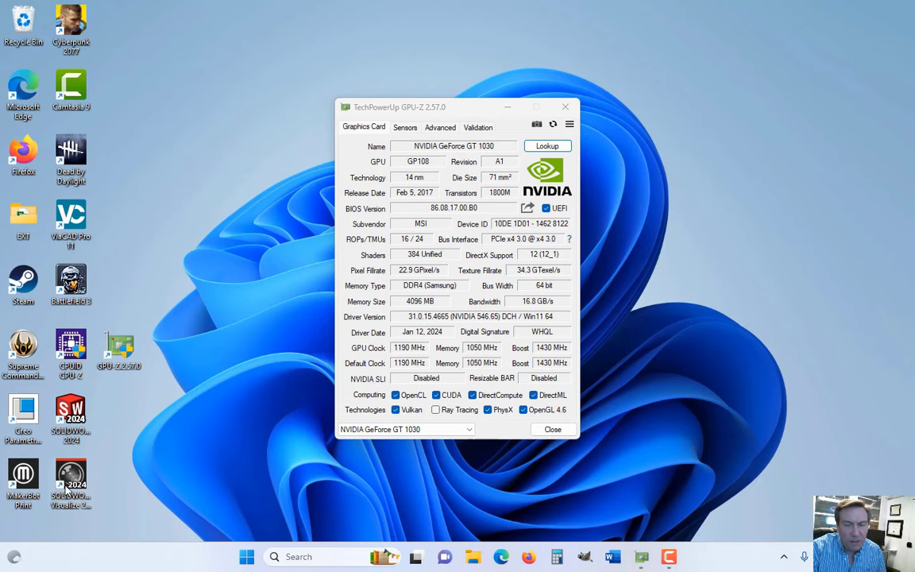
- Launch SOLIDWORKS Visualize 2024 and load the Game Controller recent project
double_click(70, 480)
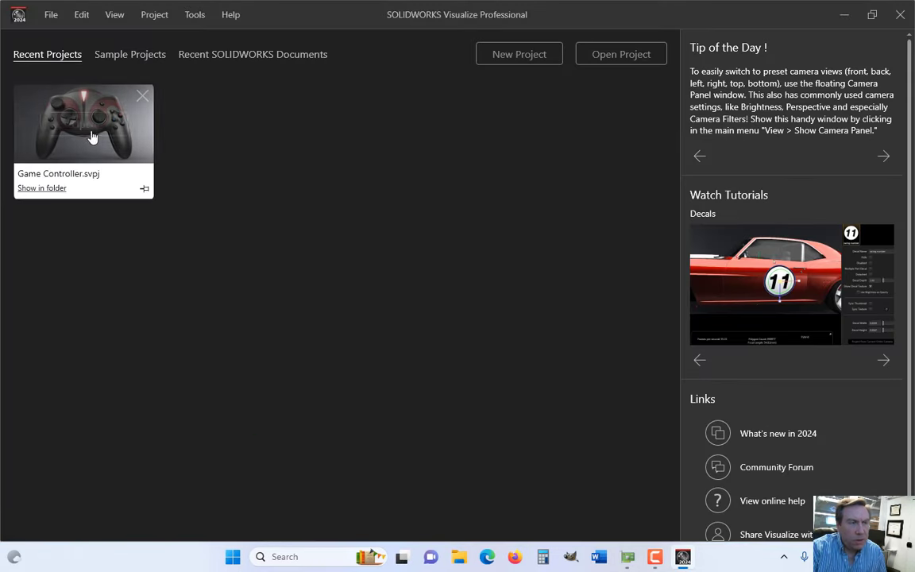
left_click(119, 147)
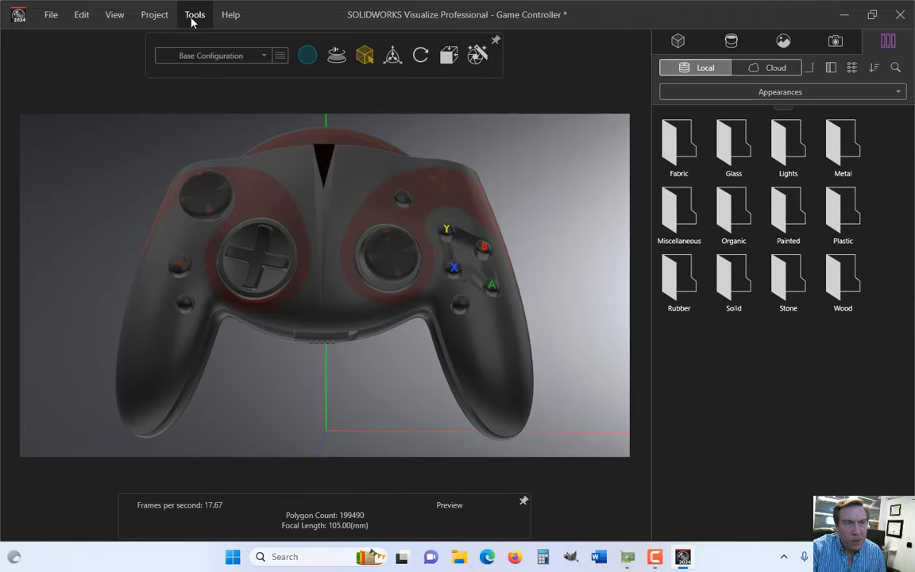
left_click(195, 16)
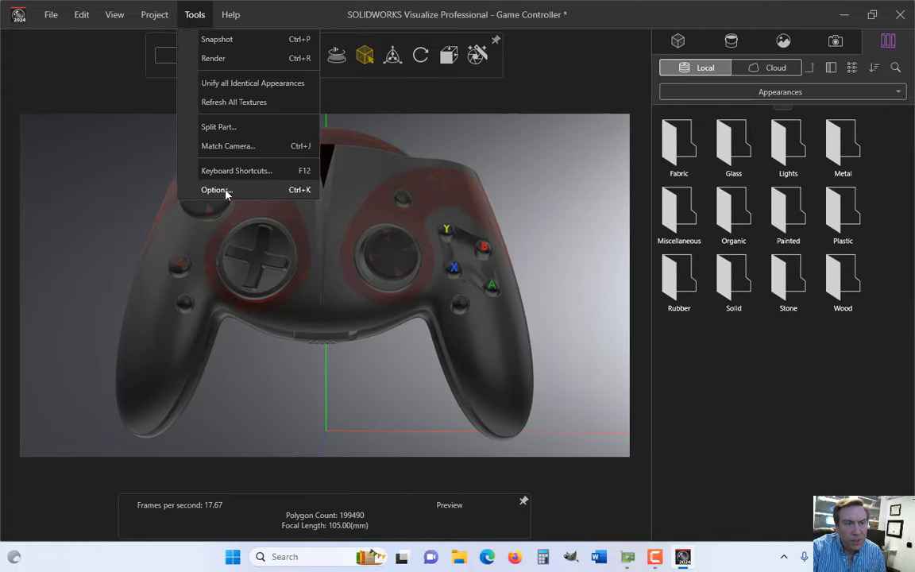
left_click(229, 190)
left_click(256, 133)
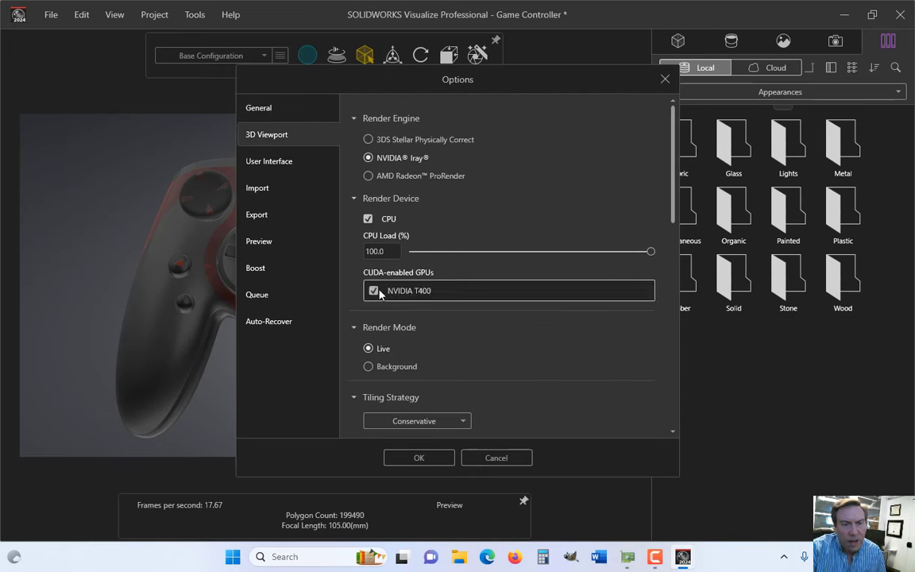
mouse_move(436, 297)
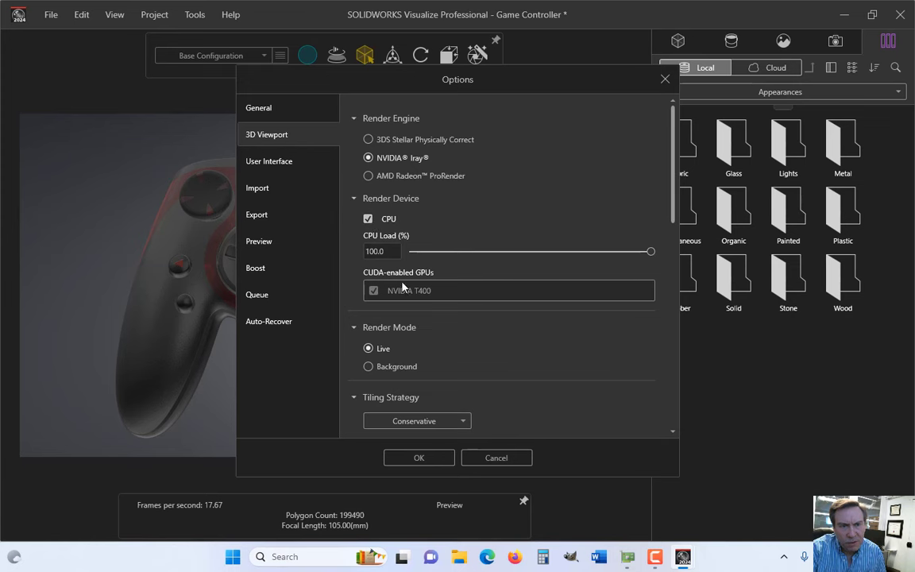
- Close the options and render the controller in Iray Accurate mode toward 3000 passes
left_click(419, 456)
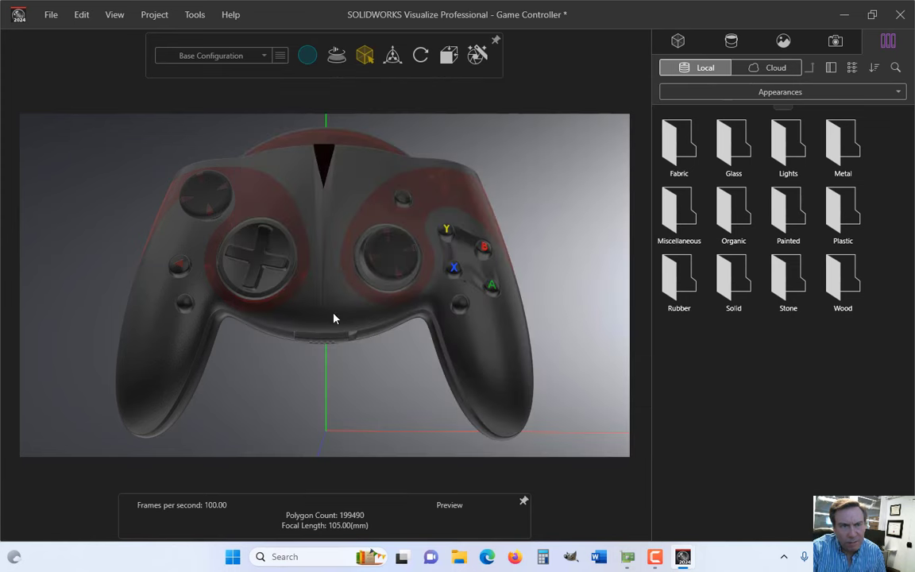
mouse_move(308, 55)
left_click(319, 84)
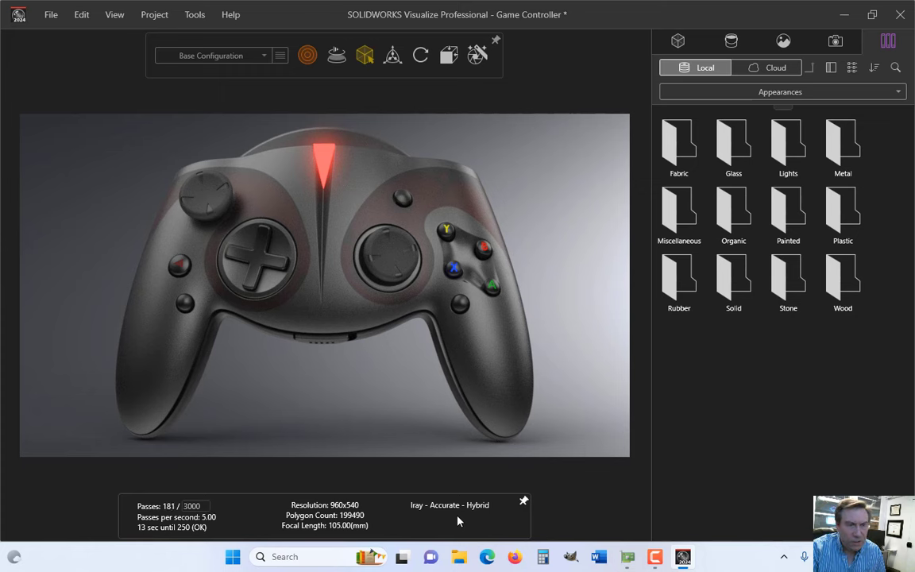
- Verify the 3D Viewport options use NVIDIA Iray on the CPU plus GeForce GT 1030
left_click(194, 15)
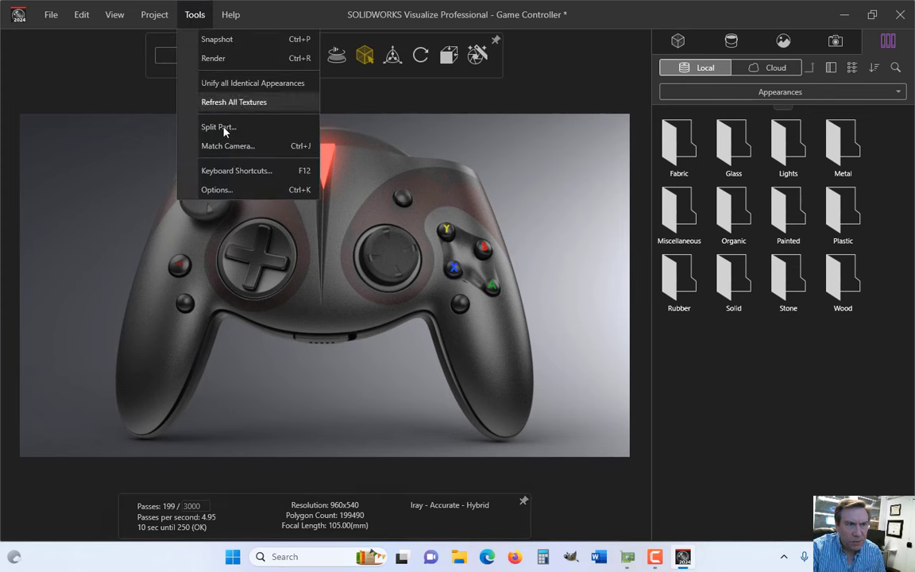
left_click(218, 189)
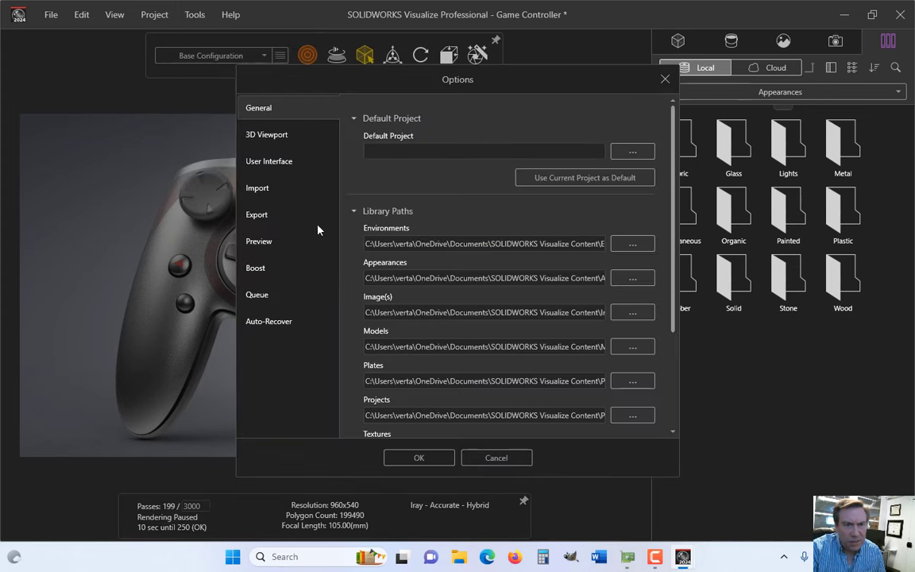
left_click(268, 136)
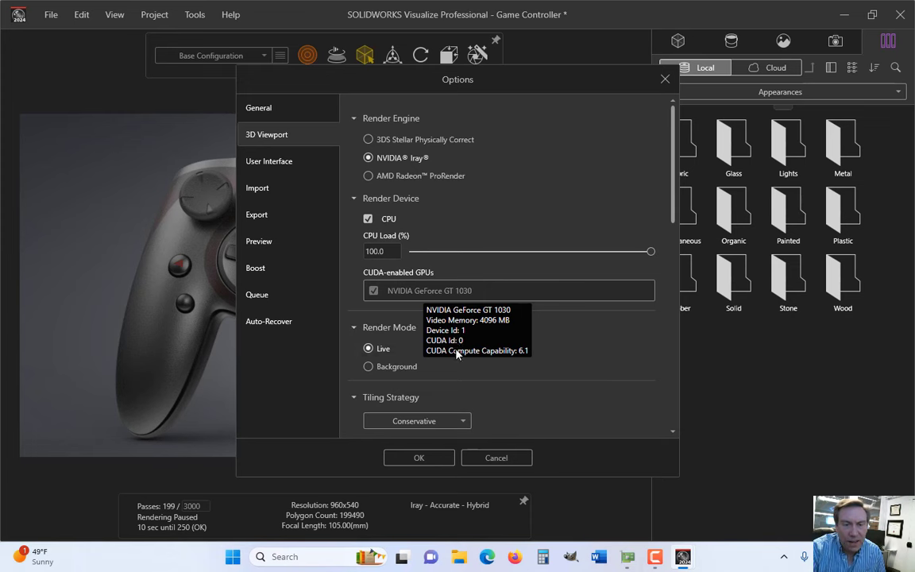
left_click(419, 458)
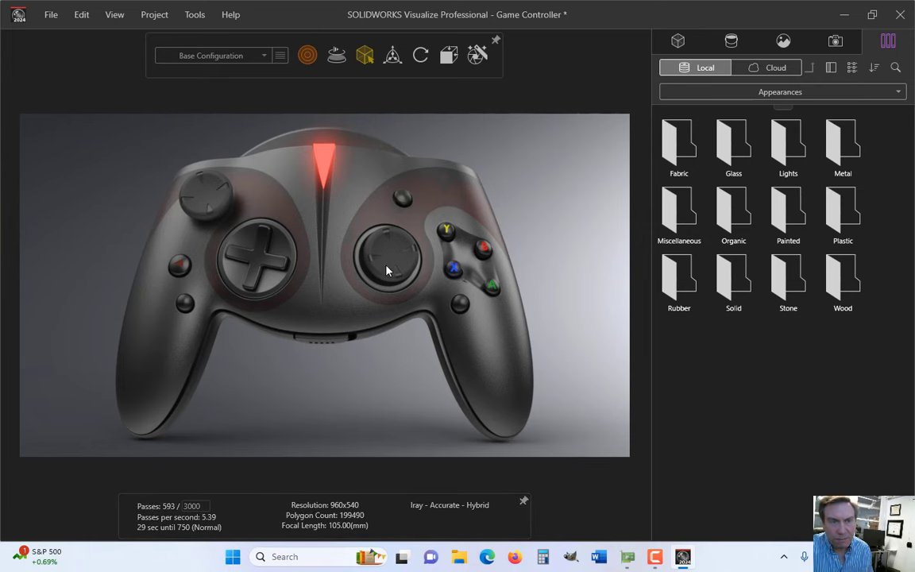
- Exit Visualize without saving, check the Radeon RX 6400 in GPU-Z, and bring up SOLIDWORKS
left_click(900, 15)
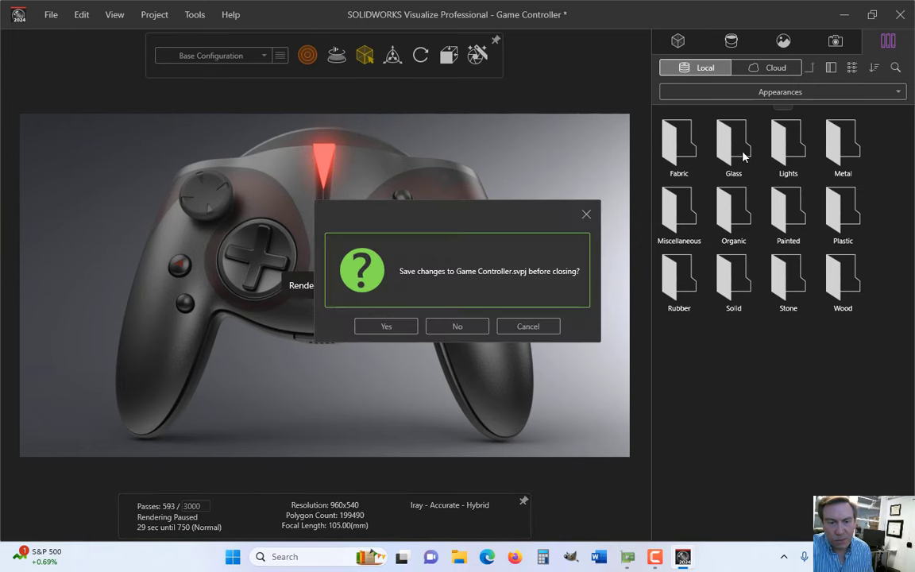
left_click(457, 328)
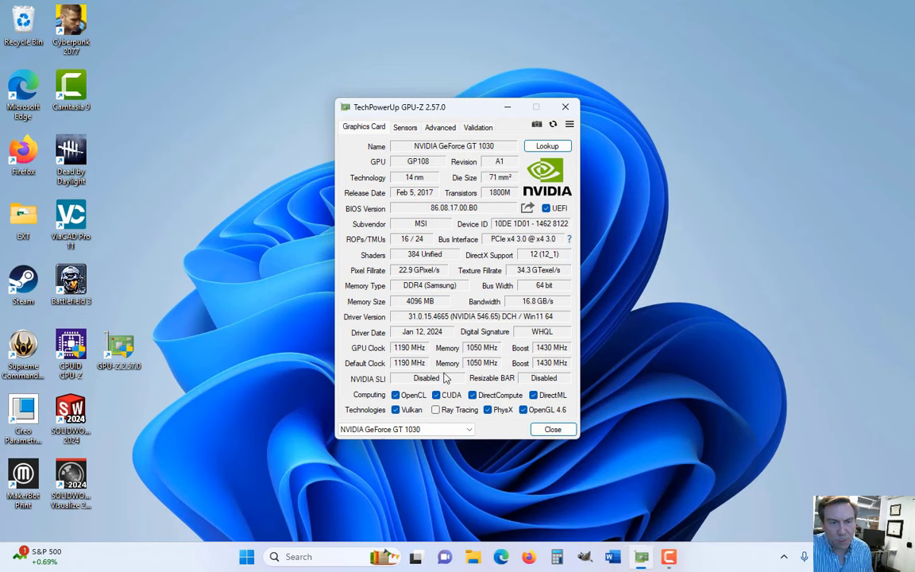
mouse_move(669, 558)
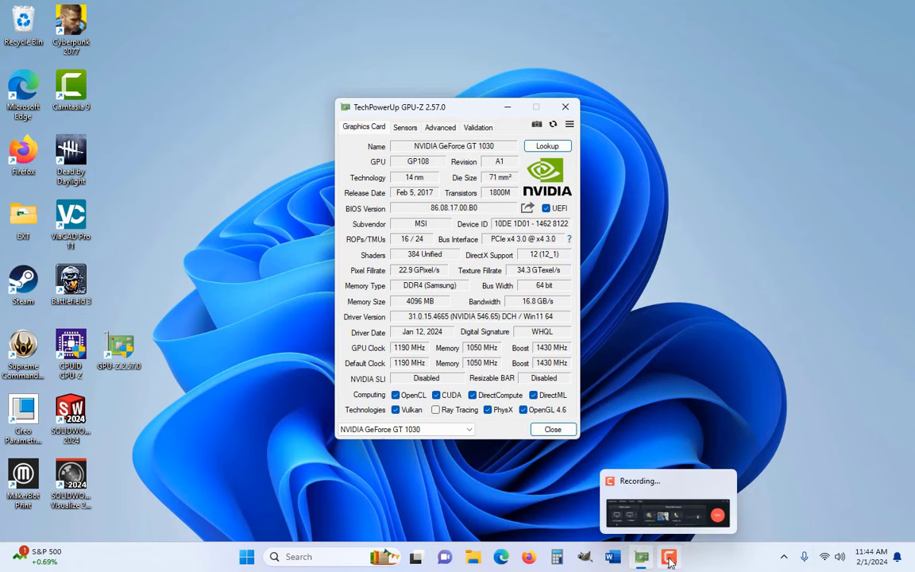
left_click(699, 515)
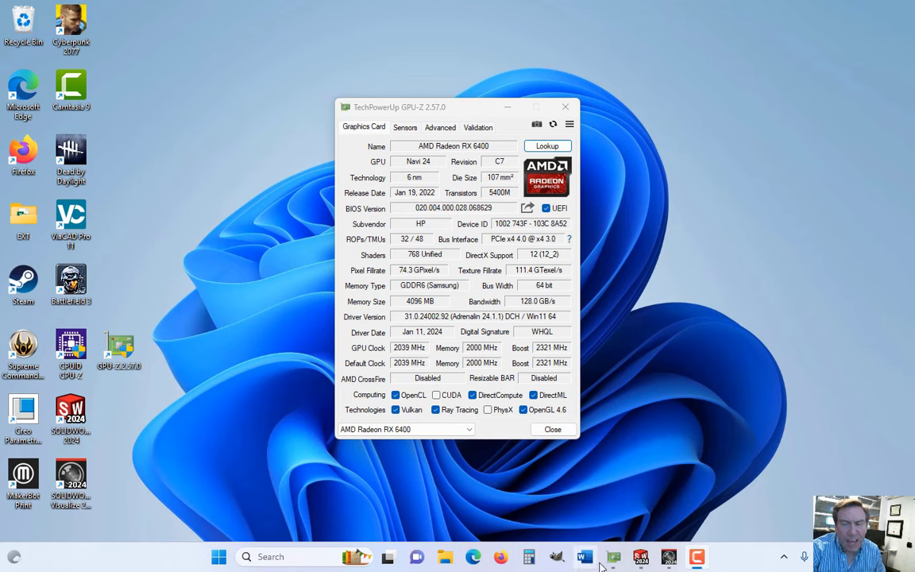
mouse_move(611, 558)
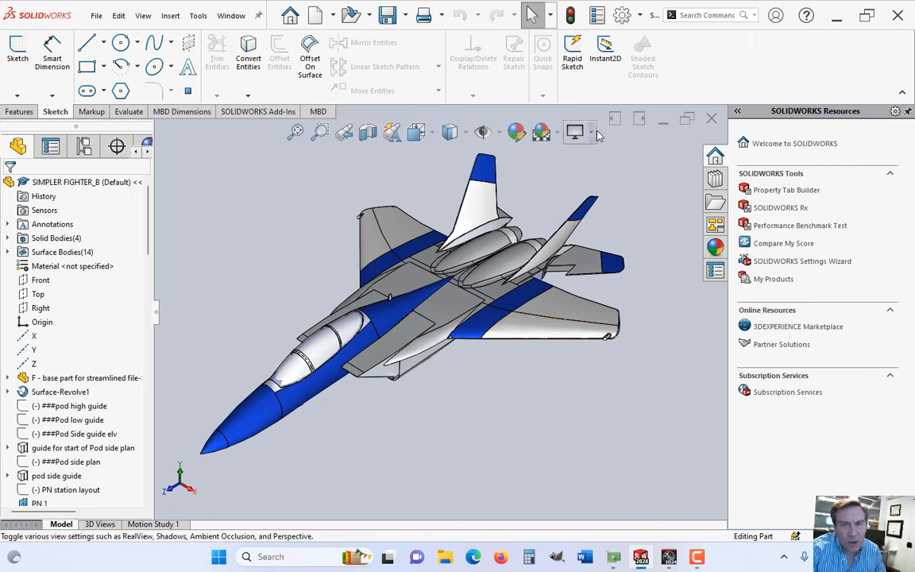
- Open View Settings and orbit the fighter jet to inspect it from several angles
left_click(575, 133)
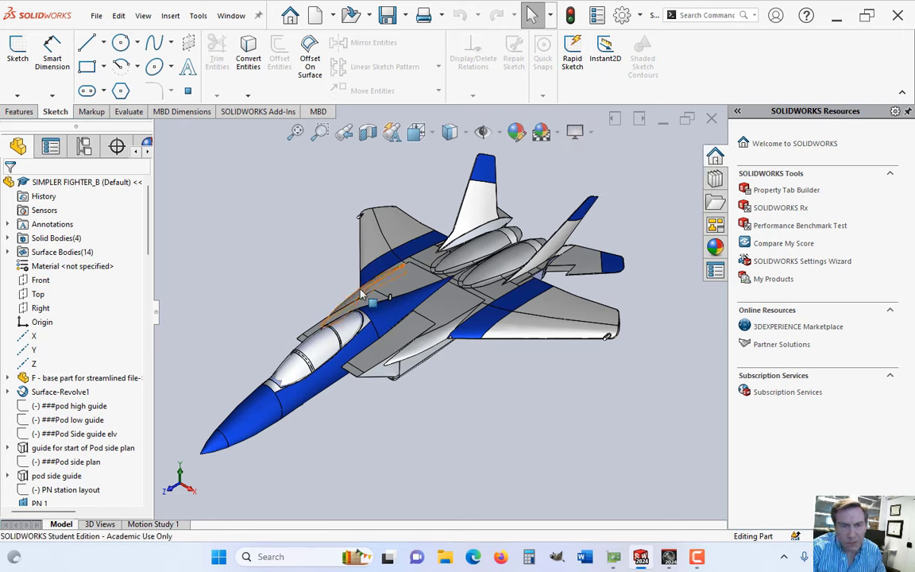
middle_click_drag(331, 267, 342, 274)
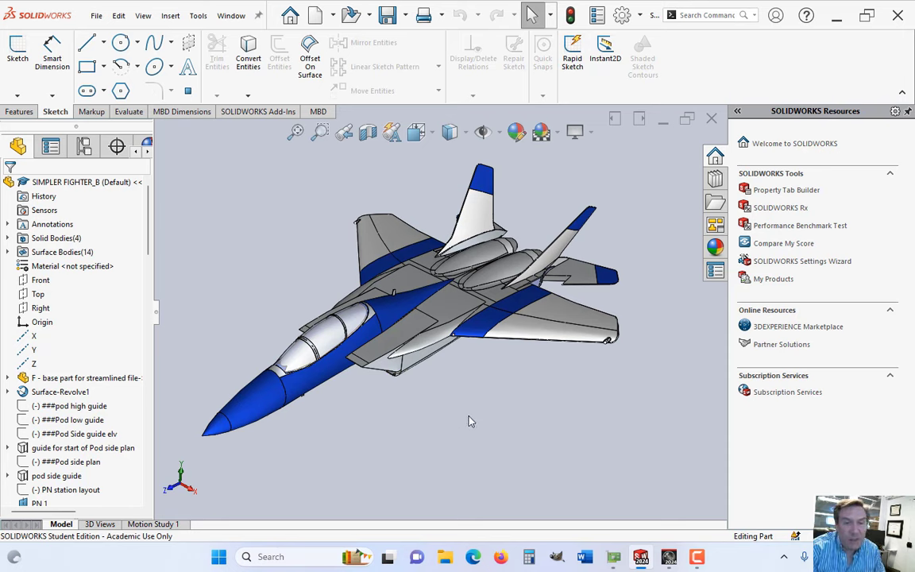
mouse_move(472, 423)
middle_mouse_down()
mouse_move(458, 312)
mouse_move(470, 433)
mouse_move(470, 413)
middle_mouse_up()
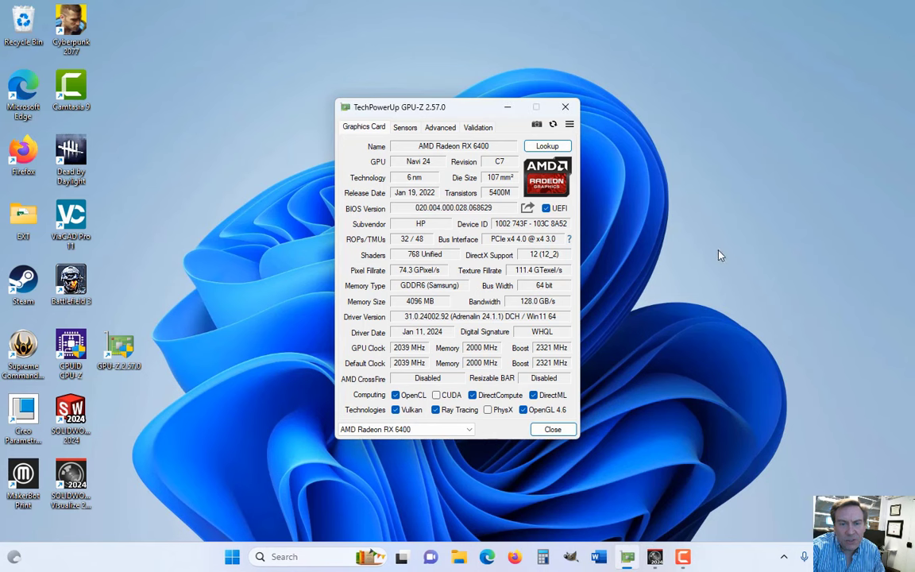
- Return to Visualize and verify AMD Radeon ProRender on the RX 6400 in 3D Viewport options
left_click(657, 562)
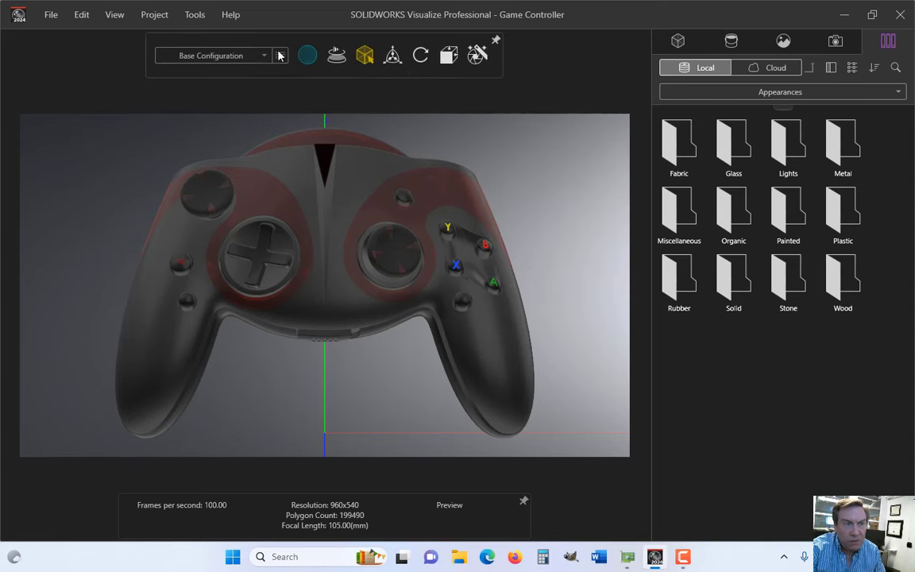
left_click(194, 18)
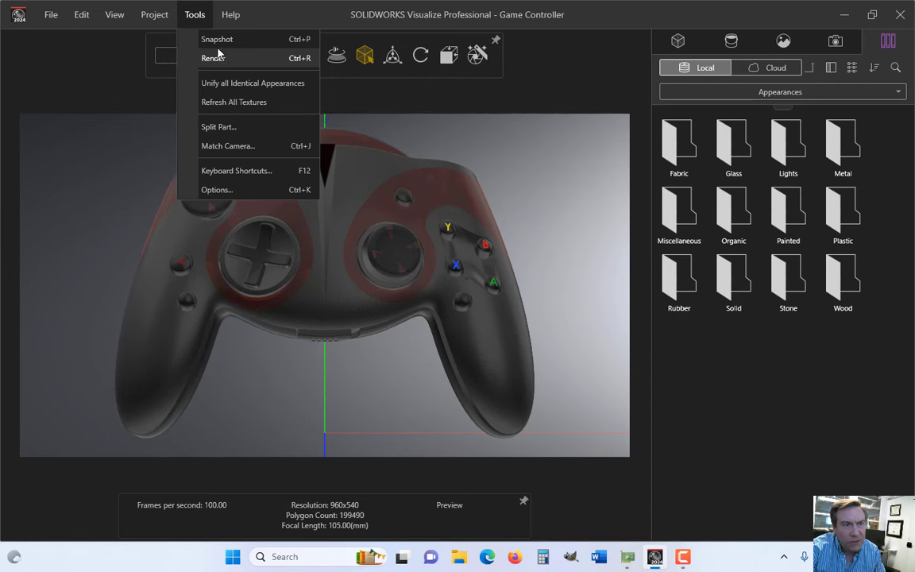
left_click(223, 190)
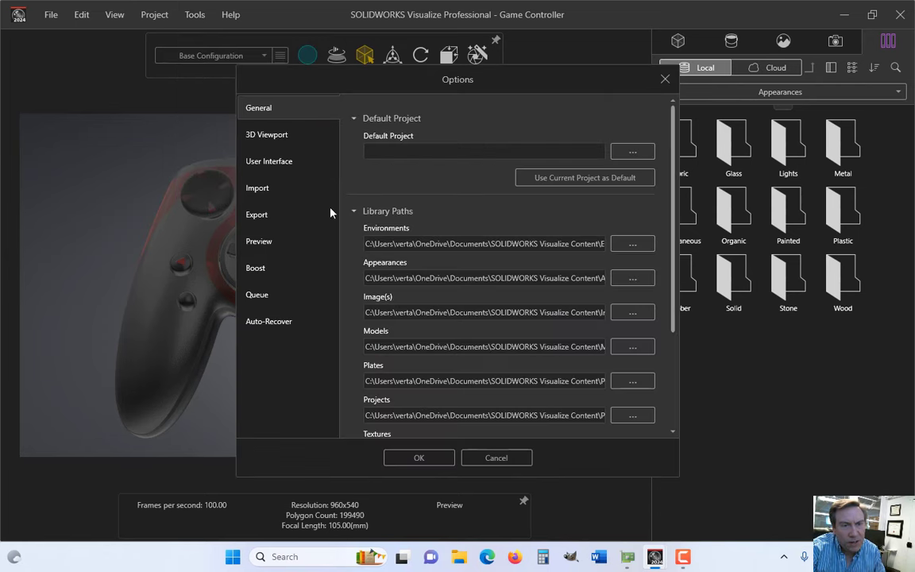
left_click(265, 136)
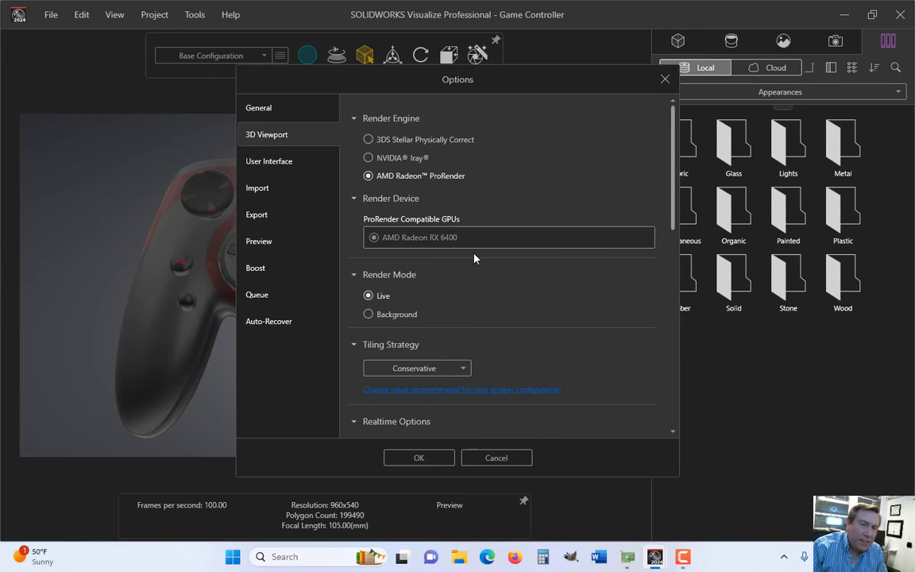
left_click(426, 462)
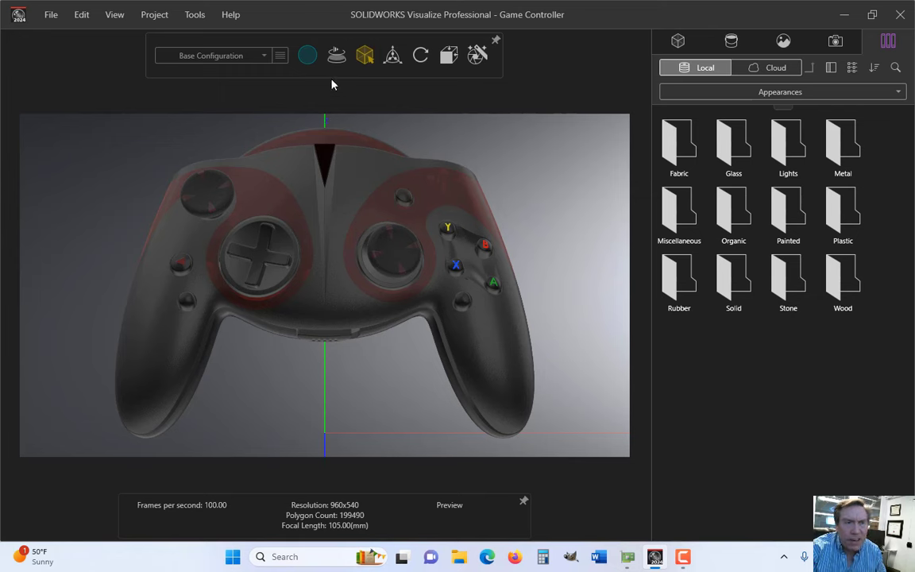
- Render the controller in ProRender Accurate mode, then close Visualize
mouse_move(311, 61)
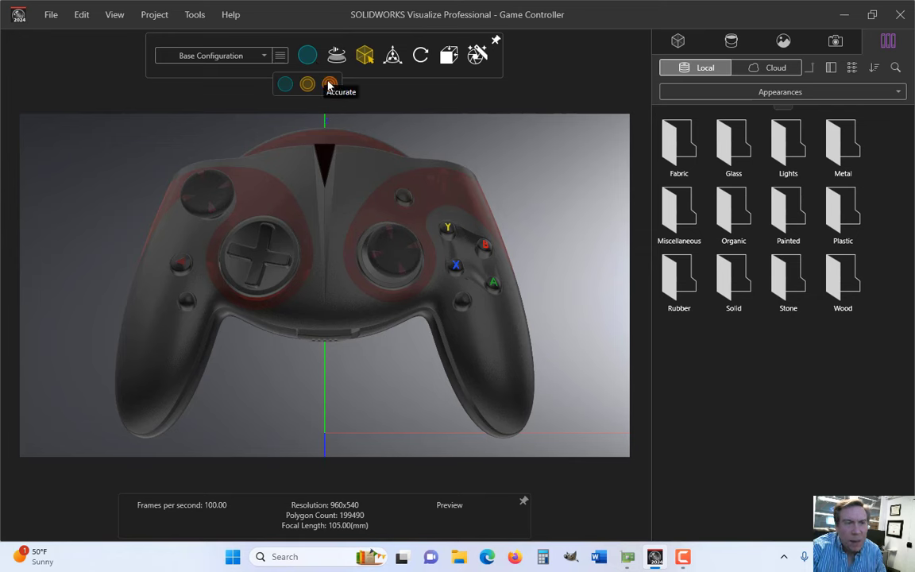
left_click(330, 85)
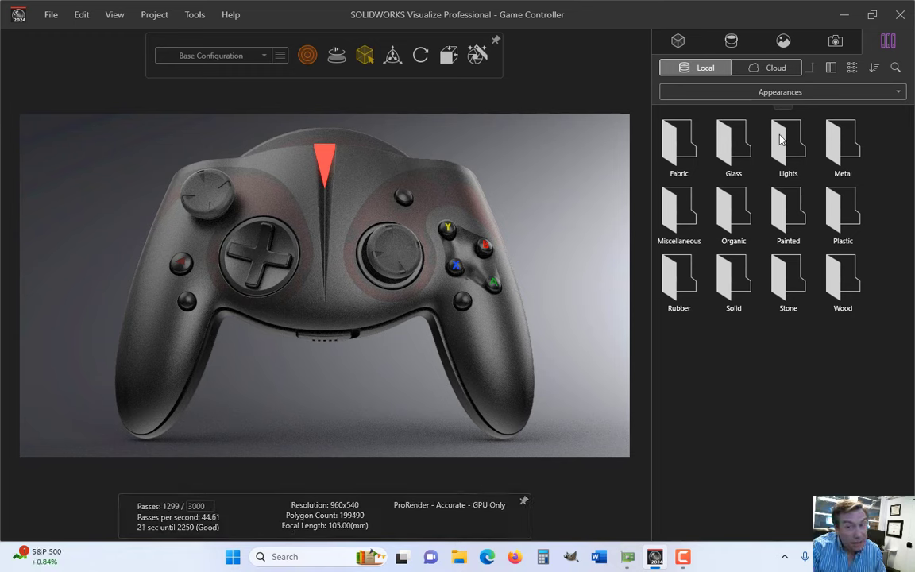
left_click(900, 16)
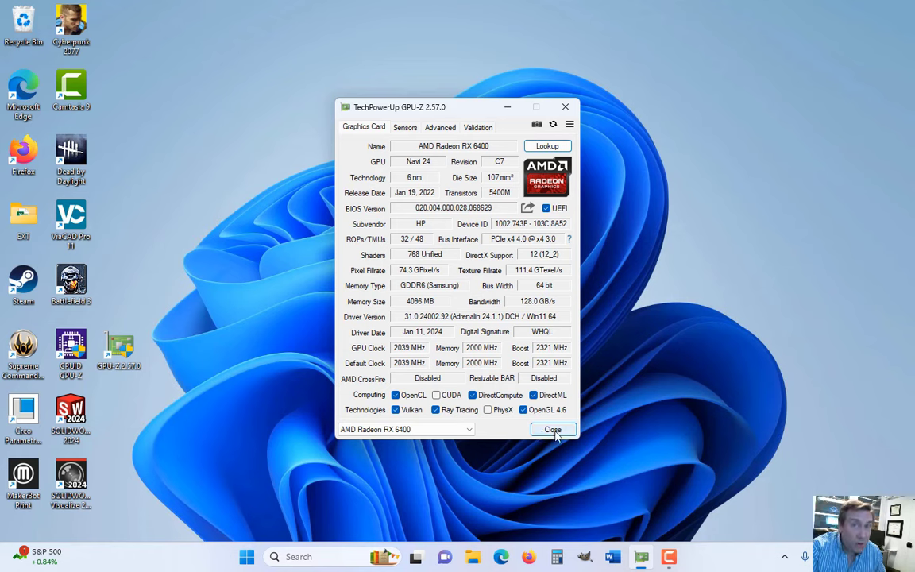
- Close GPU-Z and relaunch it from Start to read the new Radeon Pro W6400's details
left_click(554, 431)
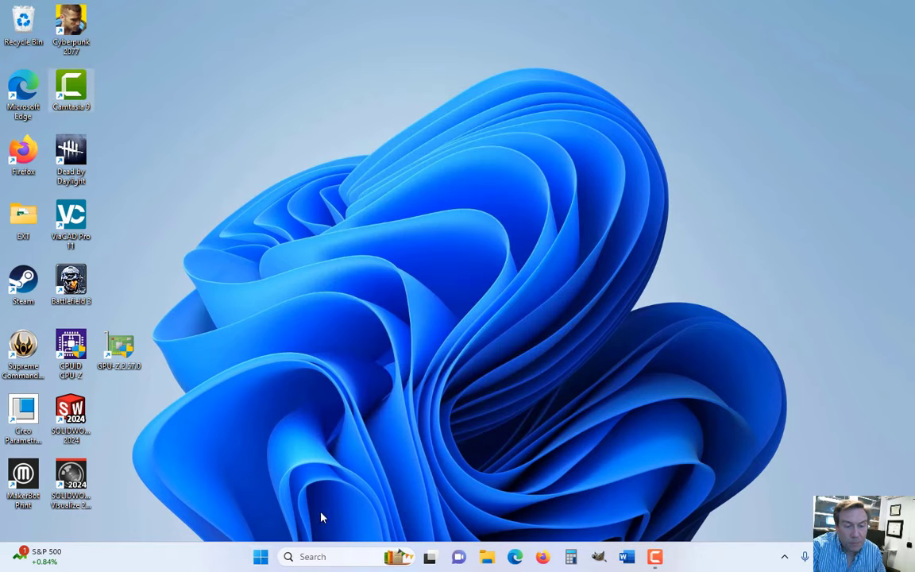
left_click(262, 557)
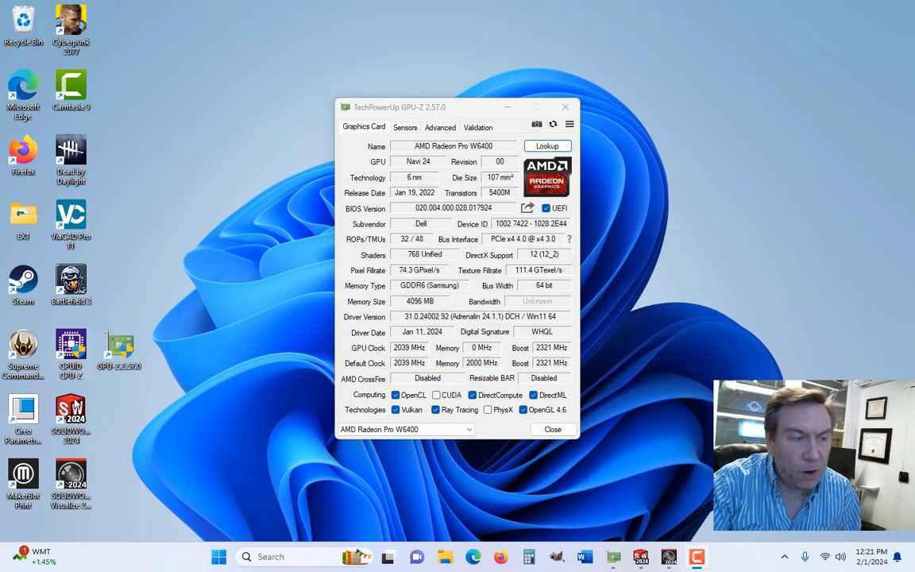
- Switch to the SOLIDWORKS window holding the SIMPLER FIGHTER_B jet part with Alt+Tab
key("alt+Tab")
- Orbit the fighter jet to test viewport smoothness, checking View Settings unchanged, ending nose lower-left
middle_click_drag(296, 242, 334, 230)
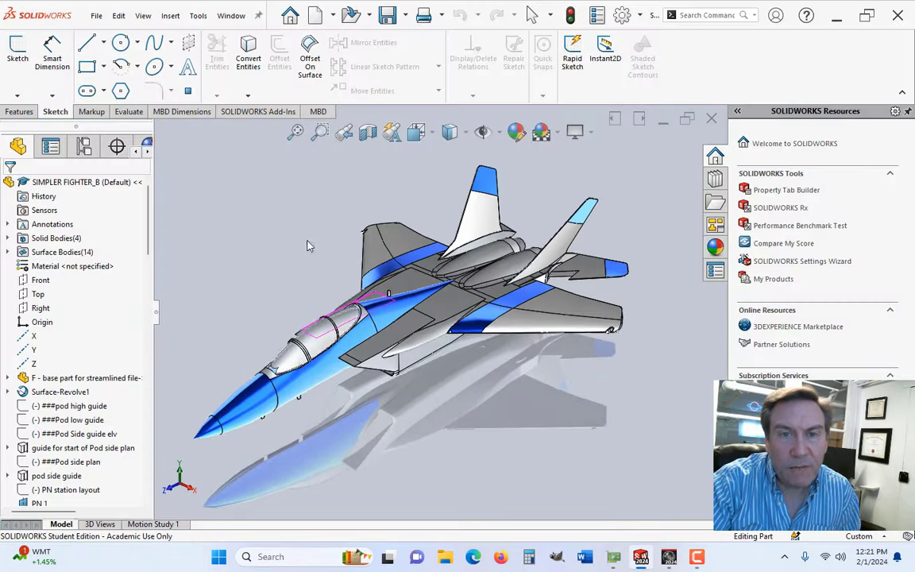
left_click(590, 131)
left_click(323, 191)
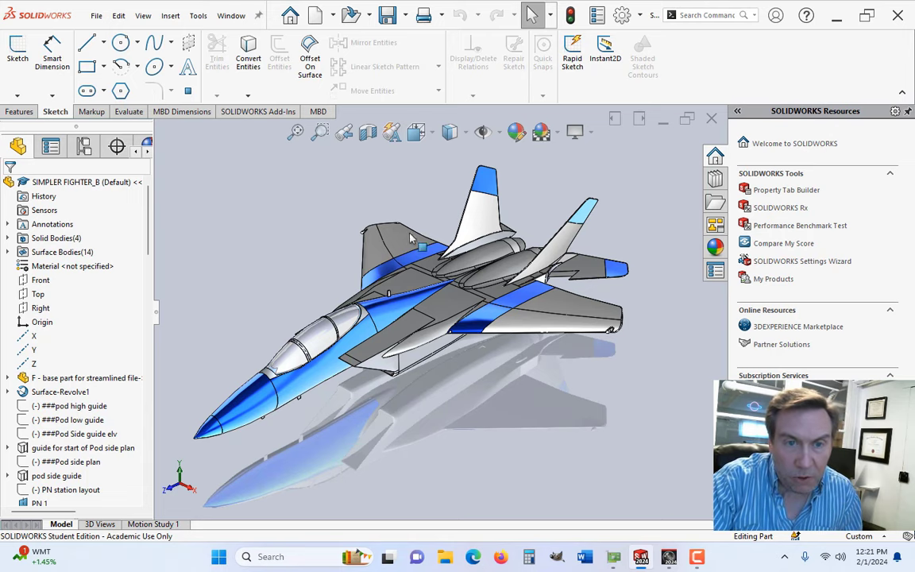
middle_click_drag(507, 196, 545, 217)
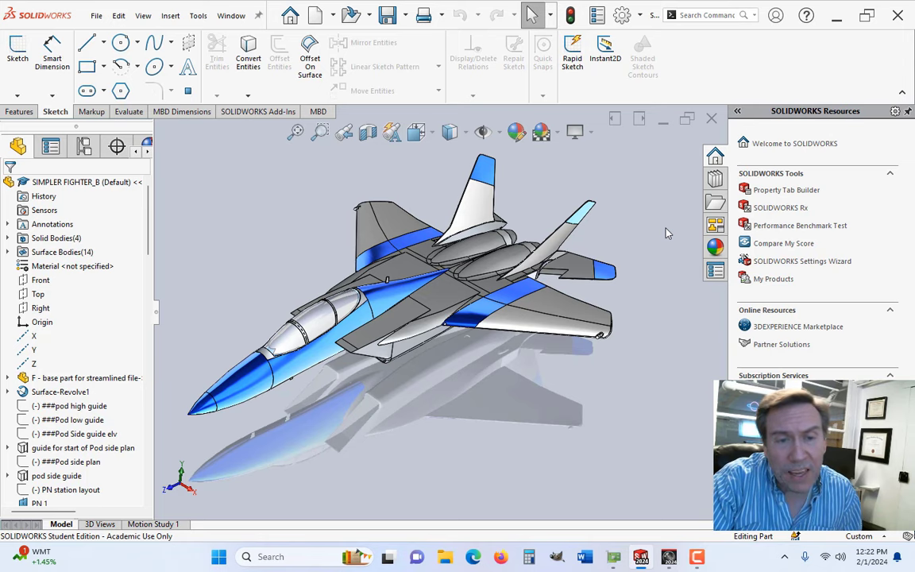
middle_click_drag(666, 232, 606, 229)
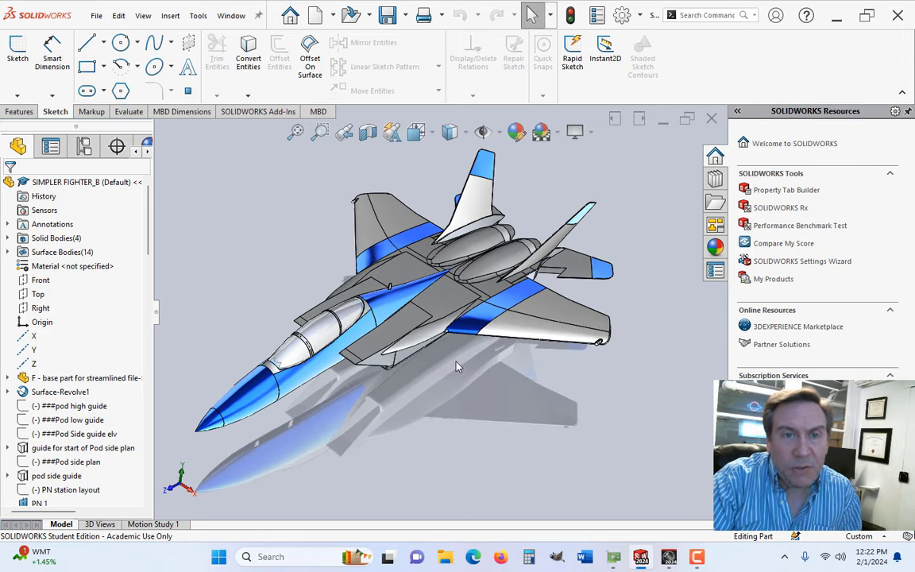
- Bring up Visualize's Game Controller and confirm ProRender on the Radeon Pro W6400 in 3D Viewport options
left_click(837, 22)
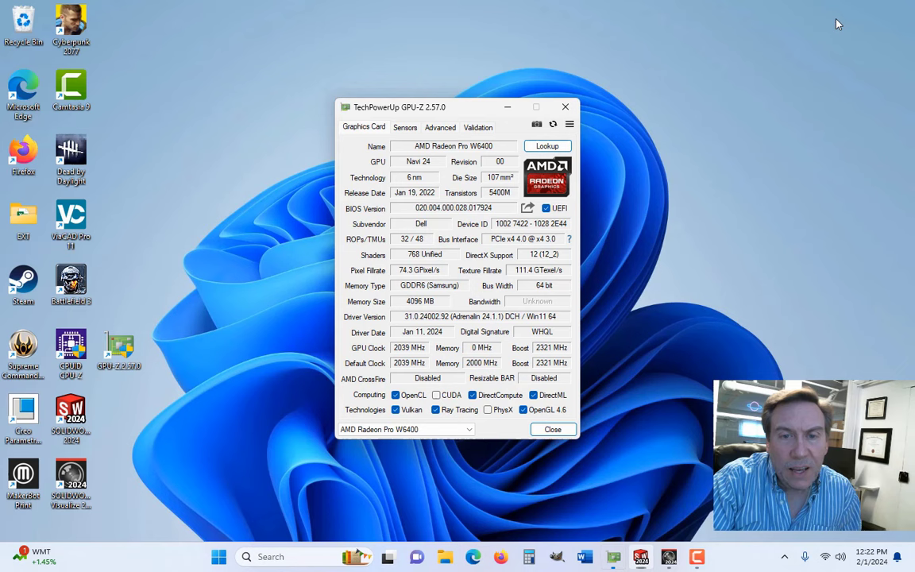
left_click(669, 556)
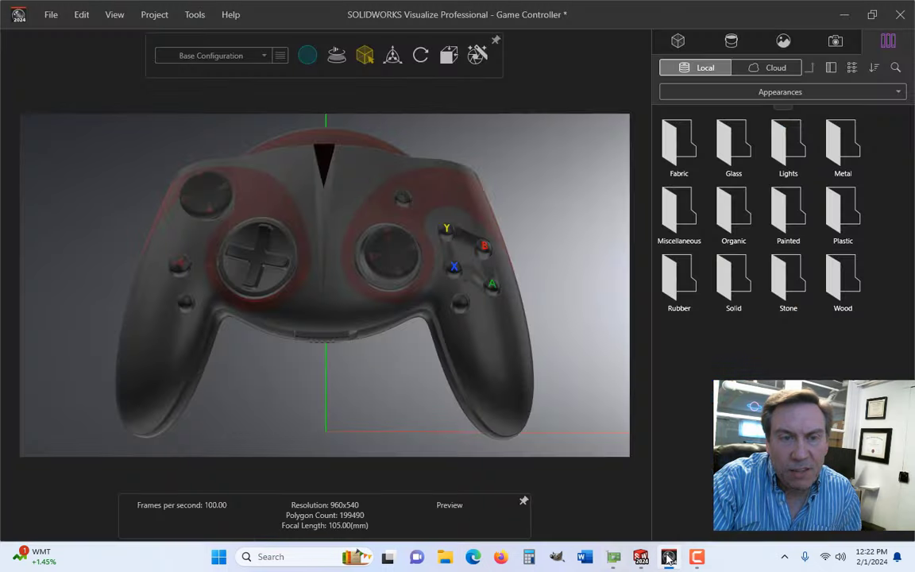
left_click(193, 15)
left_click(242, 189)
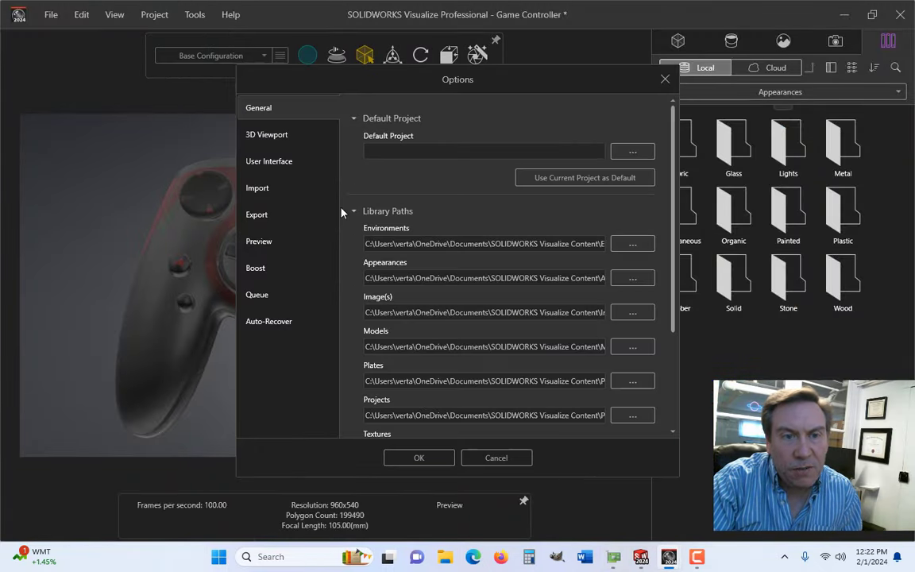
left_click(262, 135)
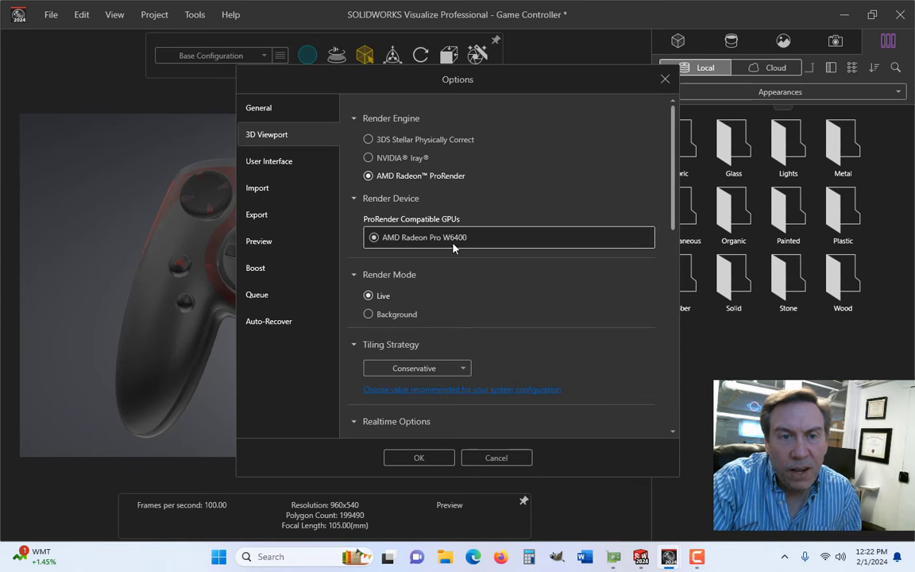
left_click(412, 460)
mouse_move(306, 59)
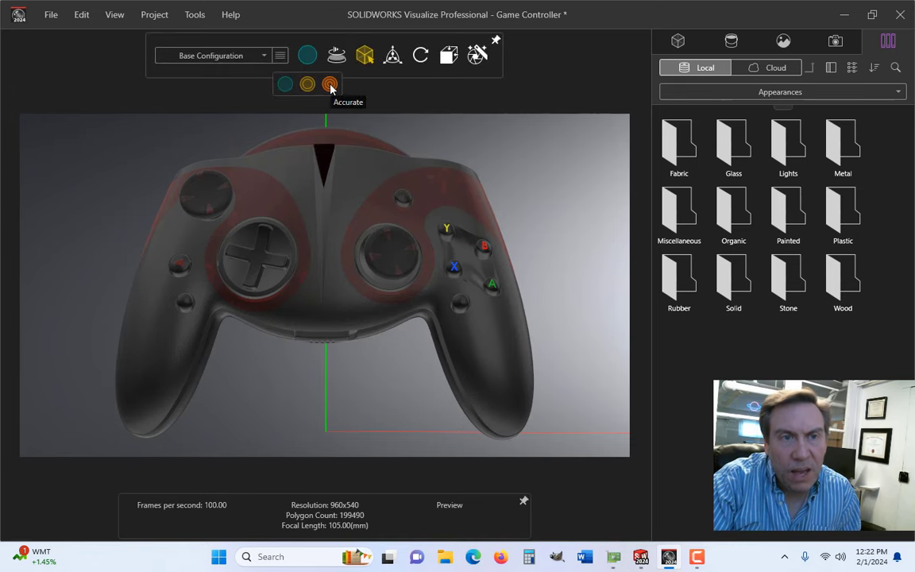
- Render the game controller in ProRender Accurate mode to 3000 passes on the GPU only
left_click(330, 84)
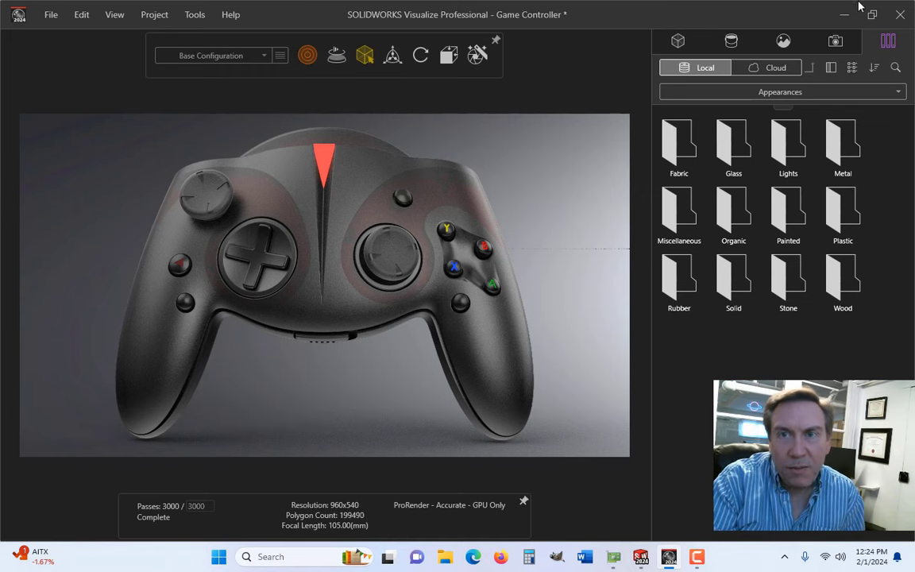
- Close Visualize without saving the Game Controller project, leaving GPU-Z's W6400 details visible
left_click(901, 16)
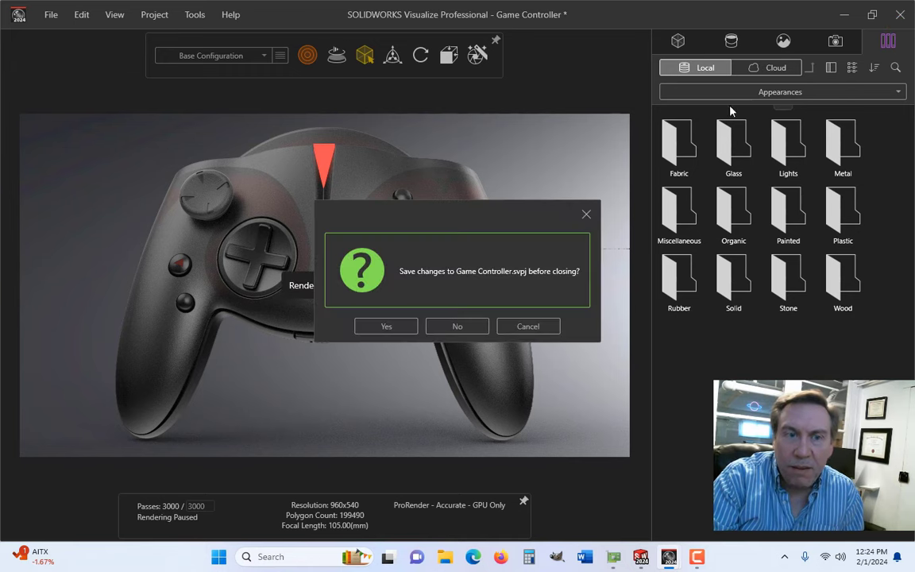
left_click(471, 327)
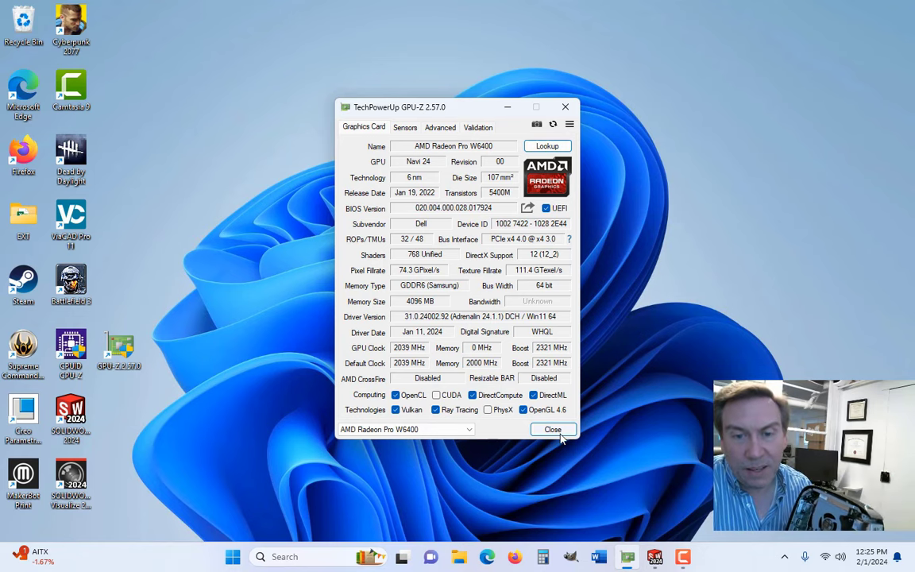
- Review CPU-Z and GPU-Z showing the Ryzen V1756B and Radeon Vega 8 Graphics
left_click(683, 557)
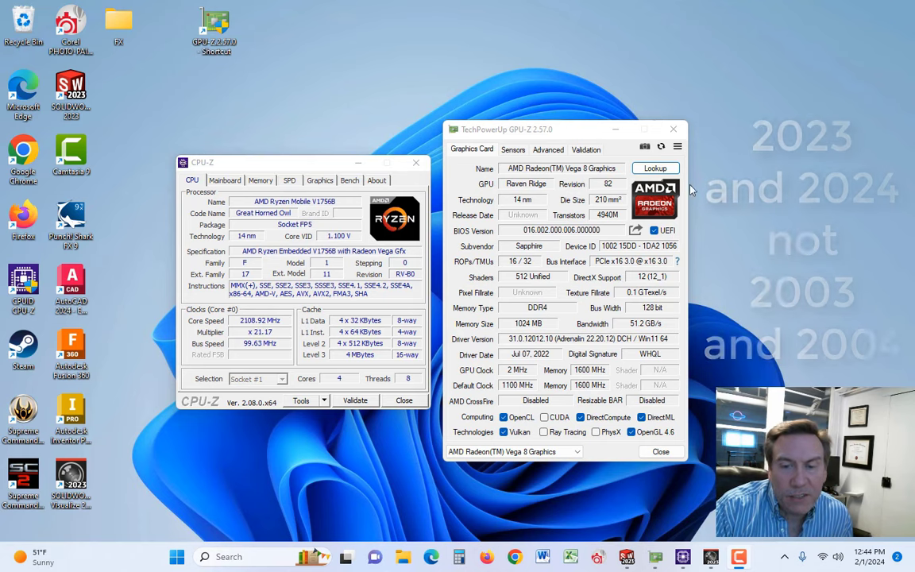
mouse_move(713, 565)
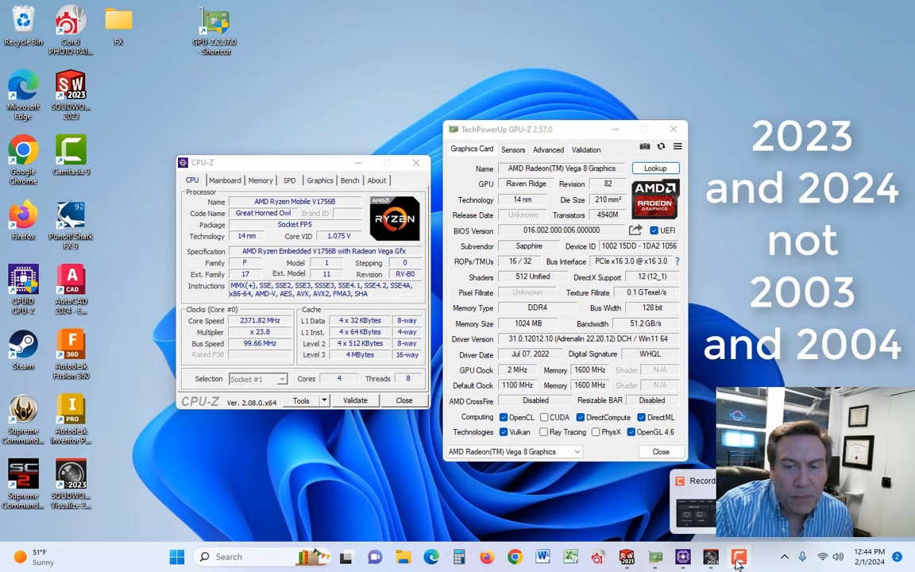
- Bring the SOLIDWORKS jet forward, orbit it with View Settings shown, then close the part
mouse_move(634, 561)
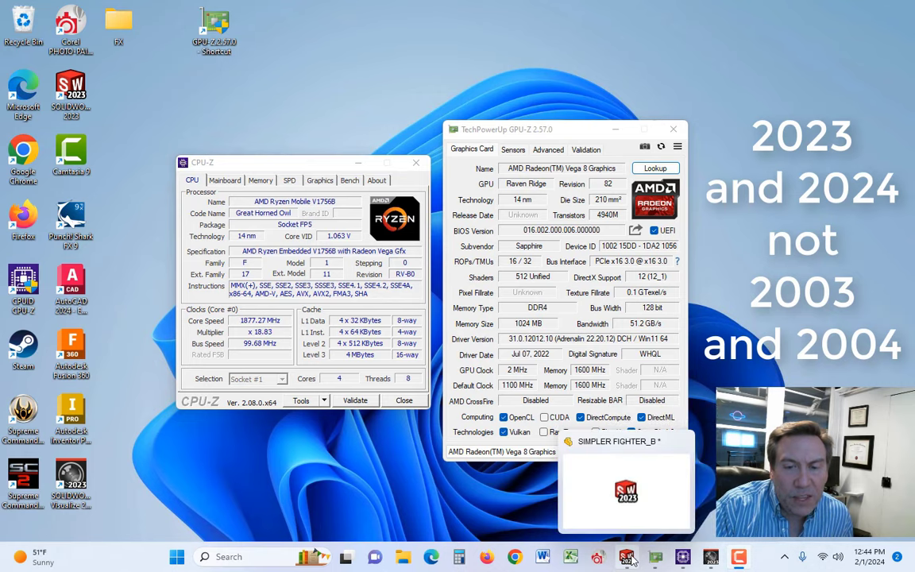
left_click(619, 488)
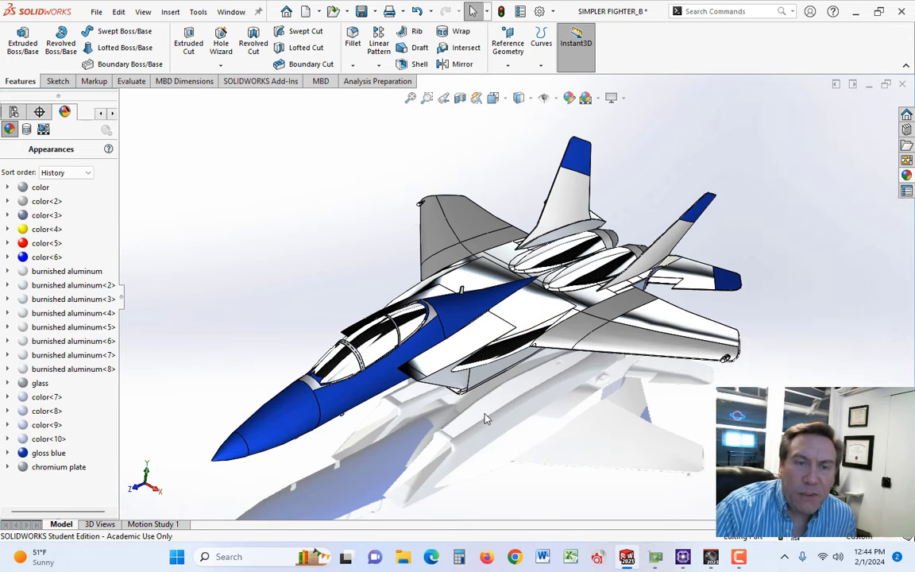
left_click(612, 98)
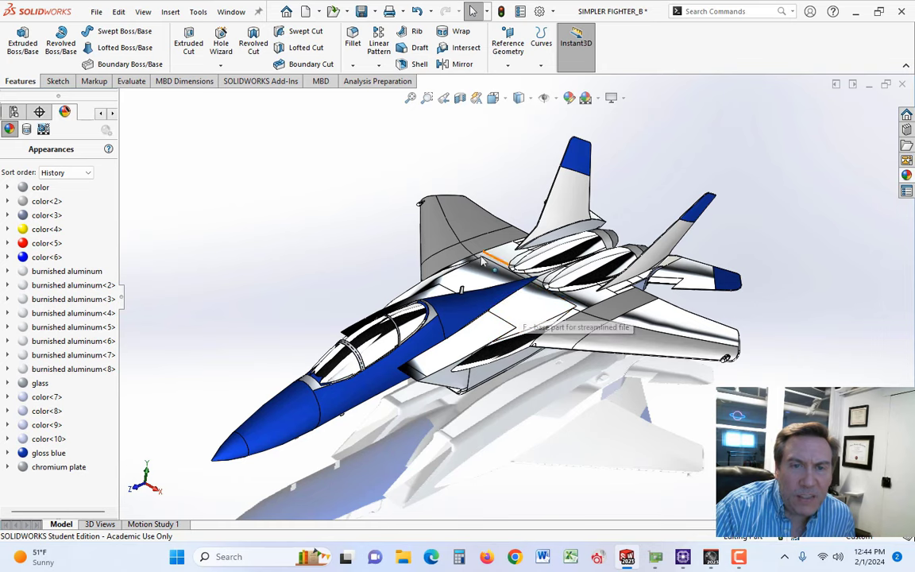
mouse_move(541, 413)
middle_mouse_down()
mouse_move(524, 409)
mouse_move(544, 397)
middle_mouse_up()
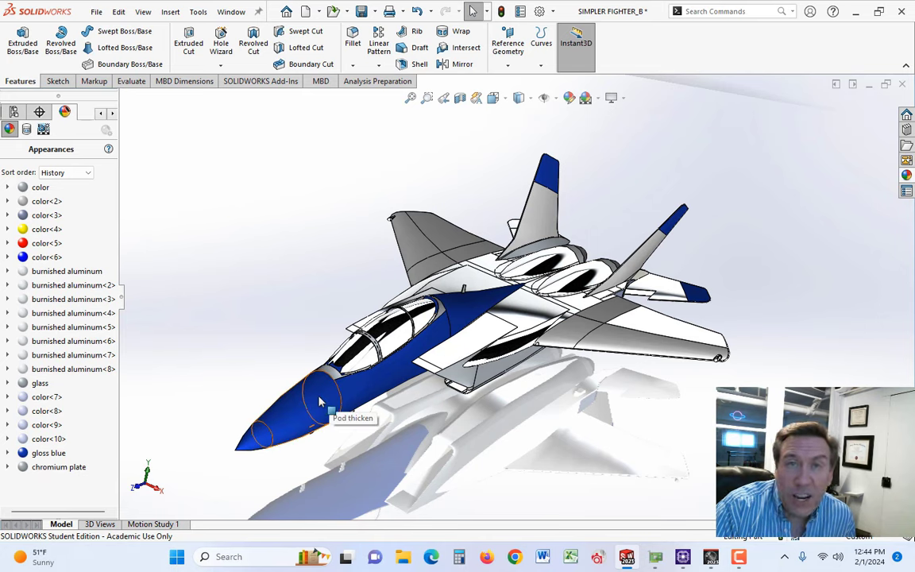
middle_click_drag(328, 393, 557, 337)
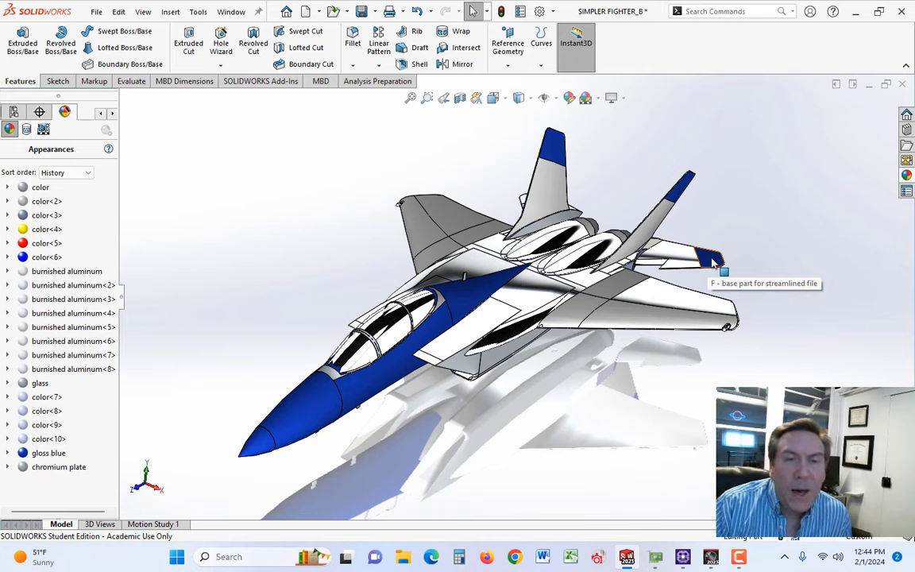
middle_click_drag(636, 334, 628, 366)
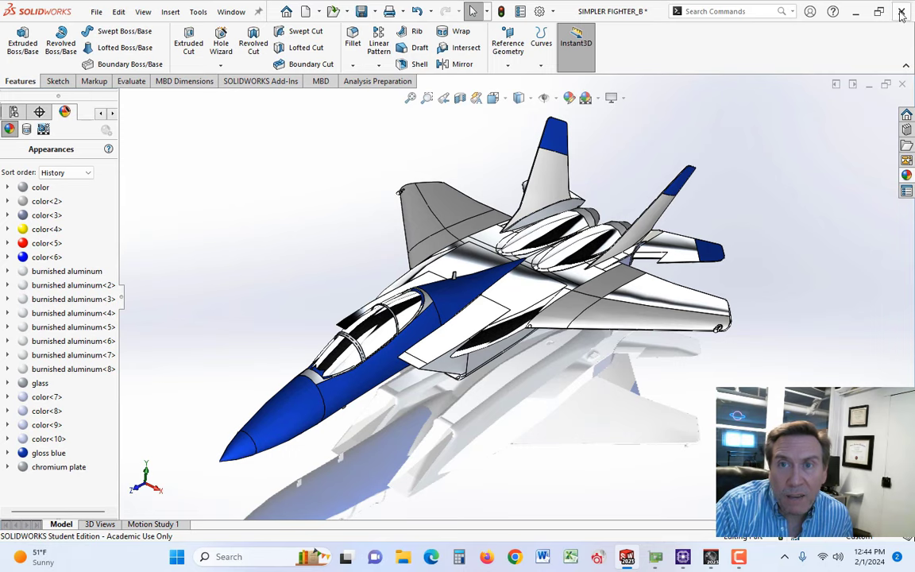
key("ctrl+w")
- Discard the fighter model's changes and bring the 1969 Camaro Visualize project to the front
left_click(411, 286)
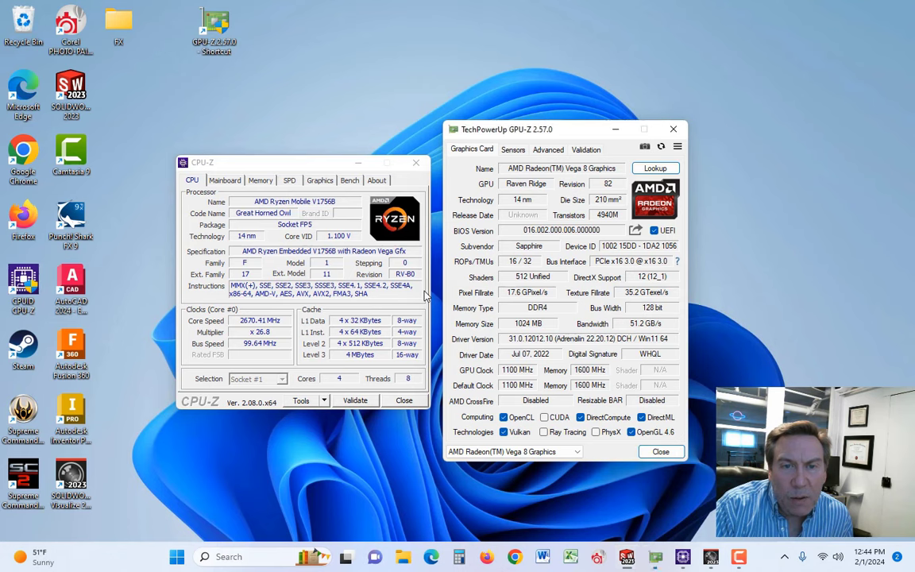
left_click(711, 560)
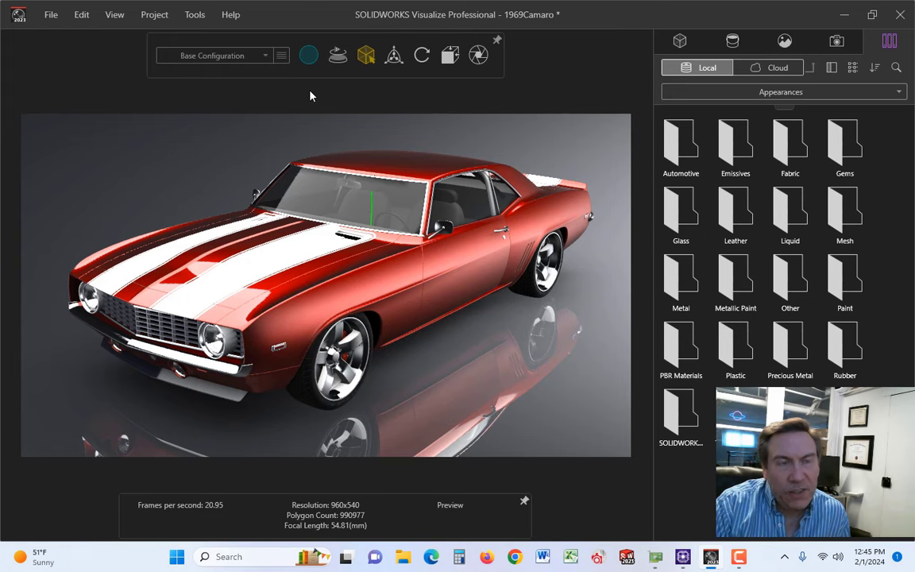
- Confirm AMD Radeon ProRender on the CPU plus Vega 8 Graphics in 3D Viewport options
left_click(191, 16)
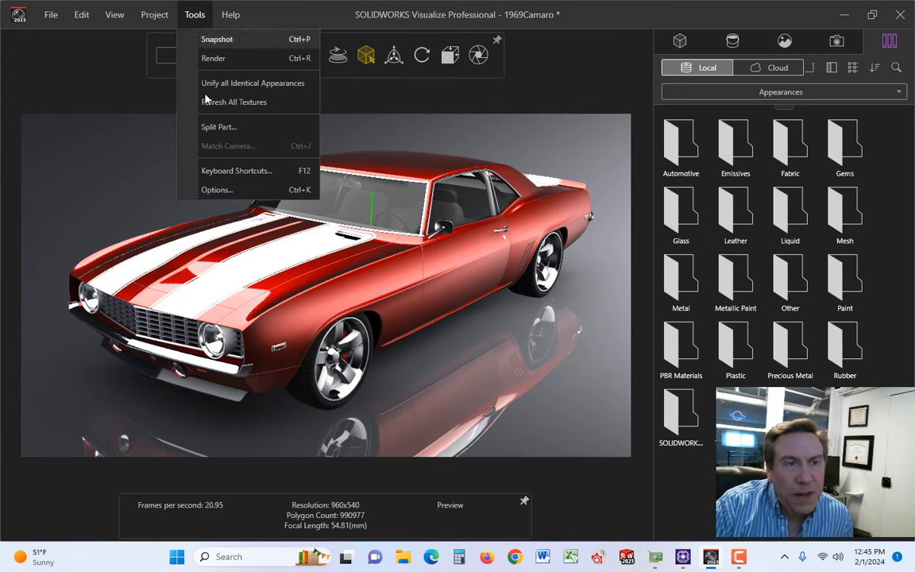
left_click(216, 190)
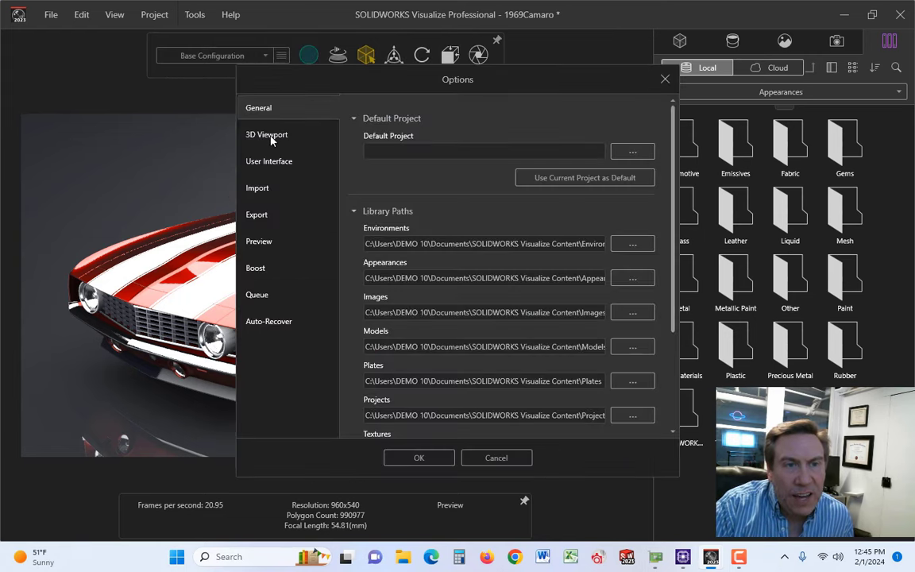
left_click(262, 137)
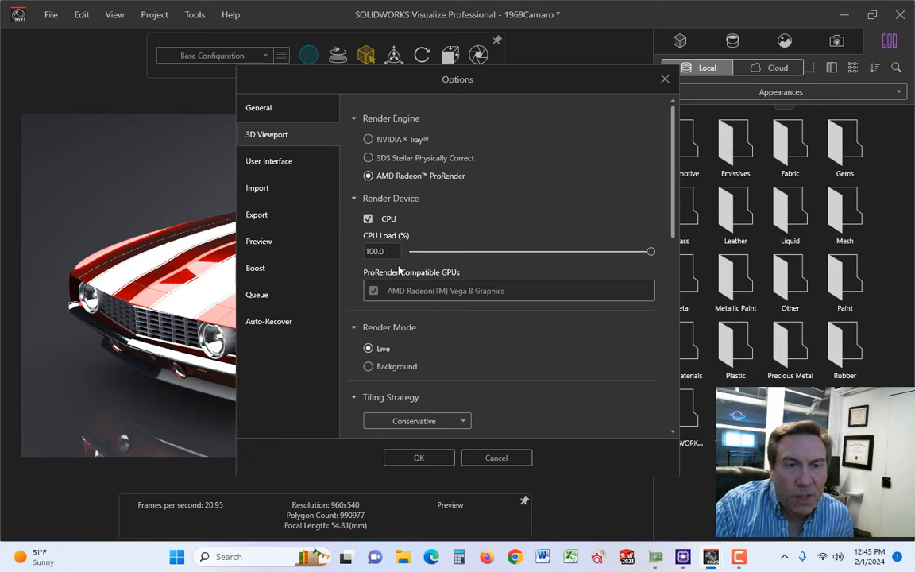
left_click(432, 459)
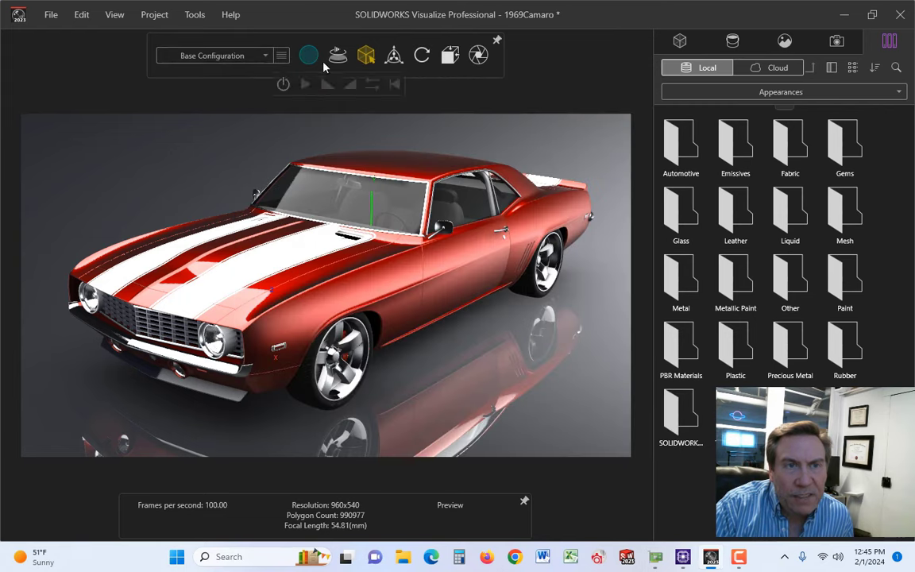
- Switch the Camaro viewport to ProRender Accurate Hybrid rendering
mouse_move(314, 58)
left_click(319, 83)
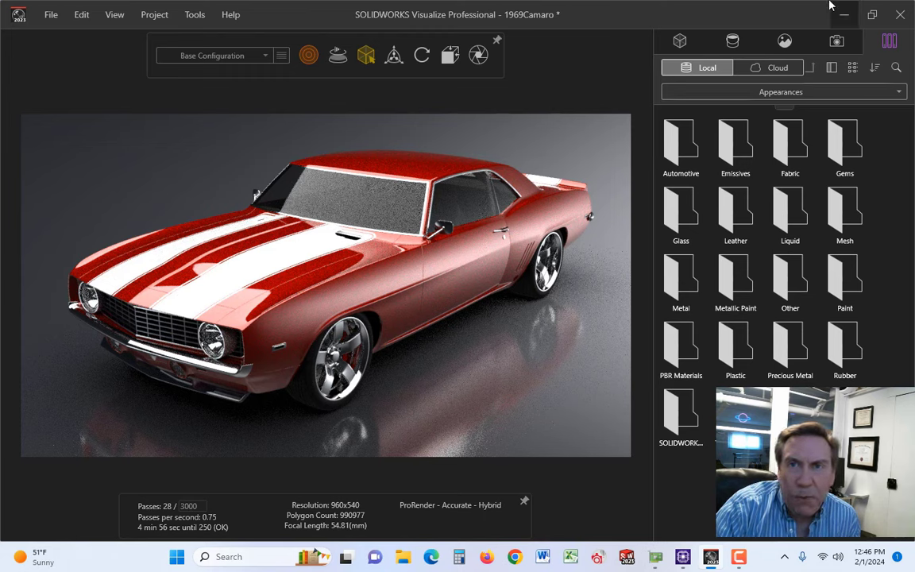
- Close SOLIDWORKS Visualize without saving changes to 1969Camaro.svpj
key("alt+F4")
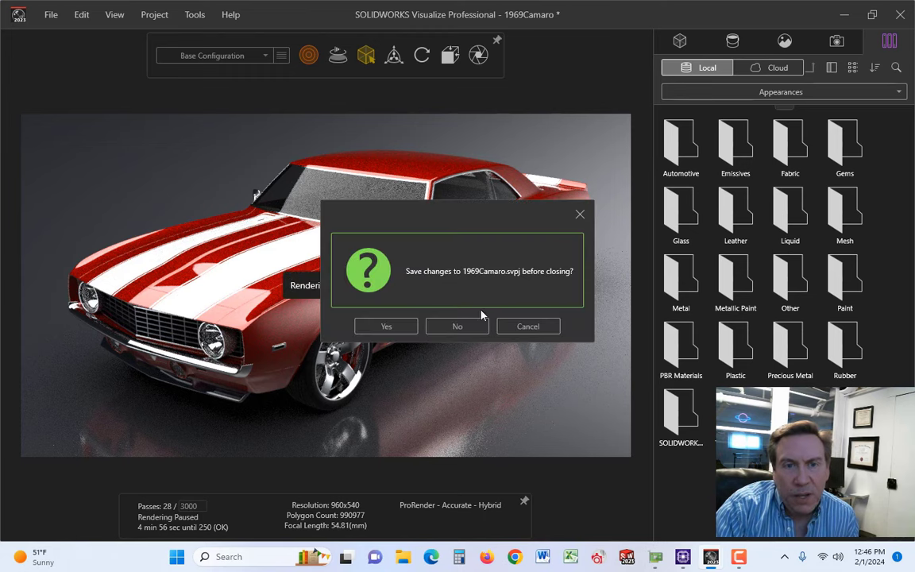
left_click(472, 325)
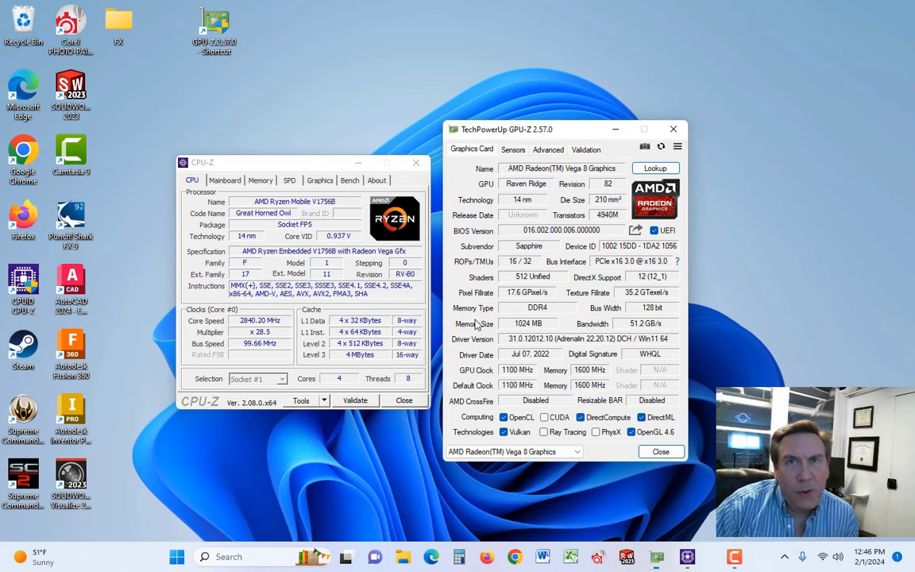